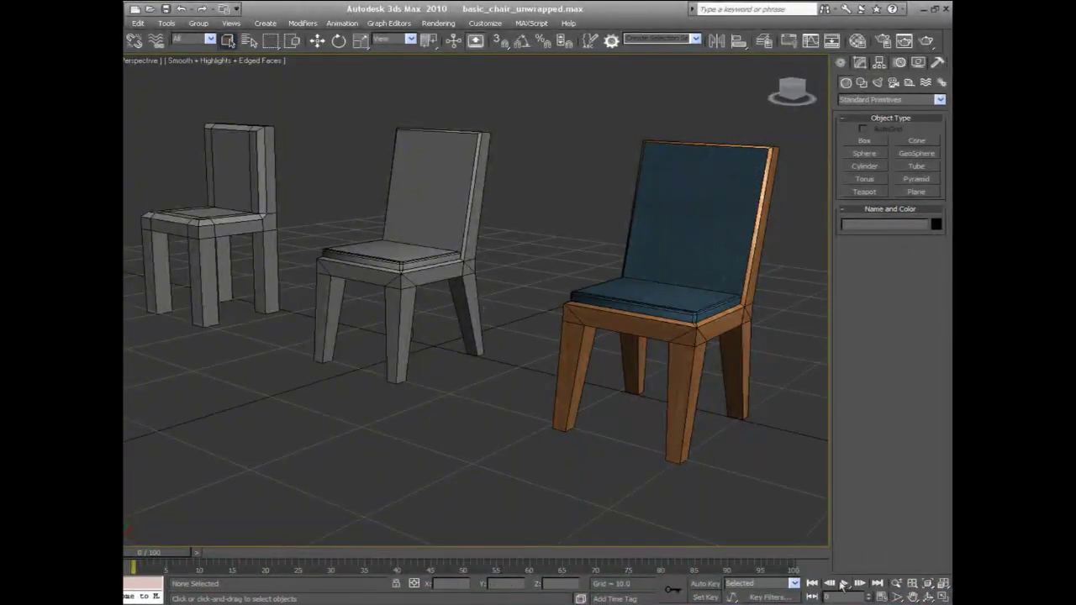
Examine the original, reshaped and textured chair versions from several angles
left_click(930, 596)
left_click_drag(455, 338, 378, 316)
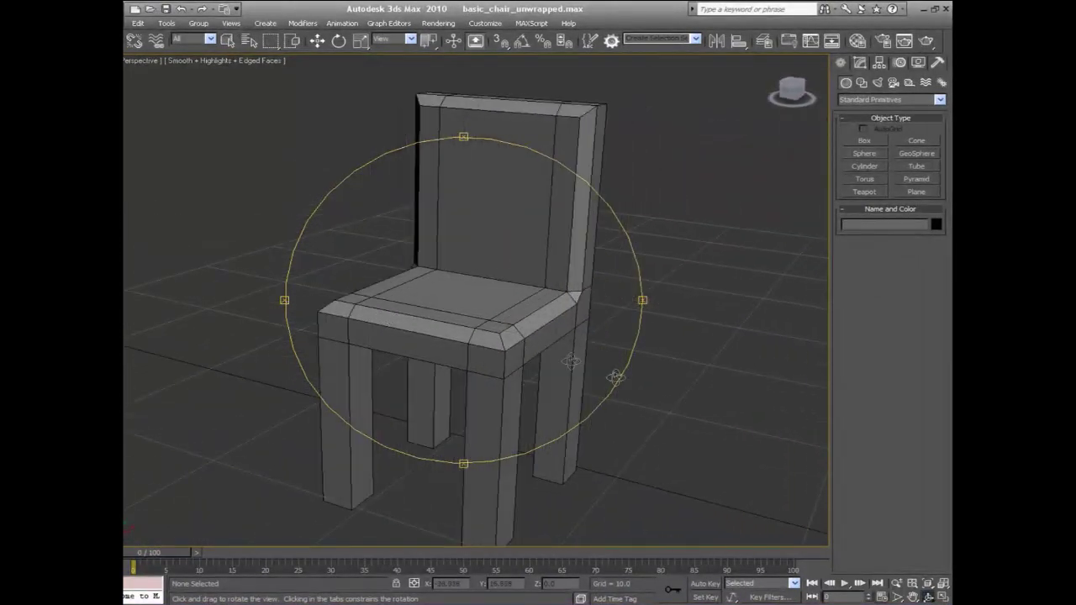
right_click(615, 377)
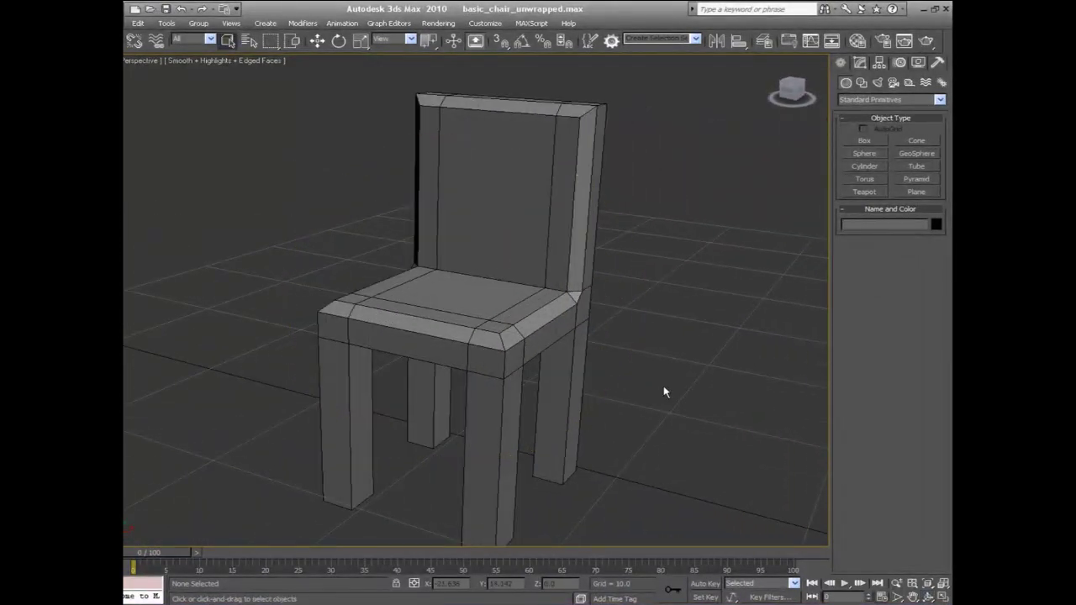
left_click(910, 597)
left_click_drag(733, 489, 706, 474)
scroll(706, 426, "down", 3)
left_click_drag(734, 417, 563, 346)
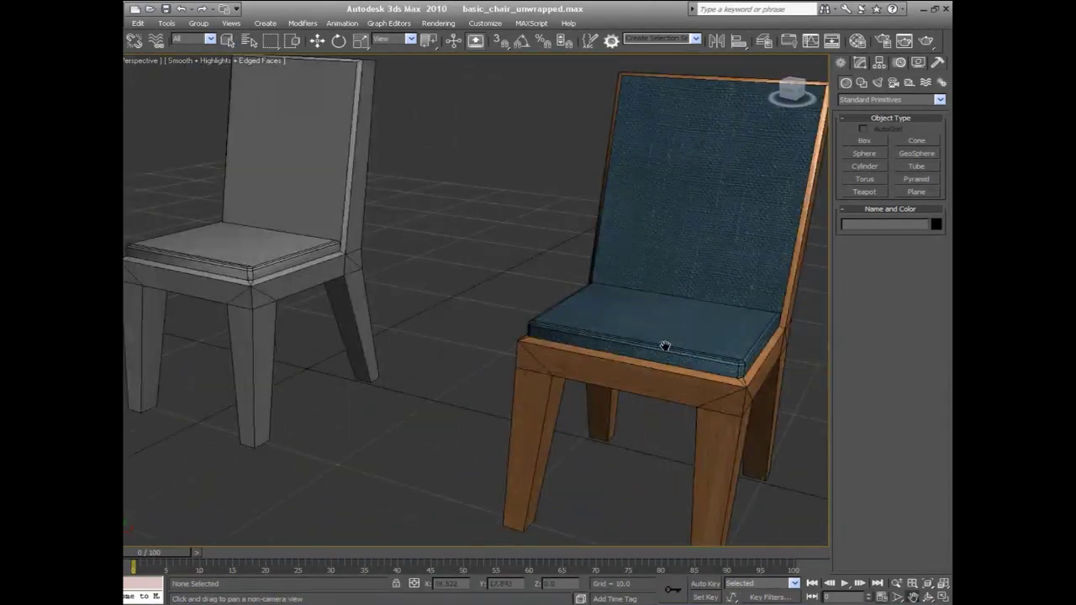
scroll(663, 348, "up", 2)
left_click(930, 597)
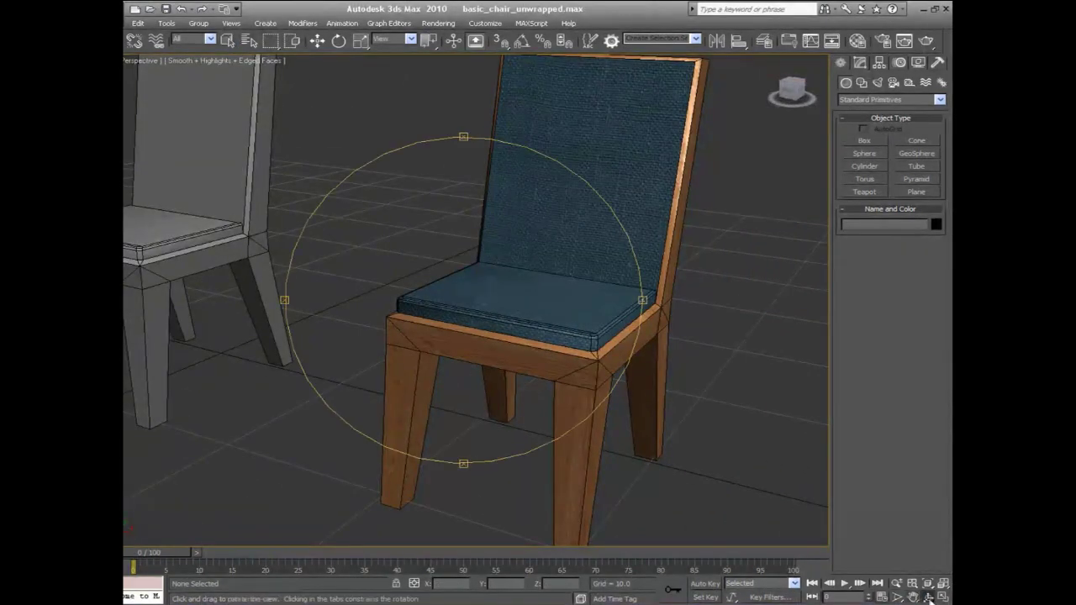
left_click_drag(504, 395, 428, 306)
right_click(390, 458)
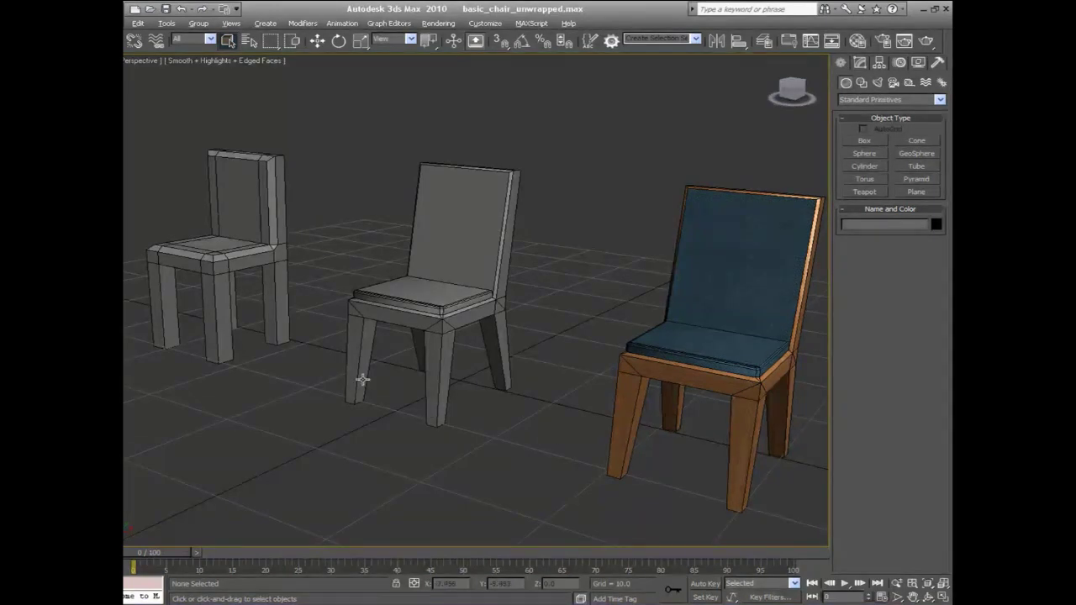
middle_click_drag(362, 379, 366, 383, "alt")
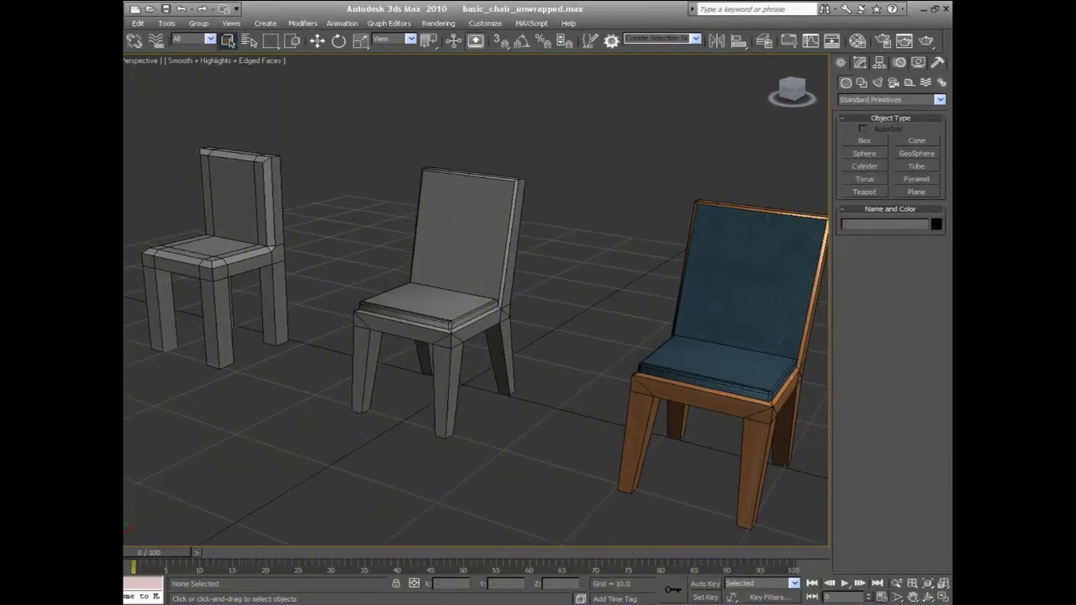
middle_click_drag(655, 362, 459, 351, "alt")
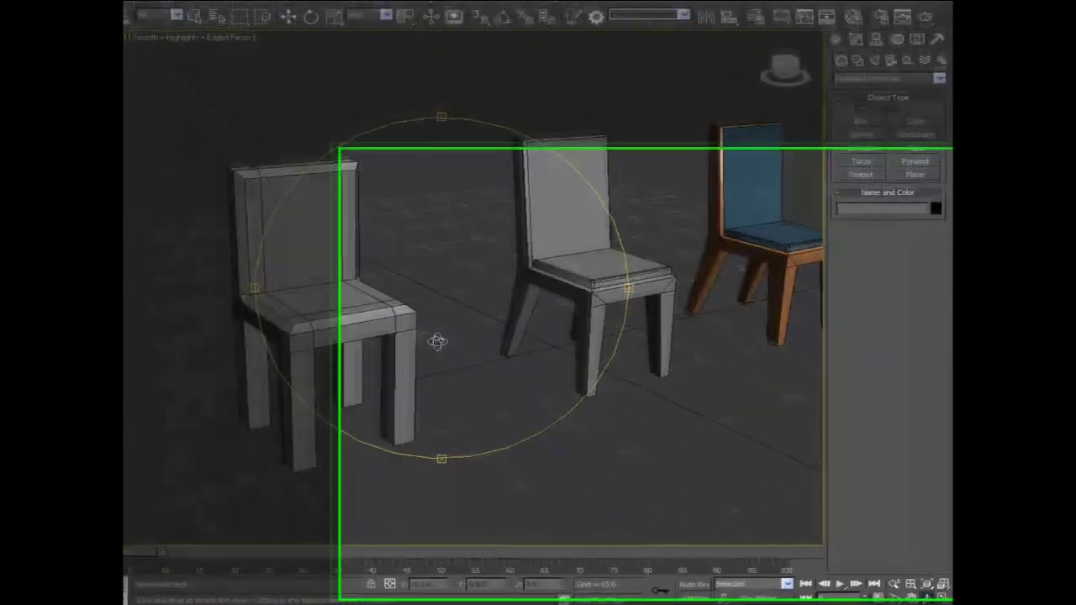
On the plain original chair, target weld the inner seat vertex near the front corner to the neighbouring vertex on the side loop
left_click(395, 328)
left_click(856, 38)
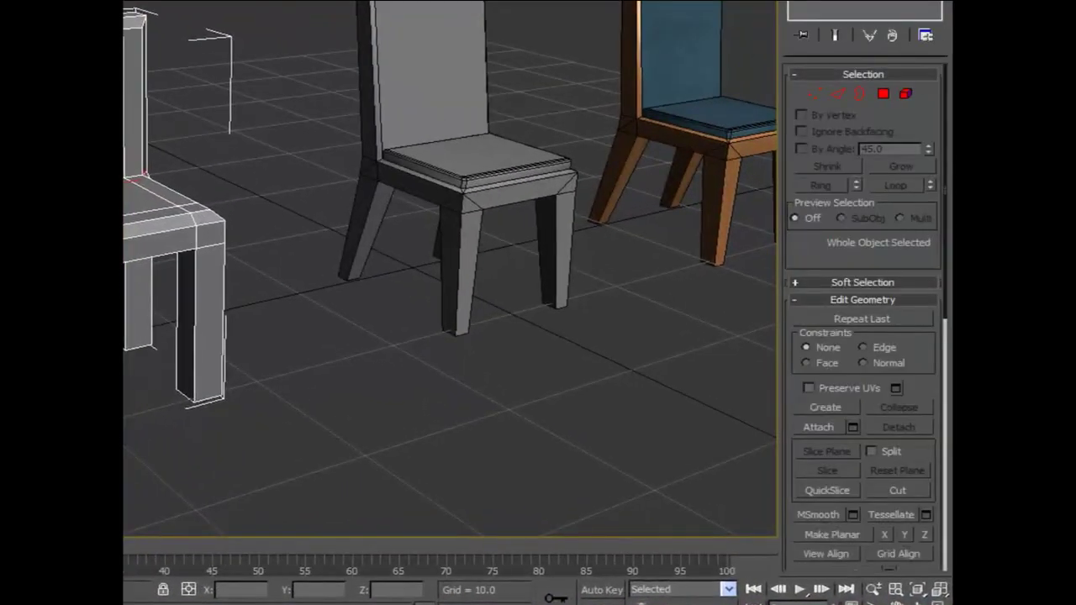
left_click(814, 93)
left_click_drag(948, 175, 947, 210)
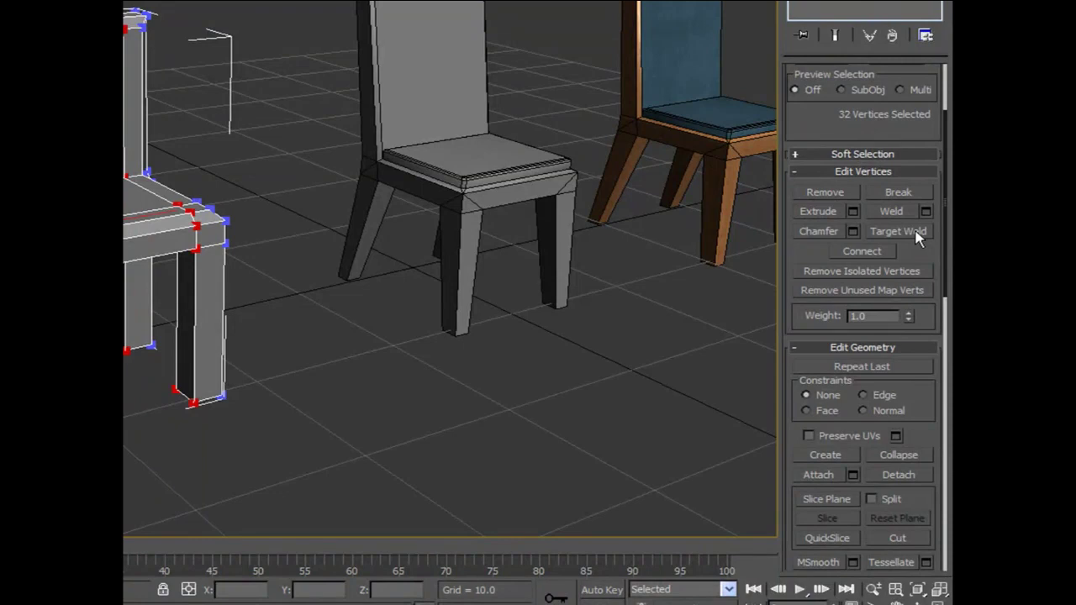
left_click(917, 234)
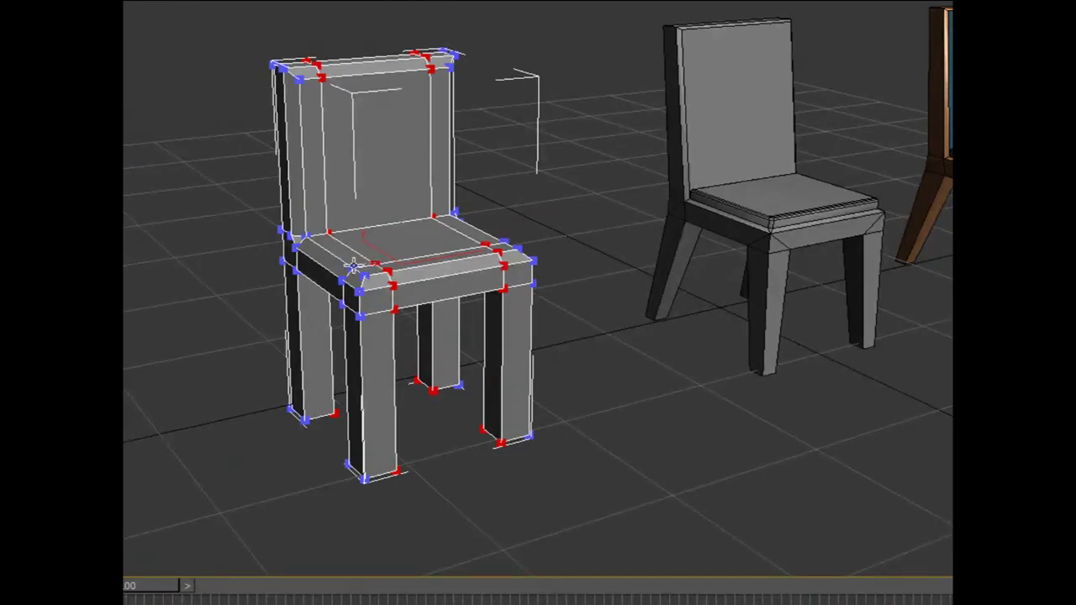
left_click(353, 265)
key("ctrl+r")
left_click_drag(517, 330, 548, 284)
scroll(592, 293, "up", 4)
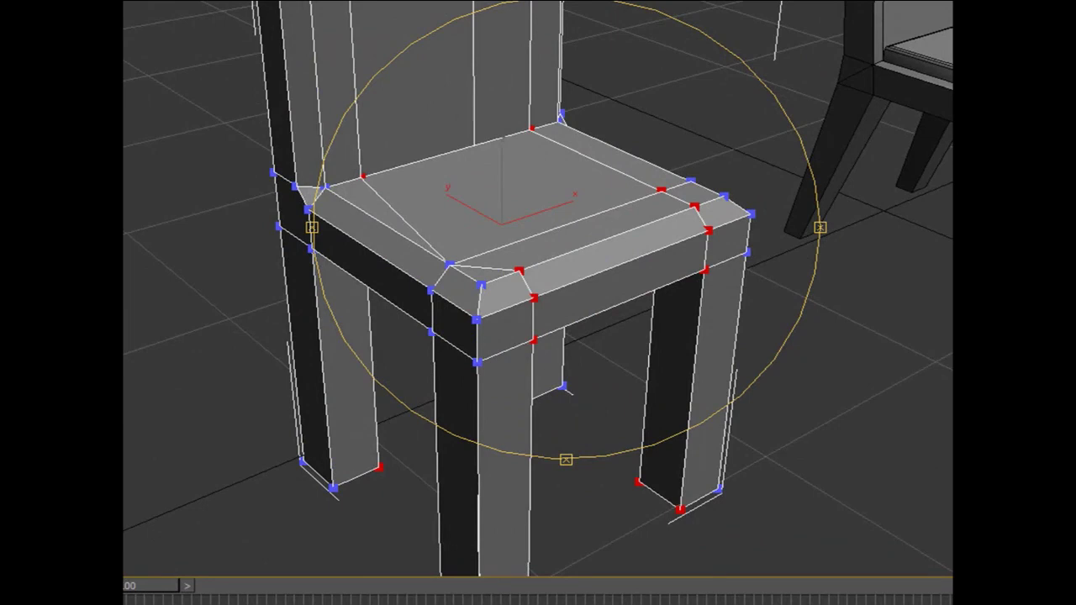
Target weld the next two extra vertices along the seat's front bevel to their neighbouring vertices at the same corner
left_click(519, 271)
left_click(481, 286)
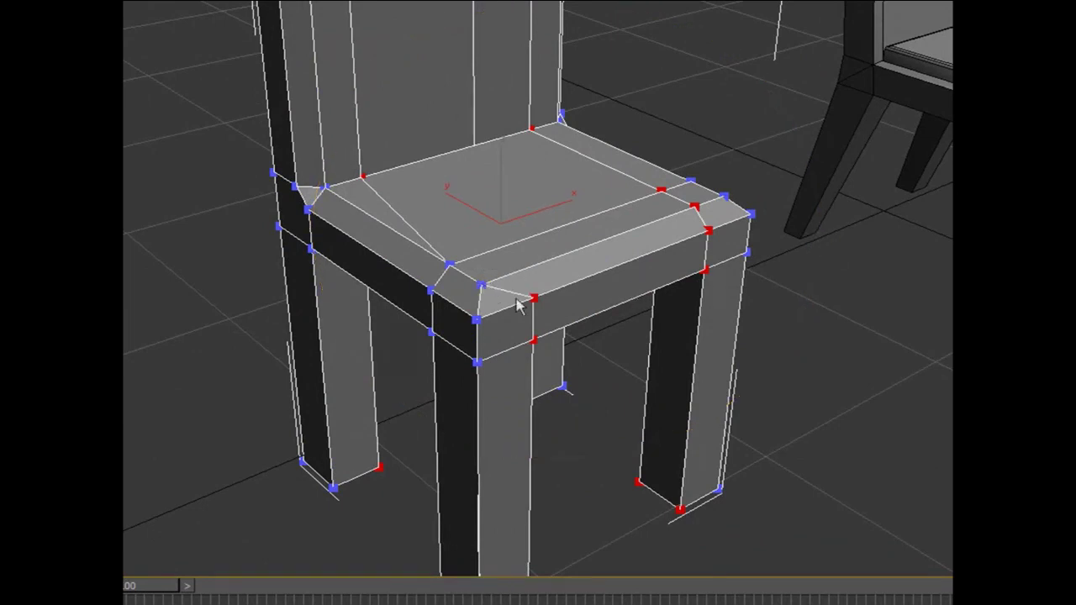
left_click(534, 297)
left_click(476, 320)
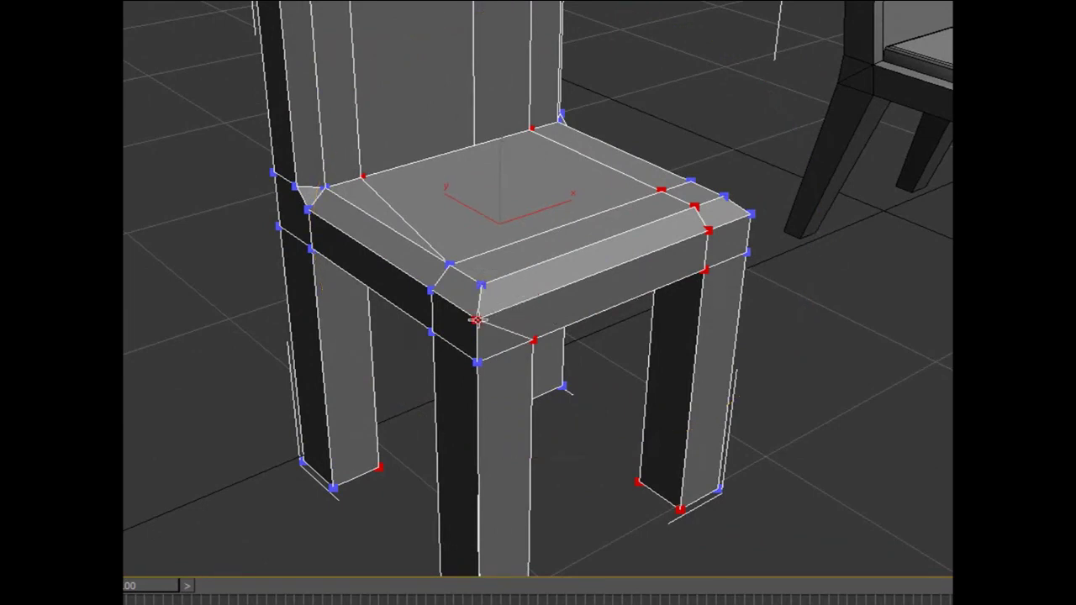
right_click(815, 479)
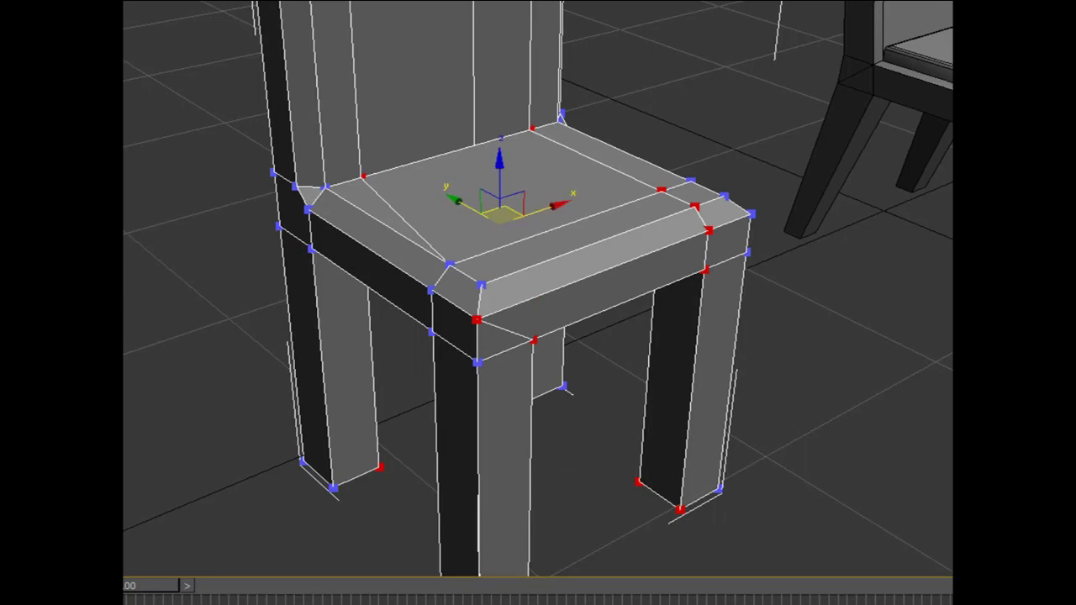
Select the bottom polygons of the two front legs and move them forward along Y so the legs flare outward
middle_click_drag(606, 294, 620, 254, "alt")
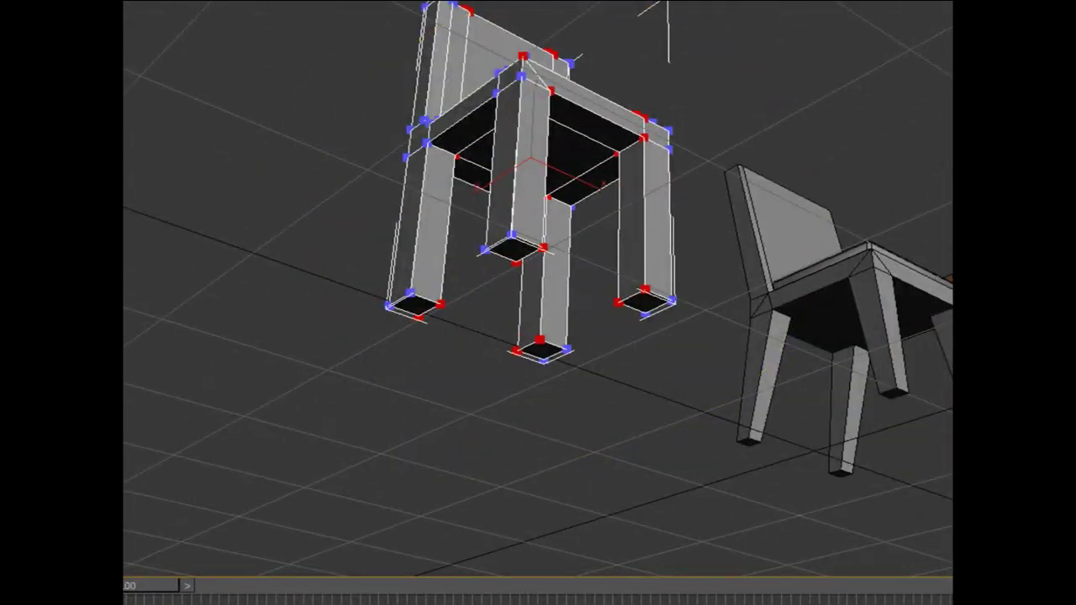
key("4")
left_click(515, 247)
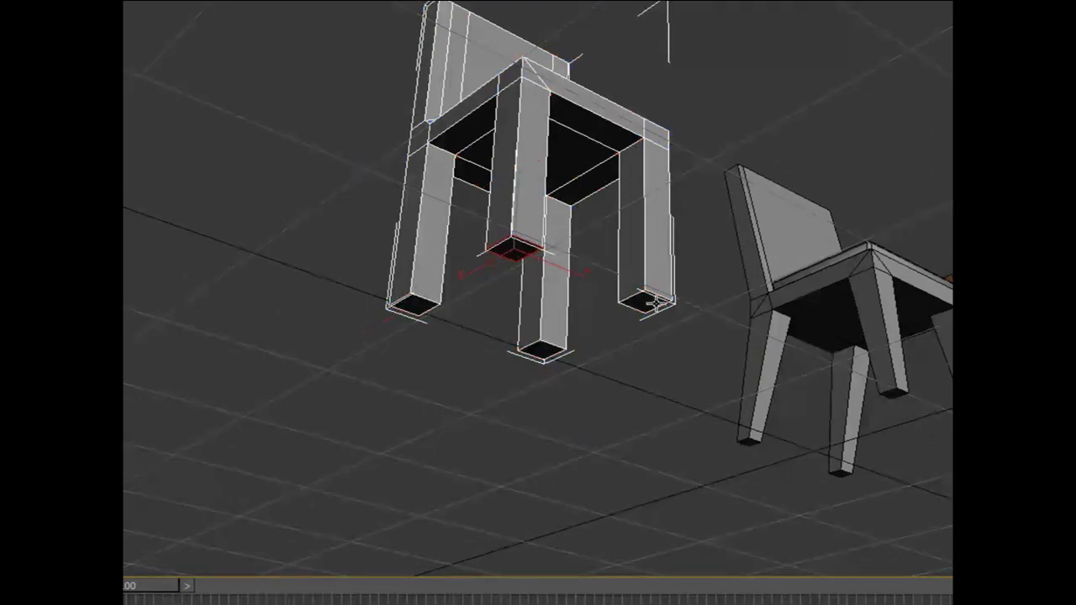
left_click(649, 300)
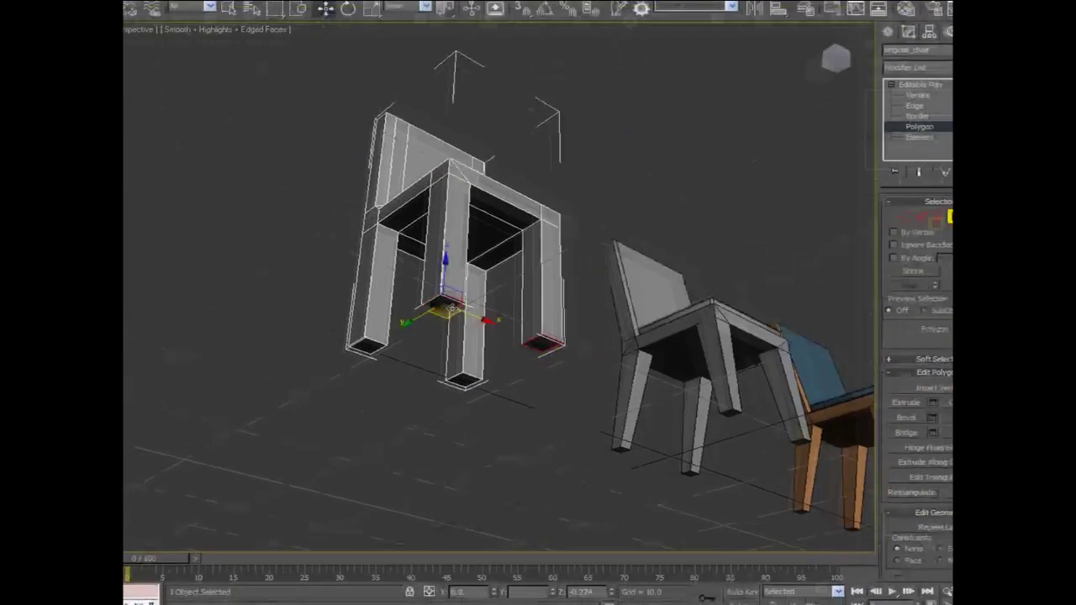
left_click_drag(404, 331, 411, 324)
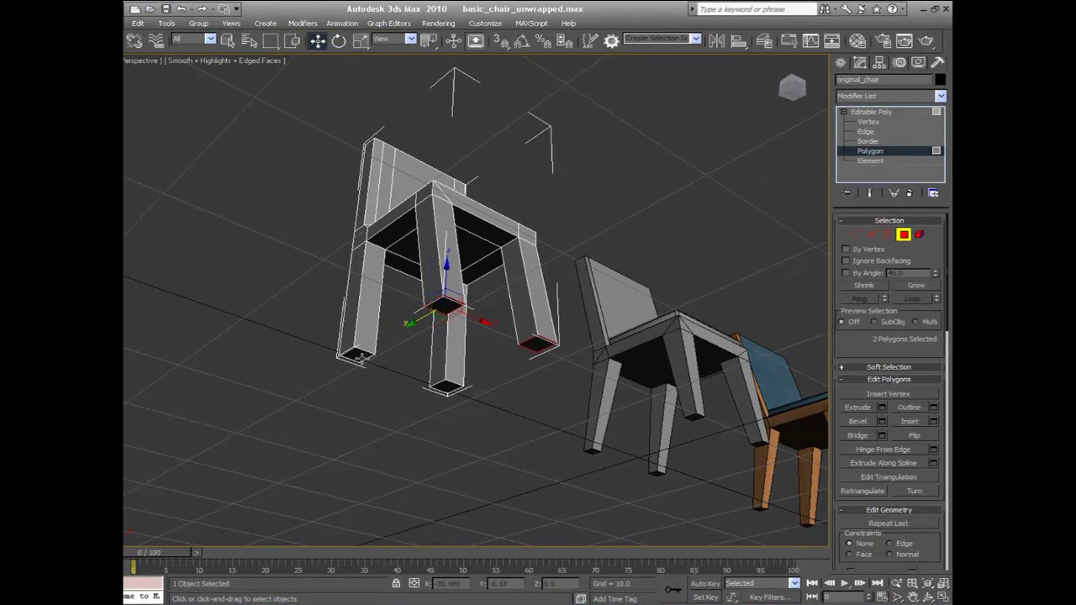
Select the bottom polygons of the two rear legs and move them backward along Y to splay the legs
left_click(360, 357)
left_click(430, 383, "ctrl")
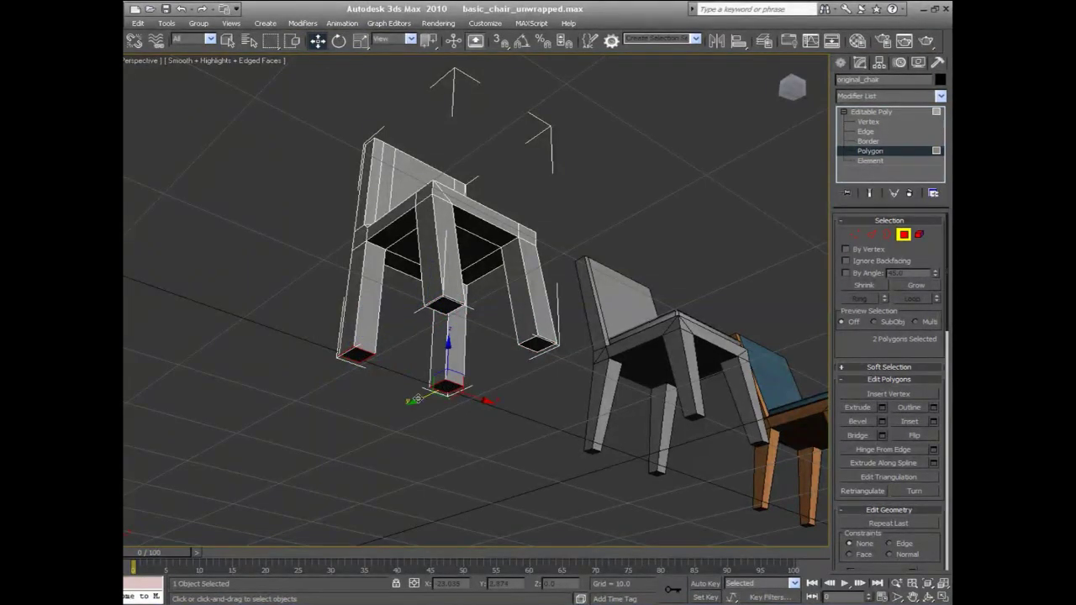
left_click_drag(416, 398, 401, 407)
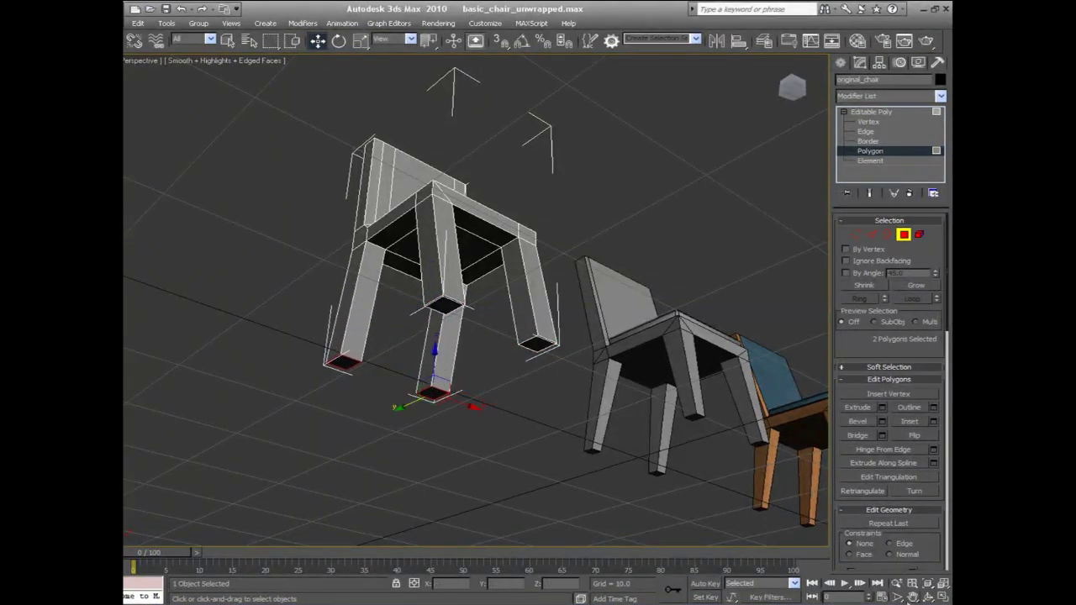
Select the 12 vertices at the top of the backrest and move them backward along Y to tilt it
left_click(927, 598)
left_click_drag(558, 267, 485, 376)
scroll(484, 376, "up", 3)
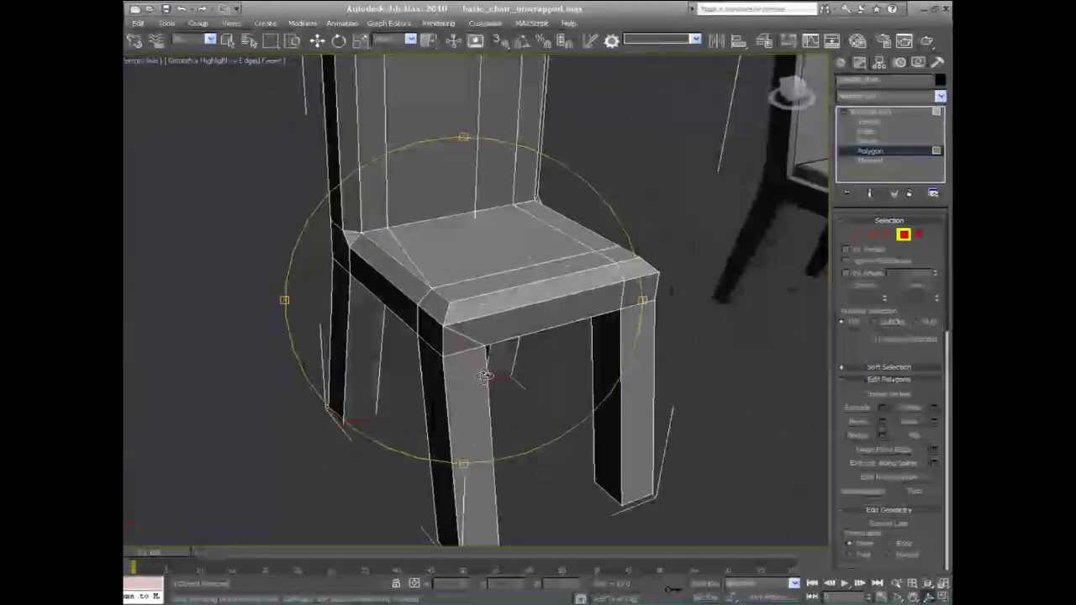
scroll(483, 367, "down", 5)
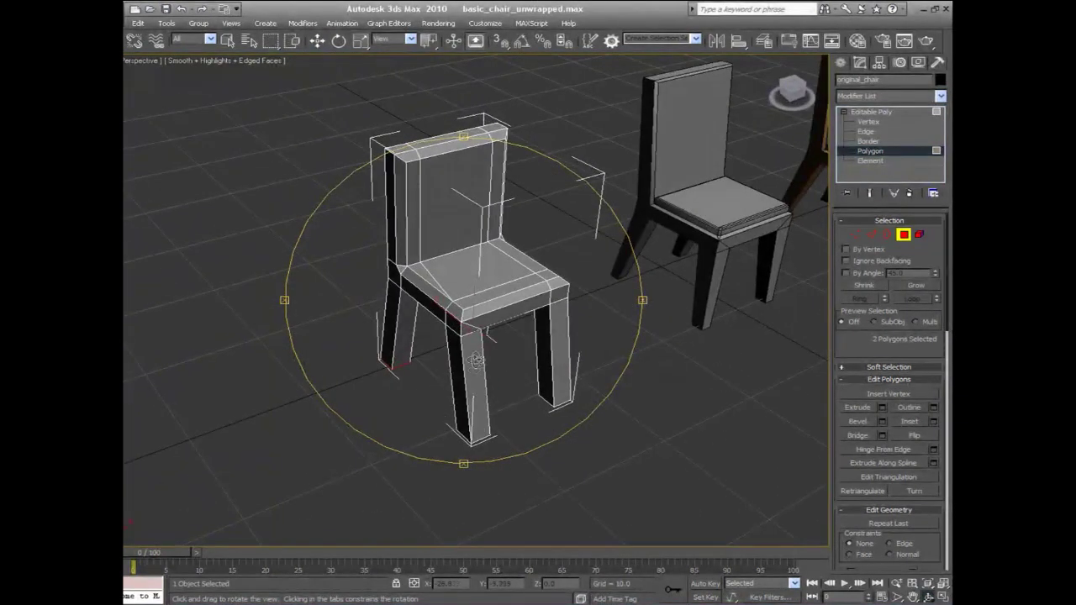
key("1")
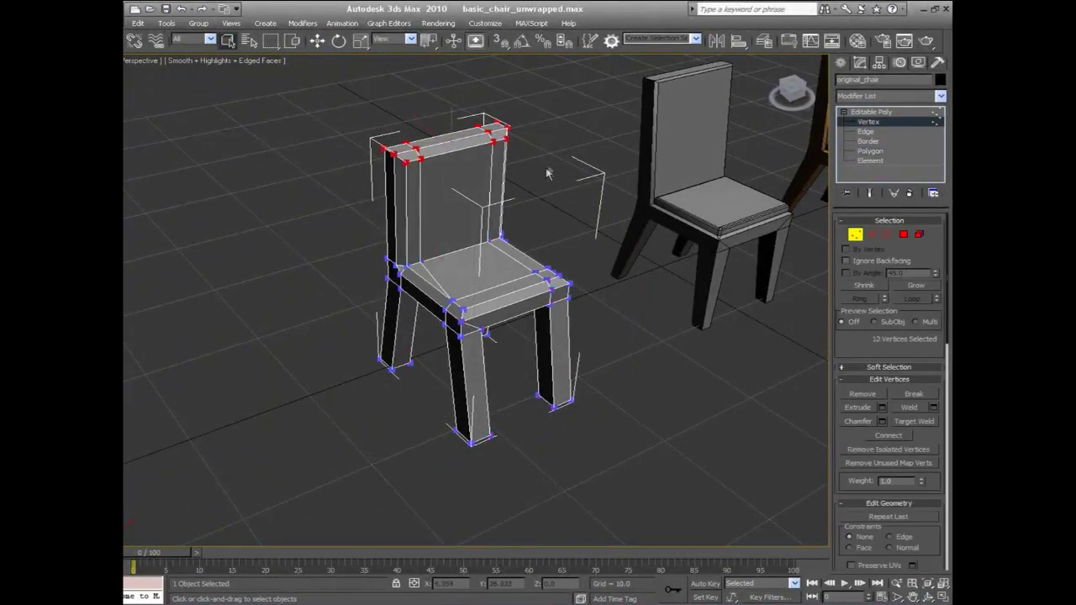
key("w")
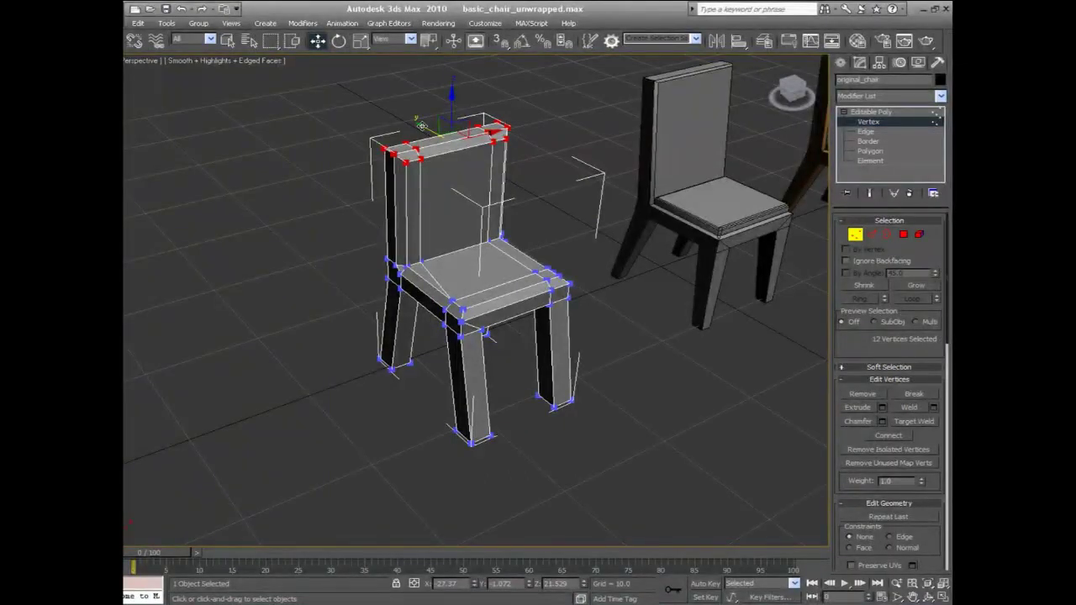
left_click_drag(421, 126, 410, 118)
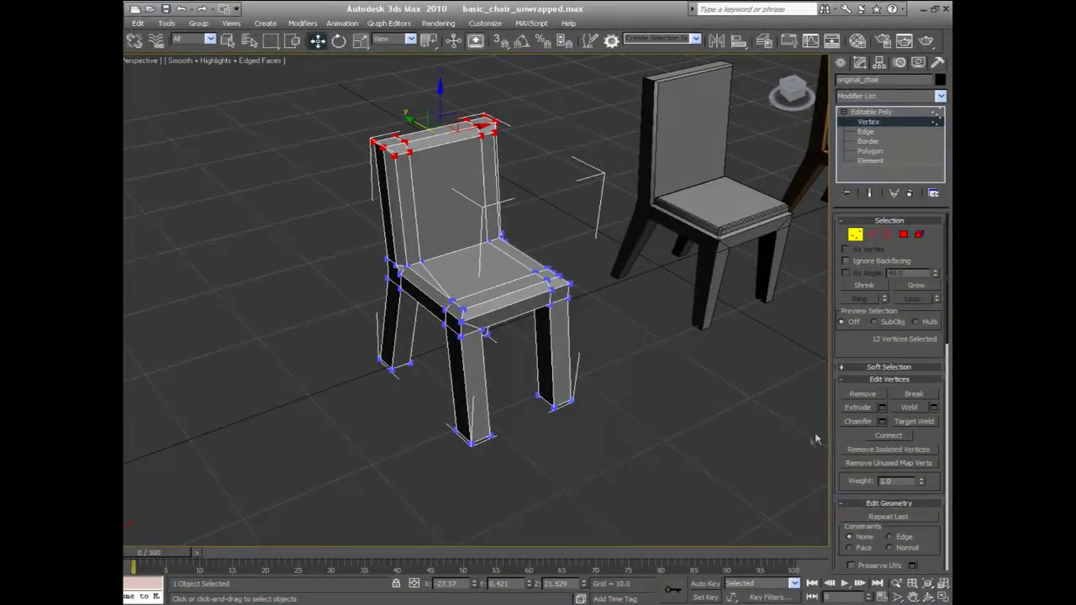
Target weld the remaining inner seat vertices to the outer ones and extrude the two top seat polygons upward into a cushion
left_click(897, 423)
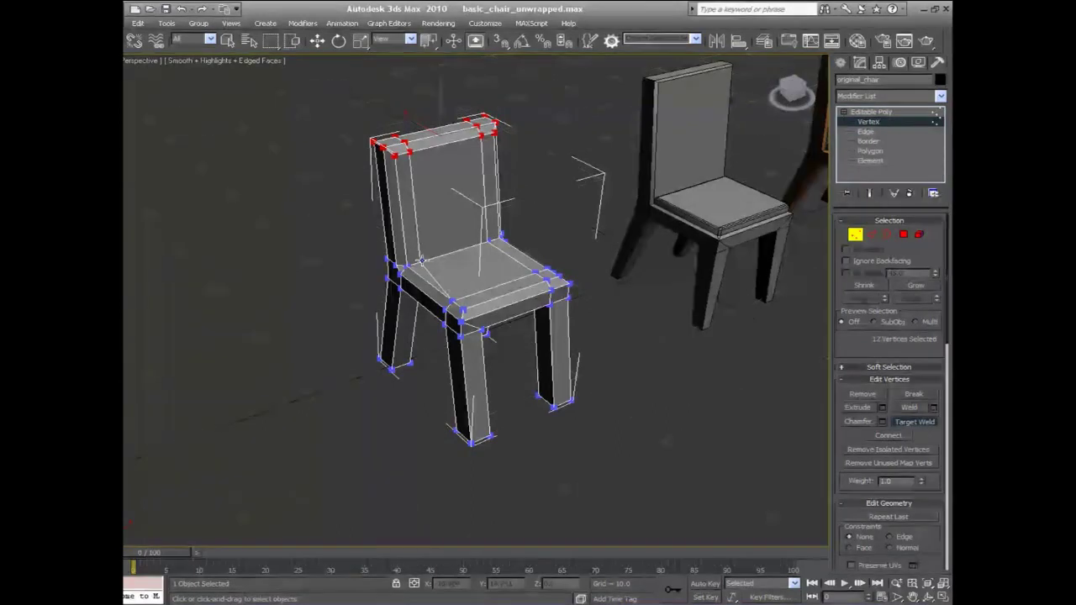
left_click(501, 238)
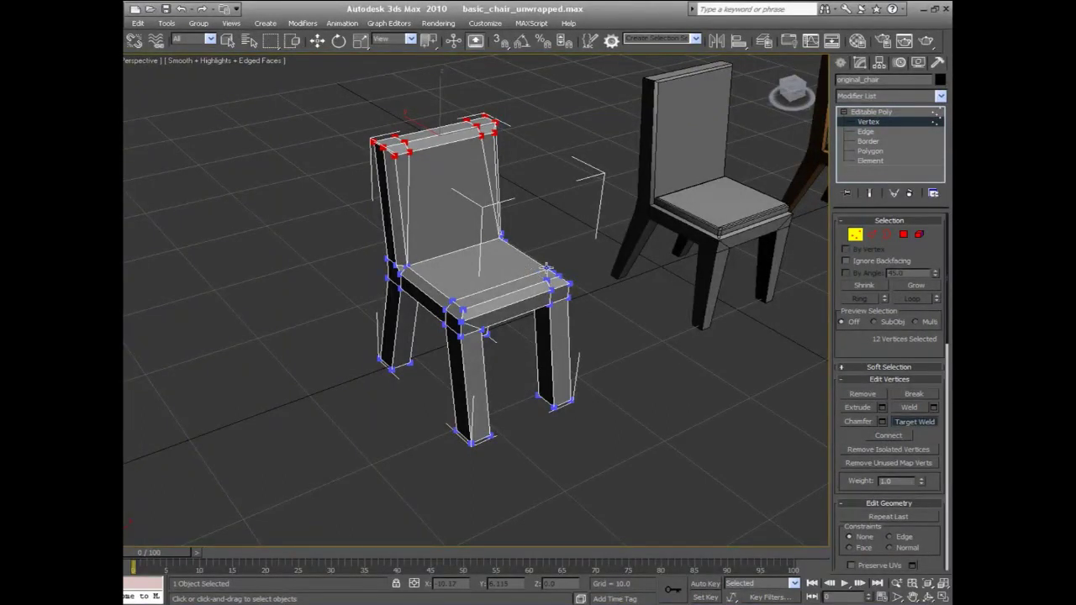
left_click(903, 235)
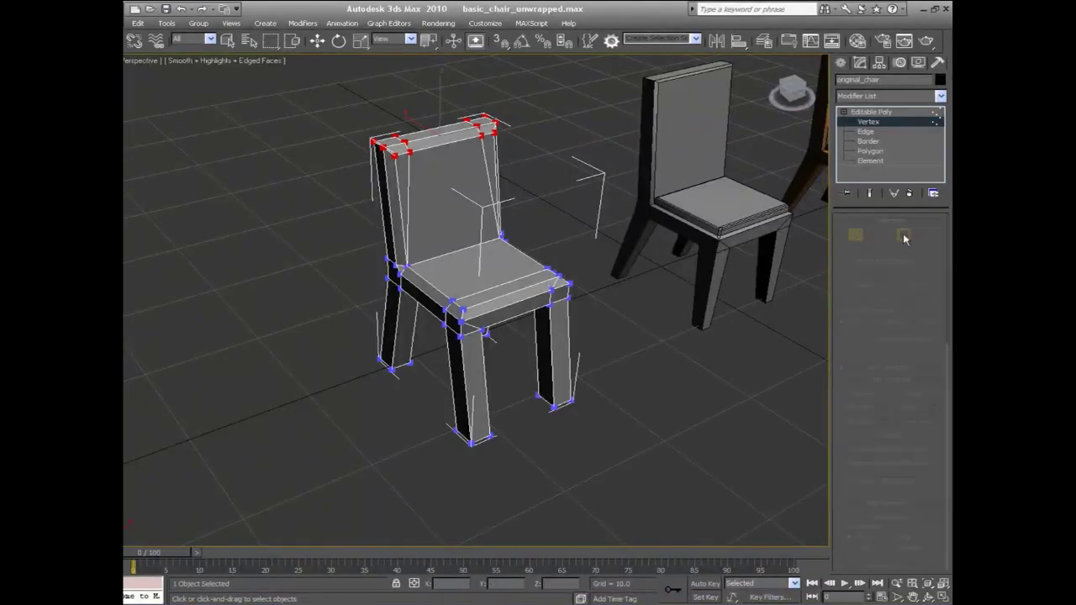
left_click(488, 274)
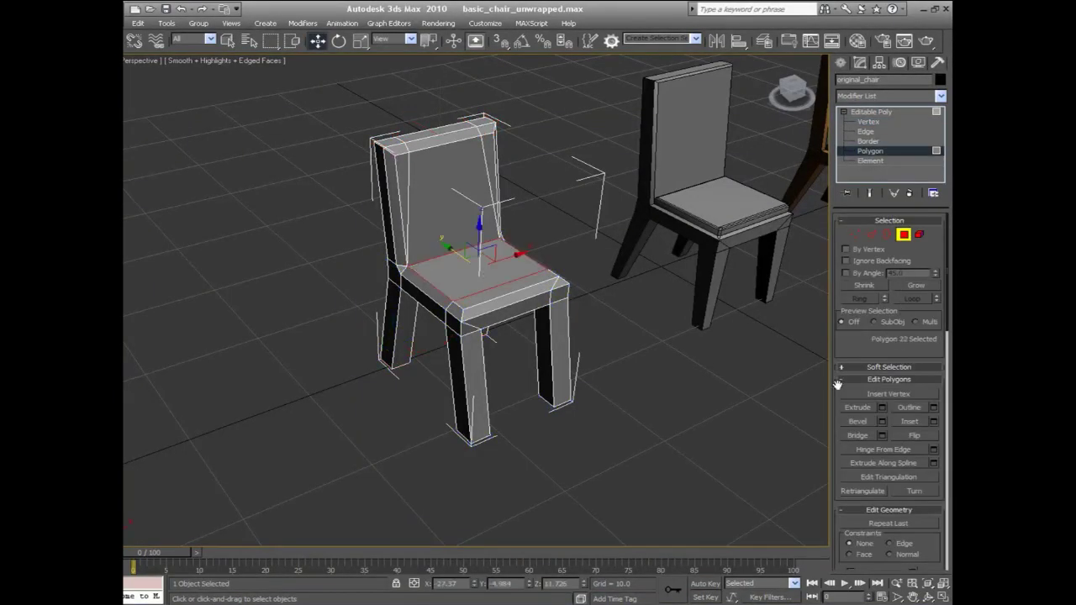
left_click(485, 298, "ctrl")
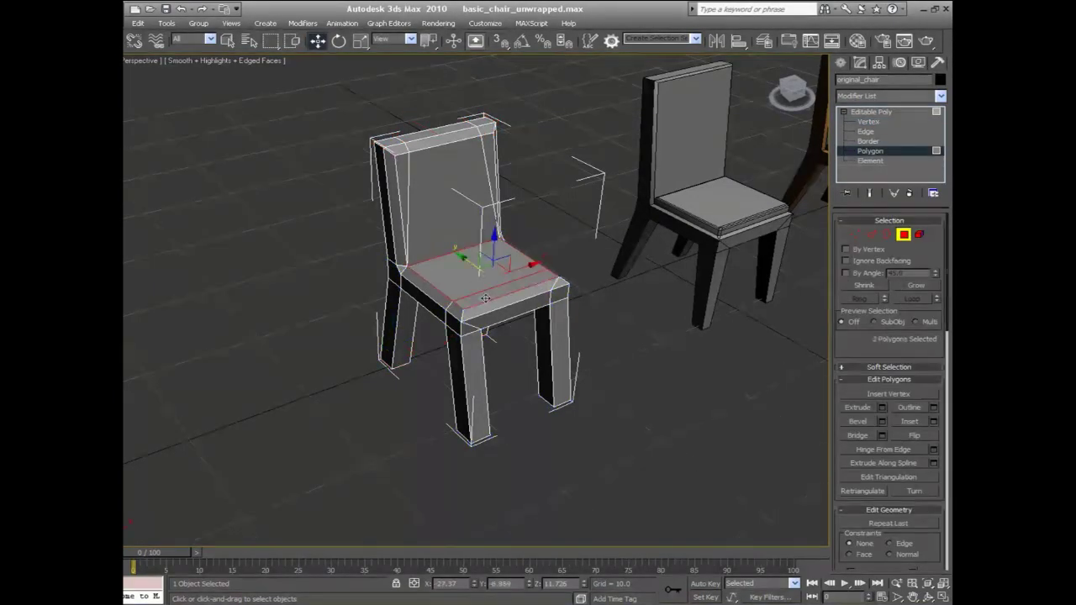
left_click(872, 408)
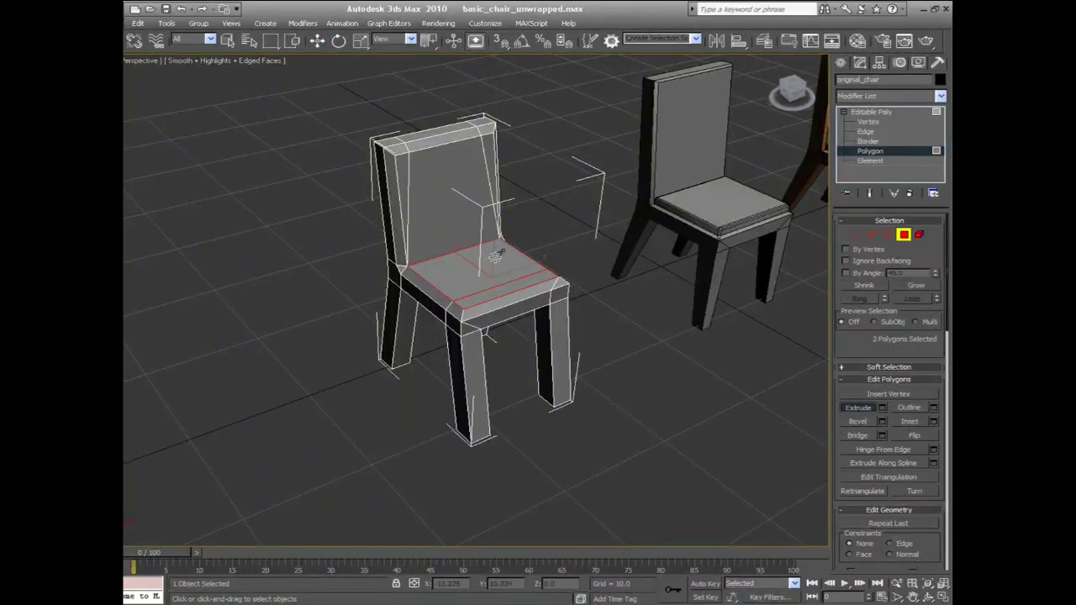
left_click_drag(497, 259, 497, 257)
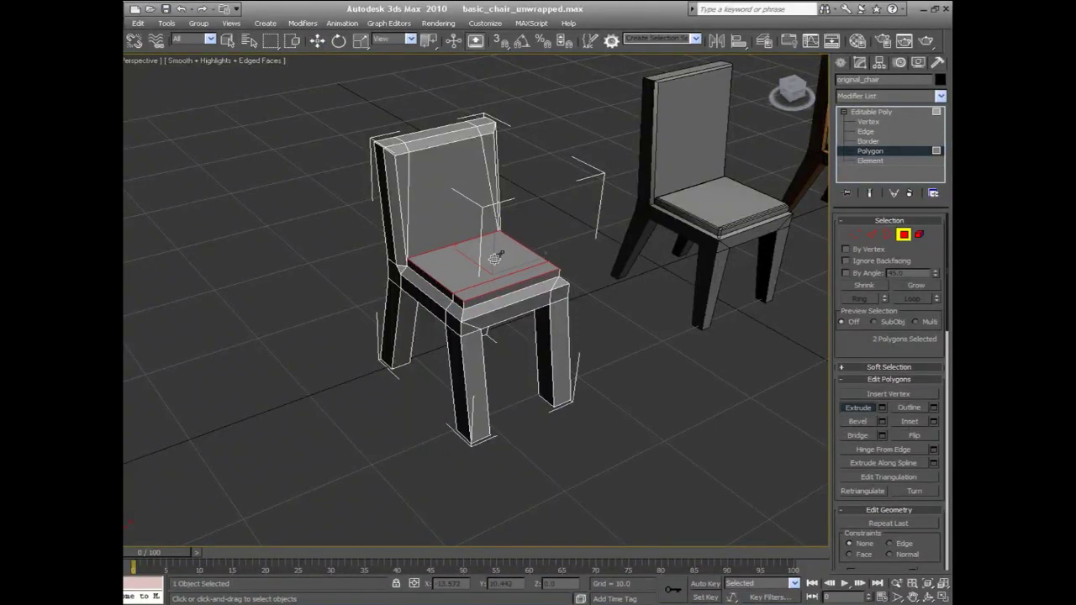
right_click(639, 351)
left_click(646, 353)
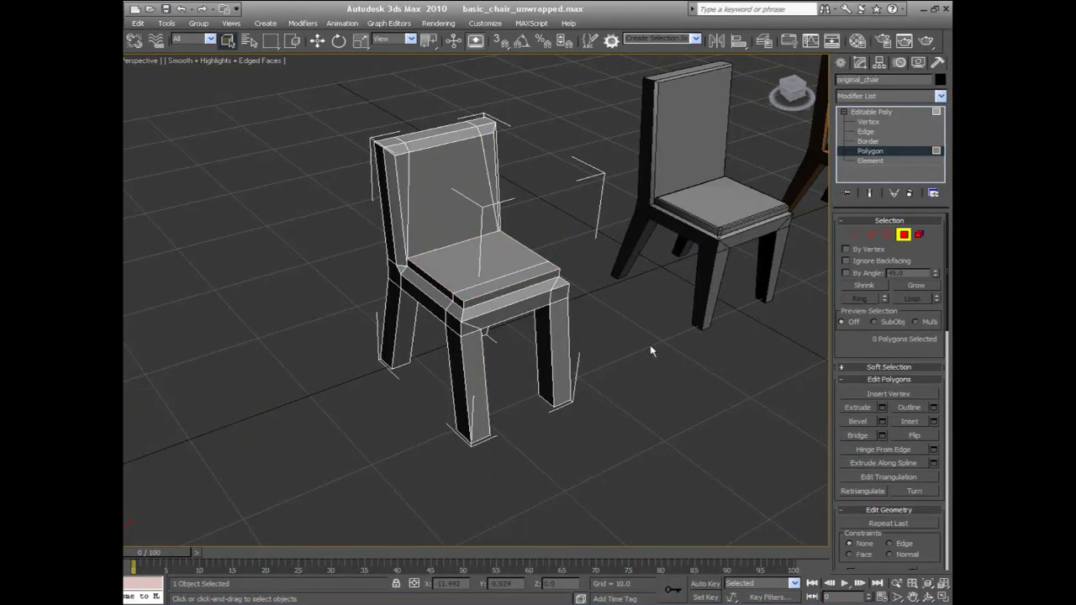
Select the eight edges of the seat cushion: its whole top perimeter and the two vertical front corner edges
scroll(631, 323, "up", 3)
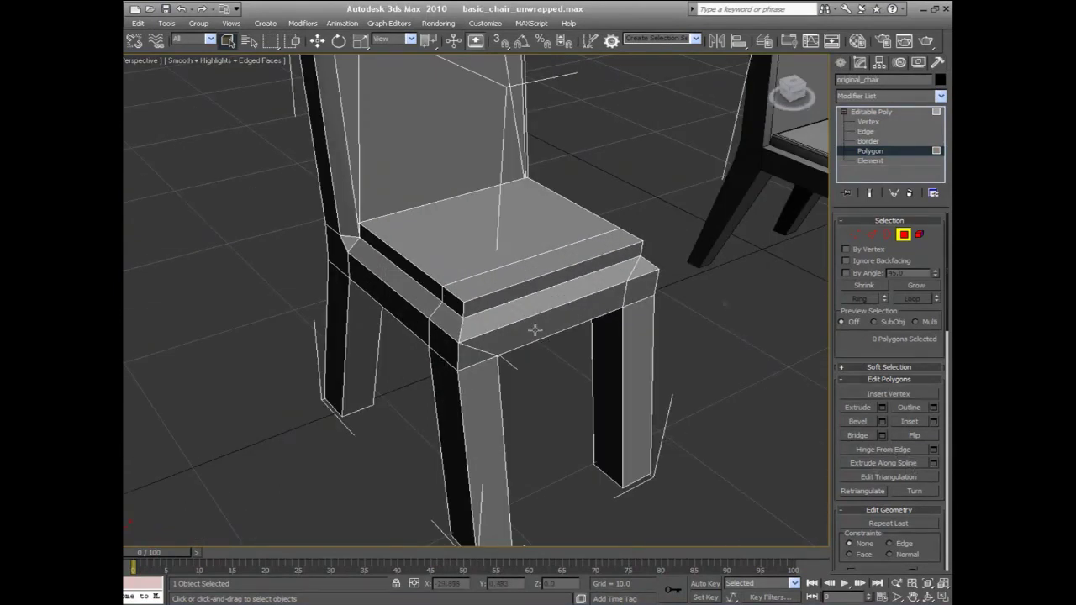
left_click(871, 235)
left_click(463, 310)
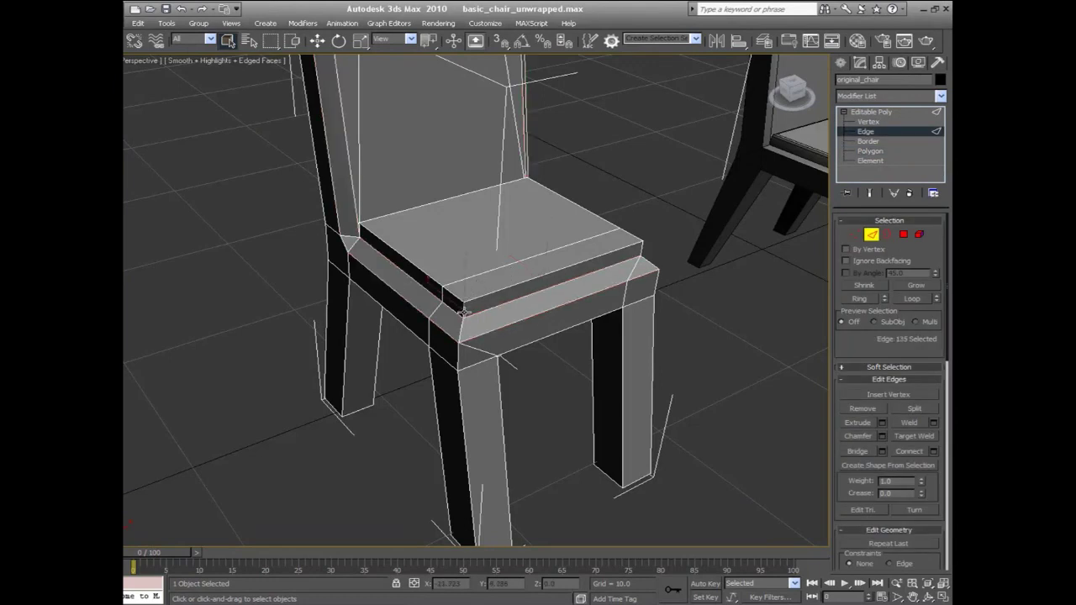
left_click(540, 276, "ctrl")
left_click(431, 275, "ctrl")
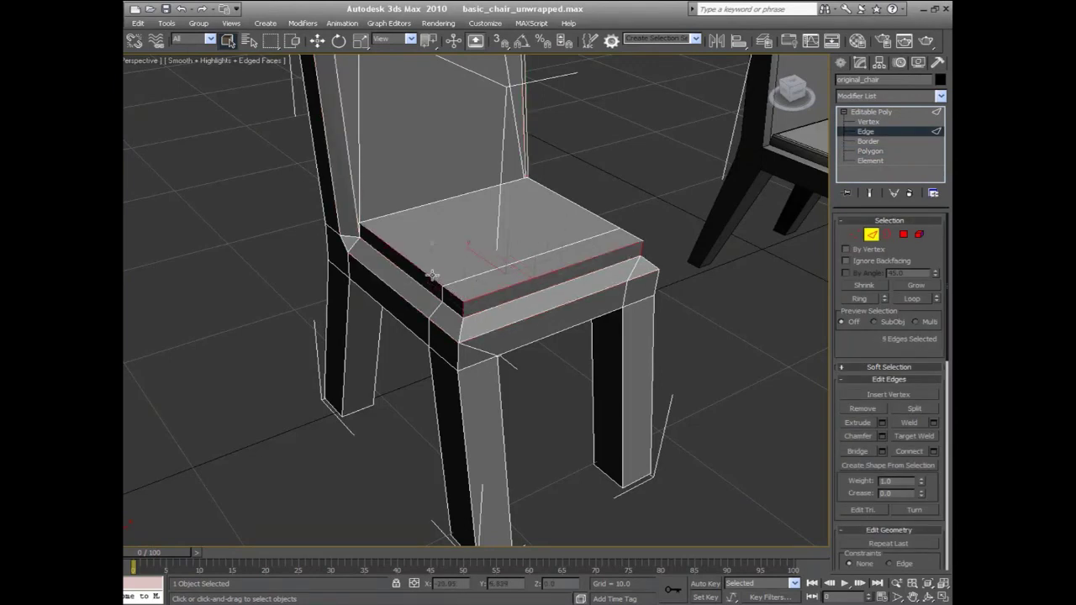
left_click(429, 204, "ctrl")
left_click(637, 237, "ctrl")
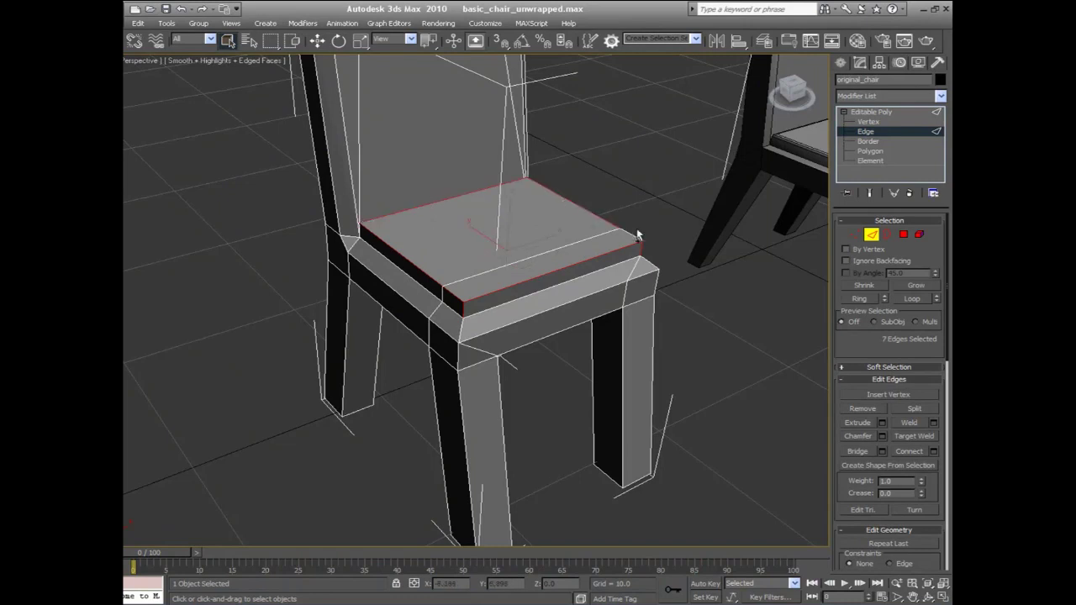
left_click(636, 234, "ctrl")
Chamfer the selected cushion edges by 0.15 with one segment and leave edge editing
left_click(881, 435)
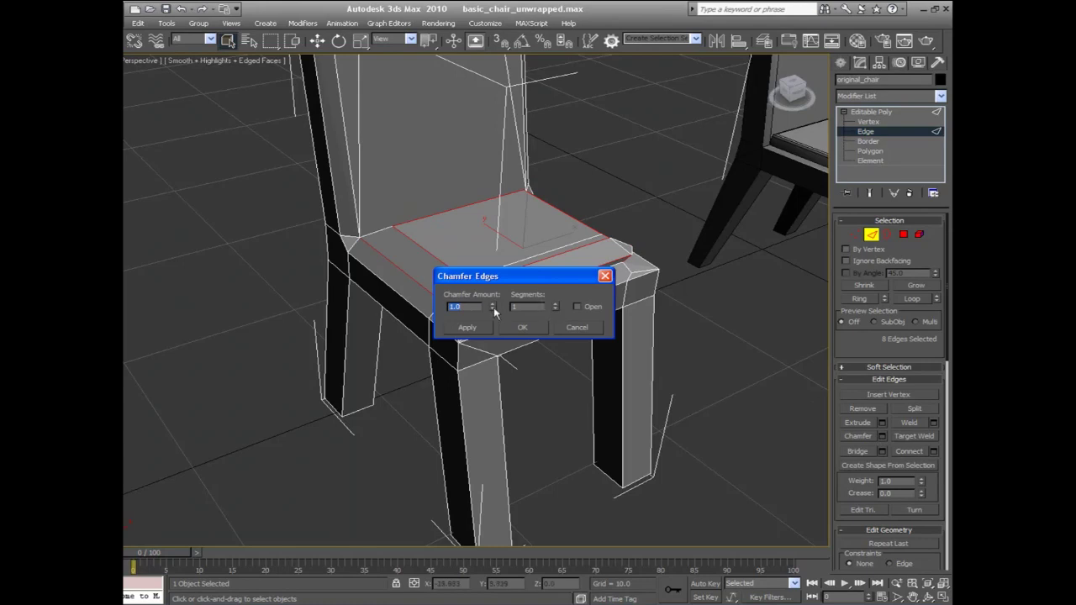
type("0.15")
key("Return")
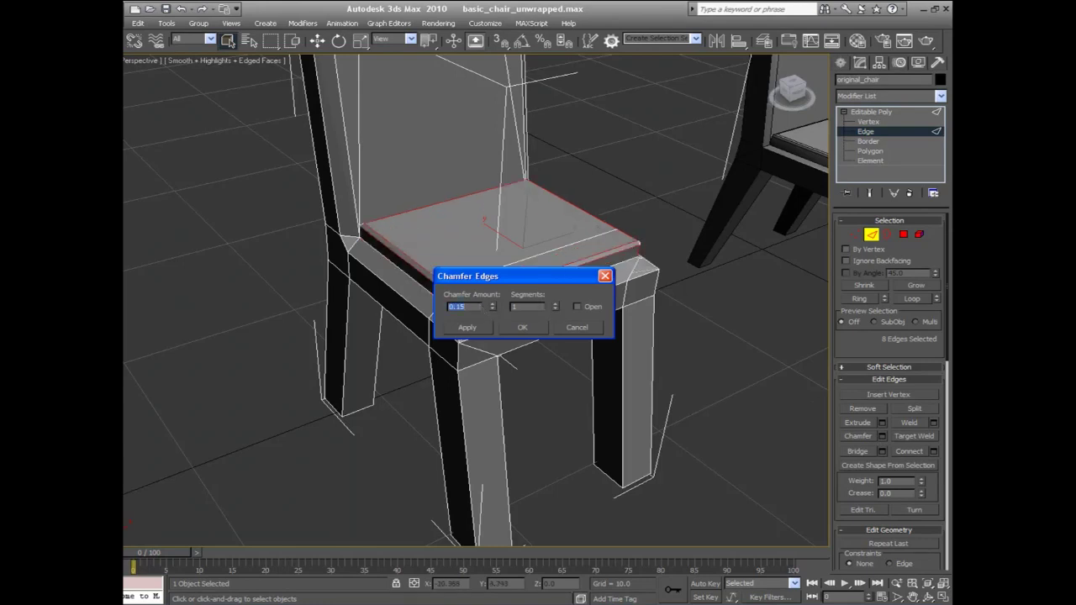
left_click(522, 327)
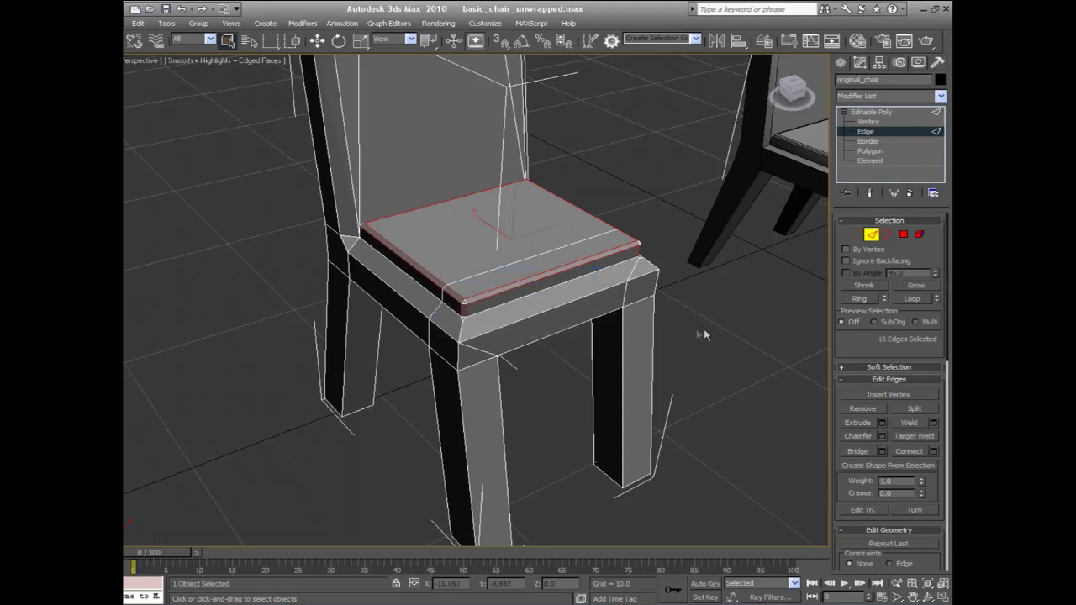
left_click(704, 334)
left_click(844, 112)
left_click(861, 112)
Select the middle grey chair, new_chair, and apply a UVW Map modifier to it
left_click(784, 169)
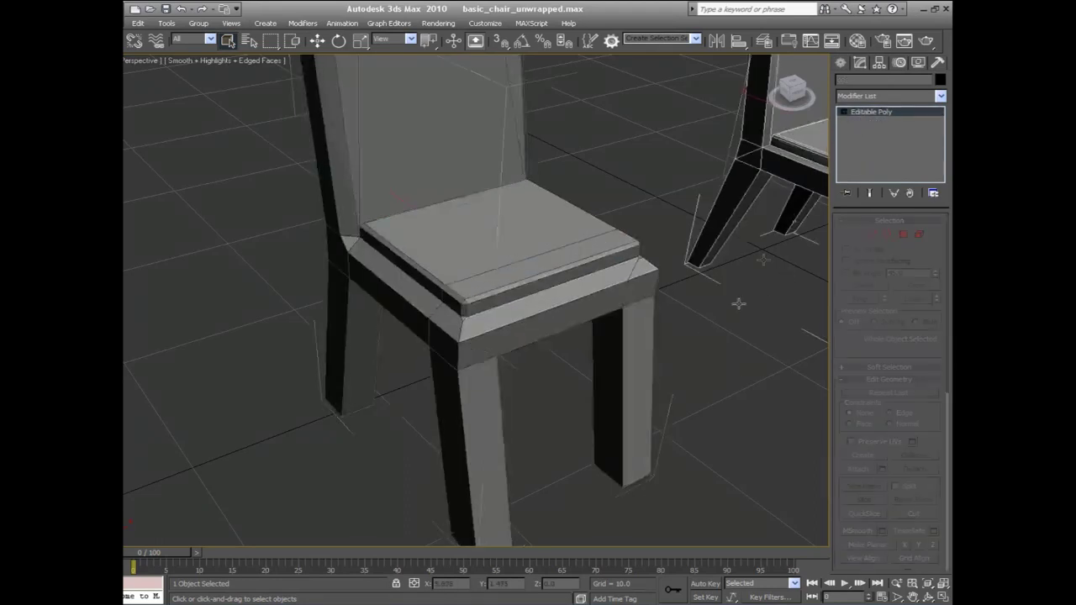
left_click(737, 431)
left_click(929, 598)
left_click_drag(471, 336, 501, 323)
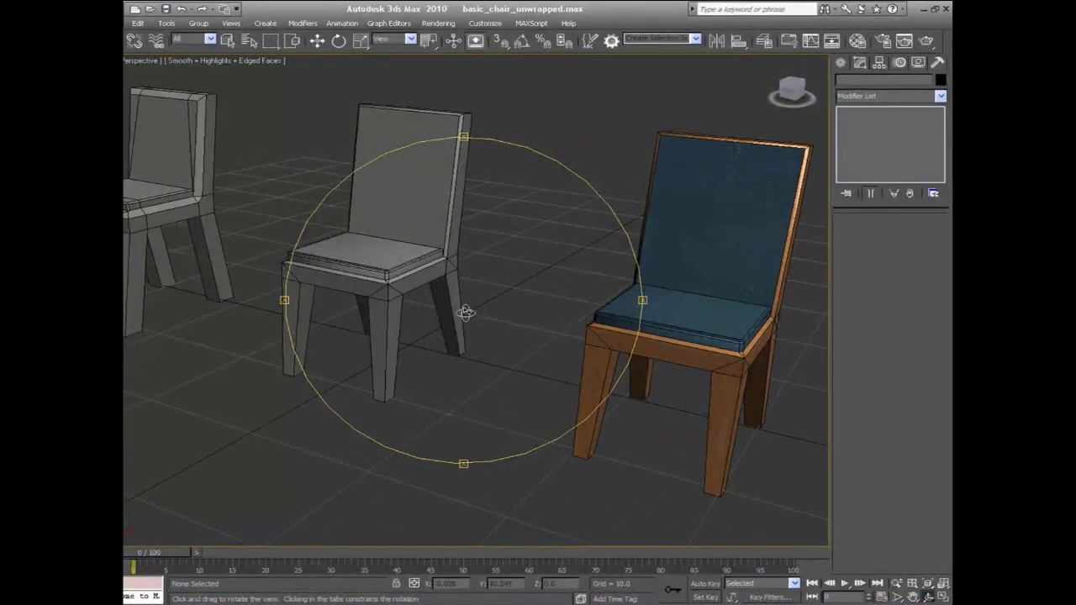
right_click(506, 303)
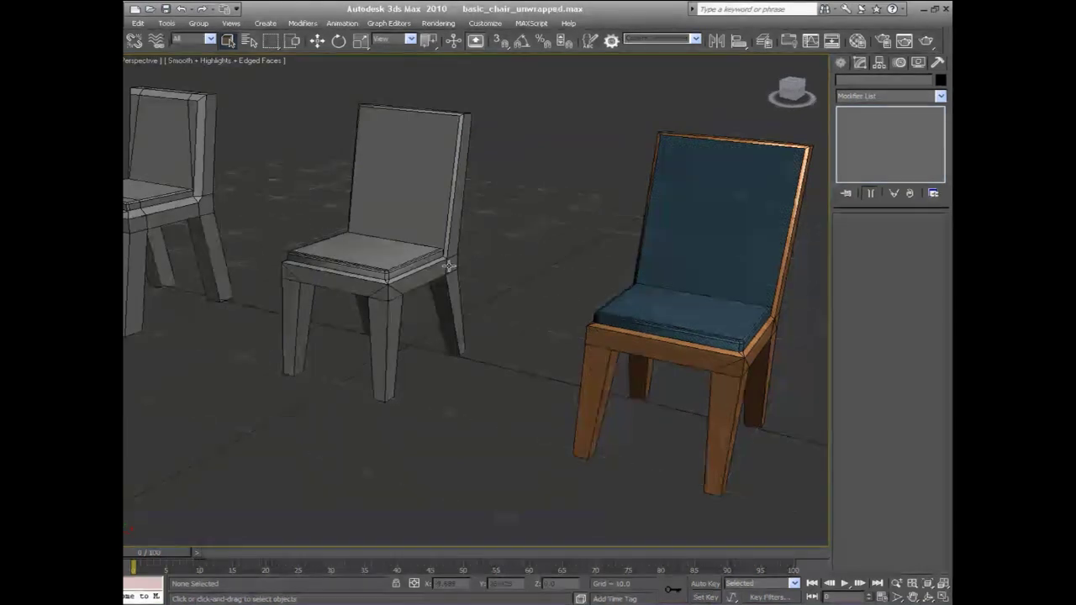
left_click(842, 63)
left_click(324, 250)
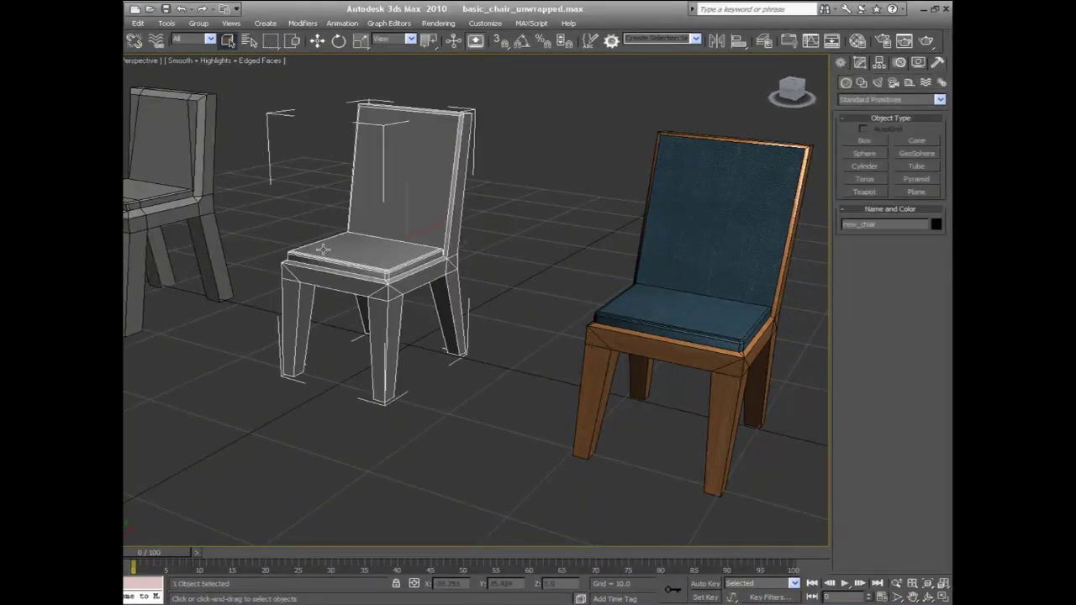
left_click(860, 63)
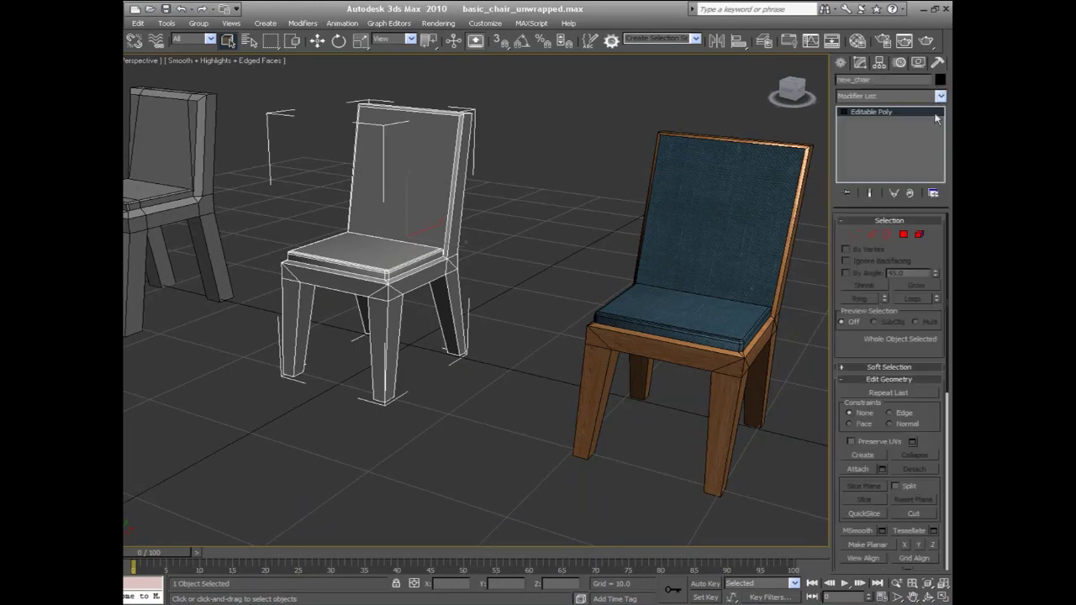
left_click(939, 99)
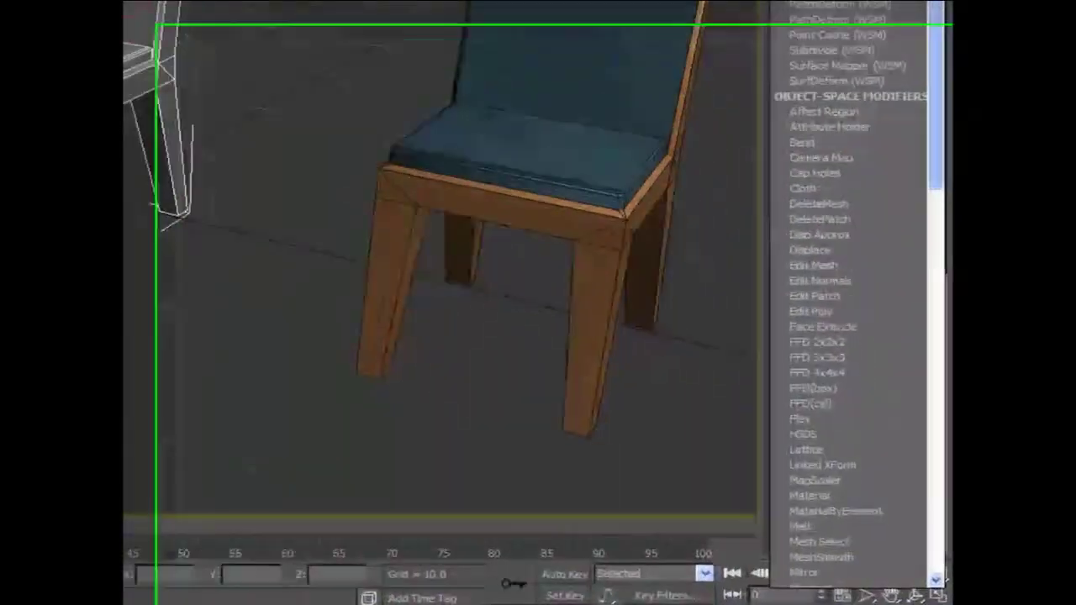
scroll(850, 253, "down", 15)
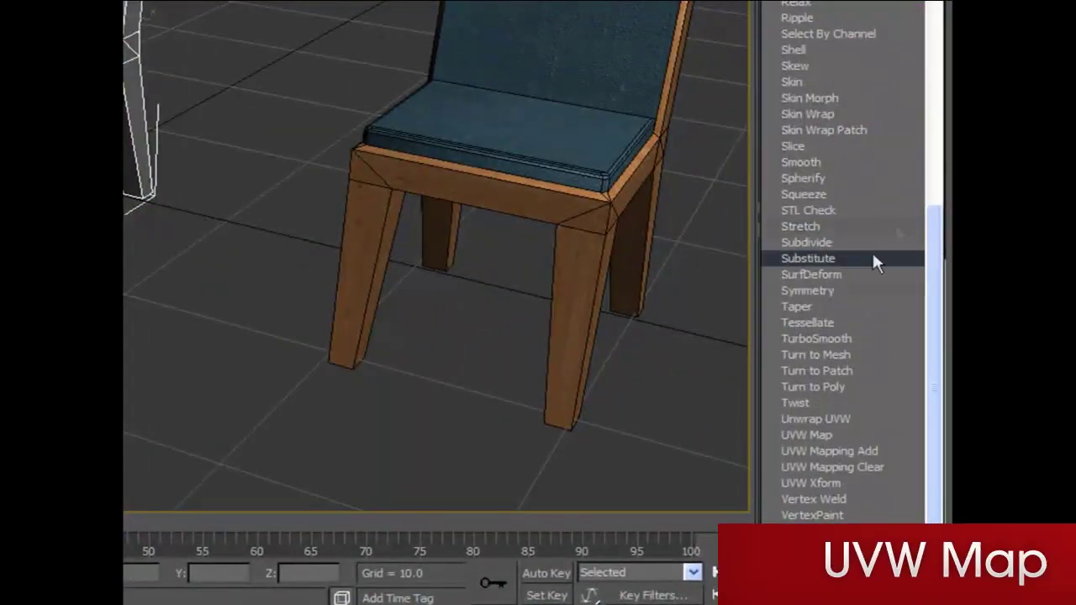
left_click(866, 441)
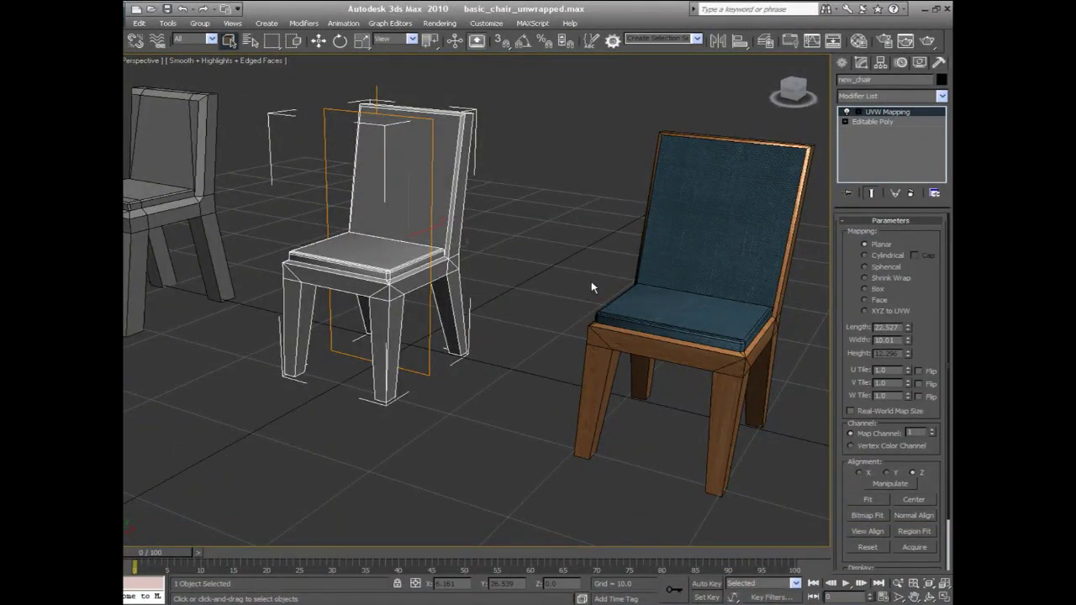
middle_click_drag(524, 274, 799, 481, "alt")
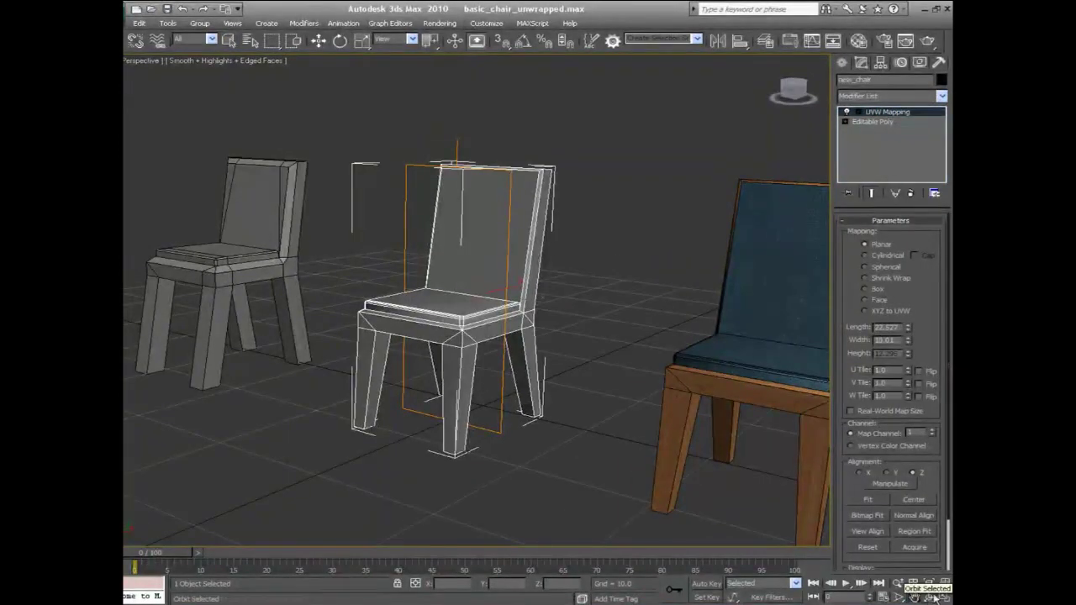
left_click(935, 594)
left_click_drag(508, 382, 492, 374)
scroll(492, 374, "up", 5)
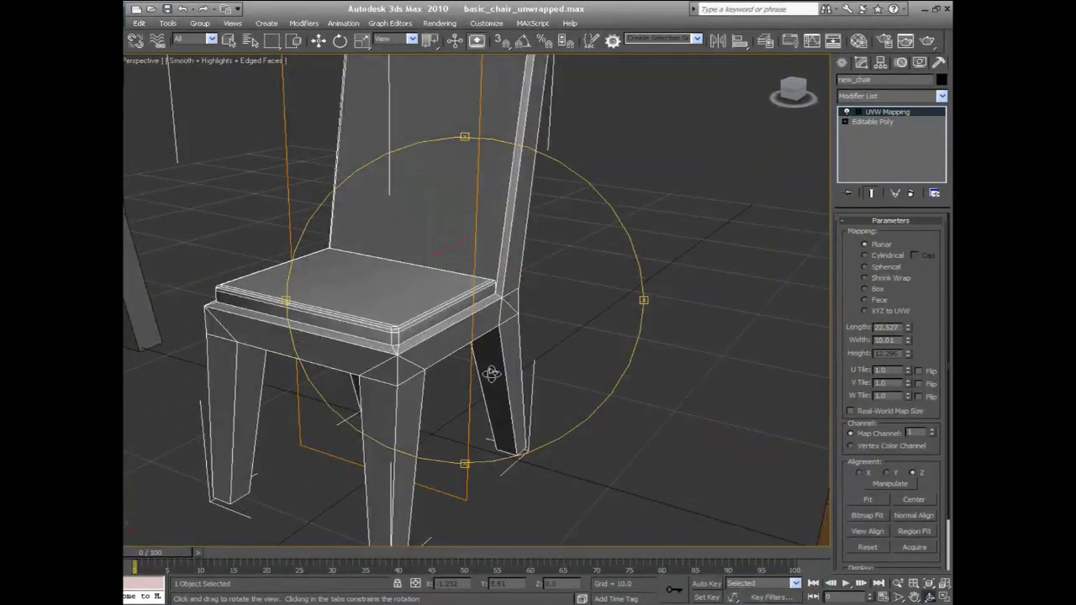
scroll(492, 374, "down", 5)
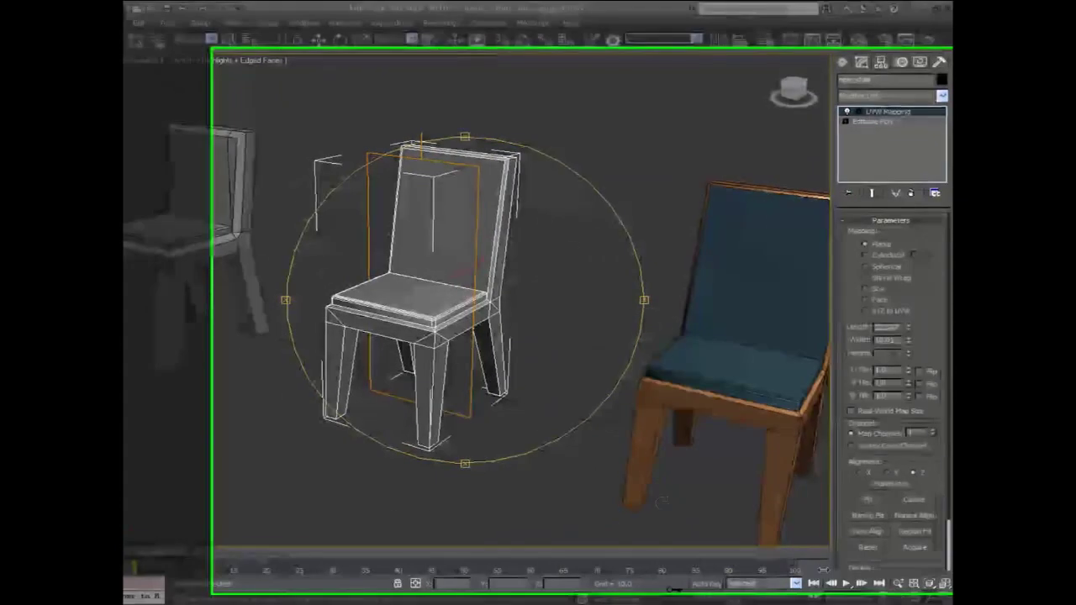
left_click_drag(482, 379, 540, 372)
right_click(605, 365)
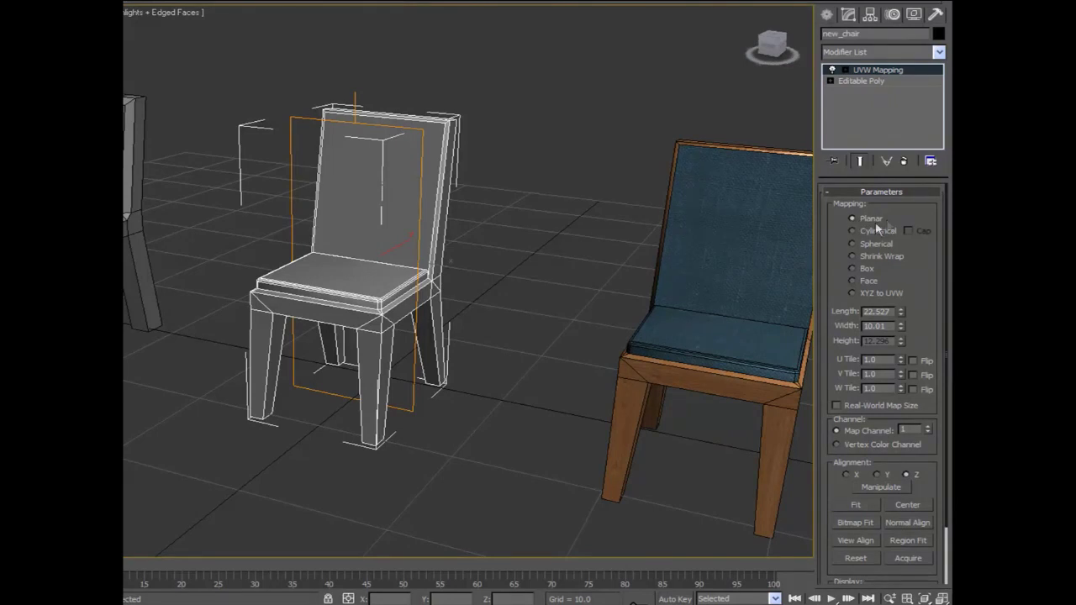
Try the Cylindrical, Spherical, Shrink Wrap, Box and Face mapping types on the chair to compare their gizmos
left_click(852, 230)
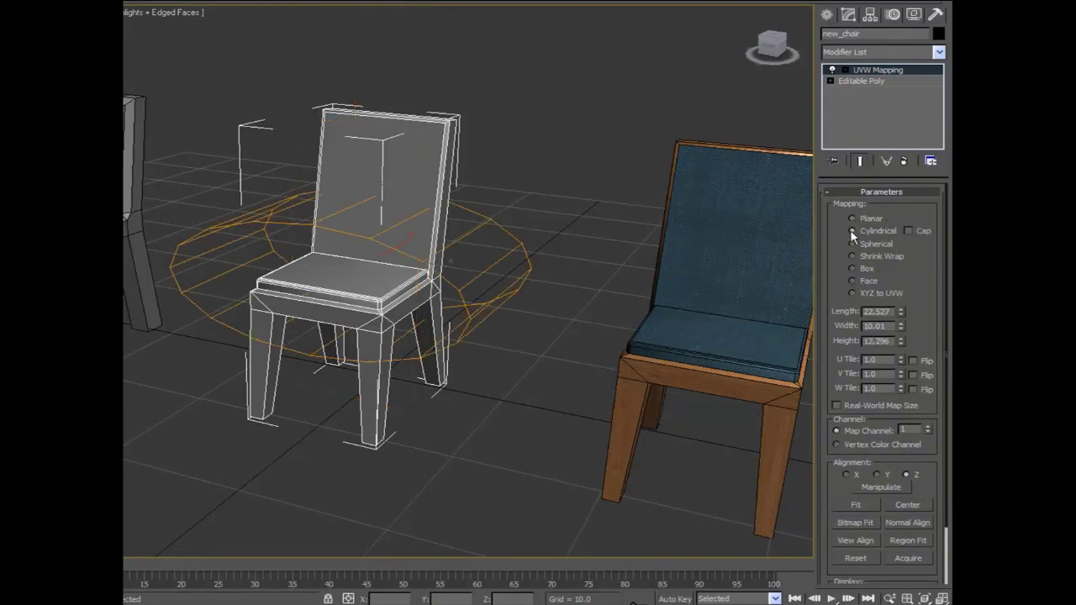
left_click(852, 243)
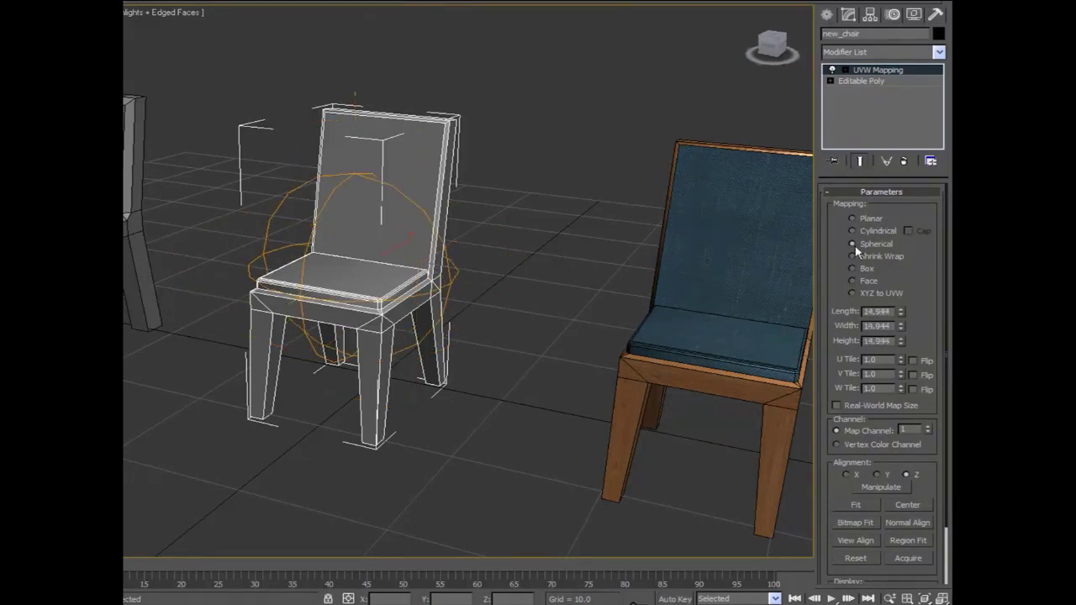
left_click(852, 256)
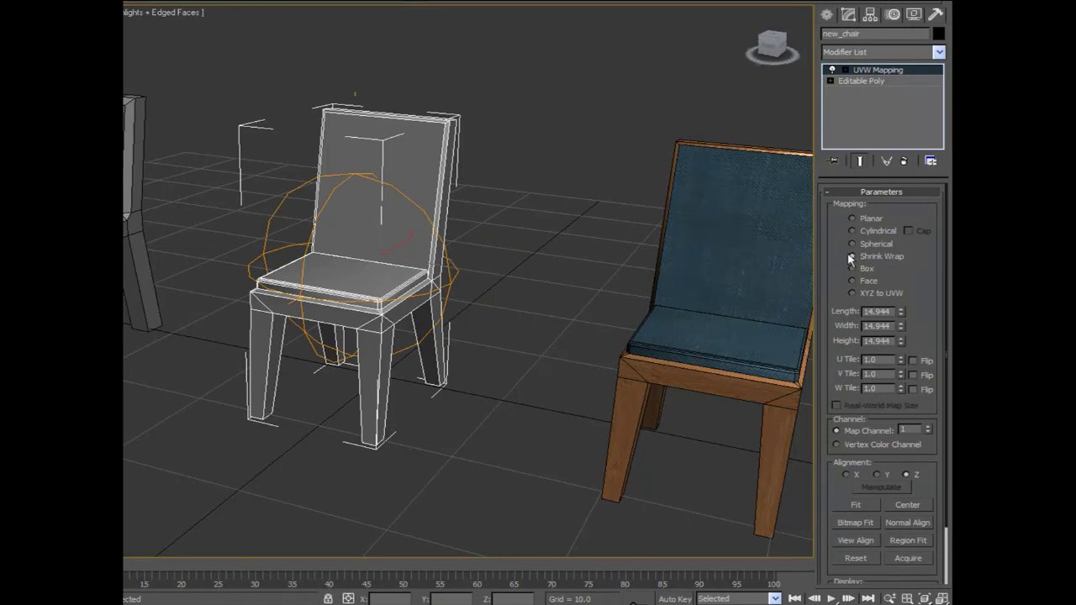
left_click(853, 269)
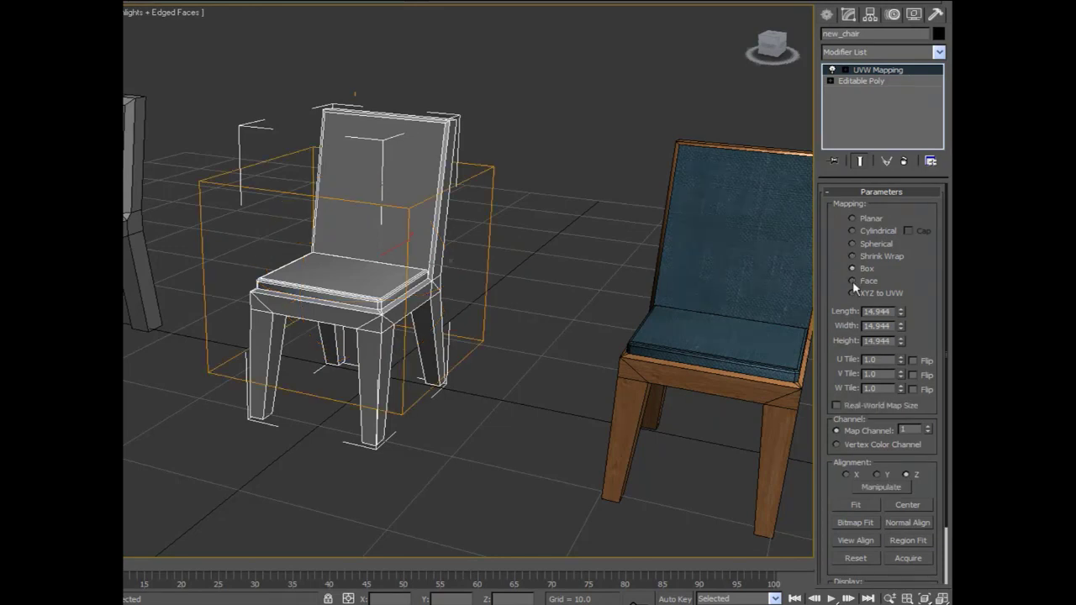
left_click(853, 281)
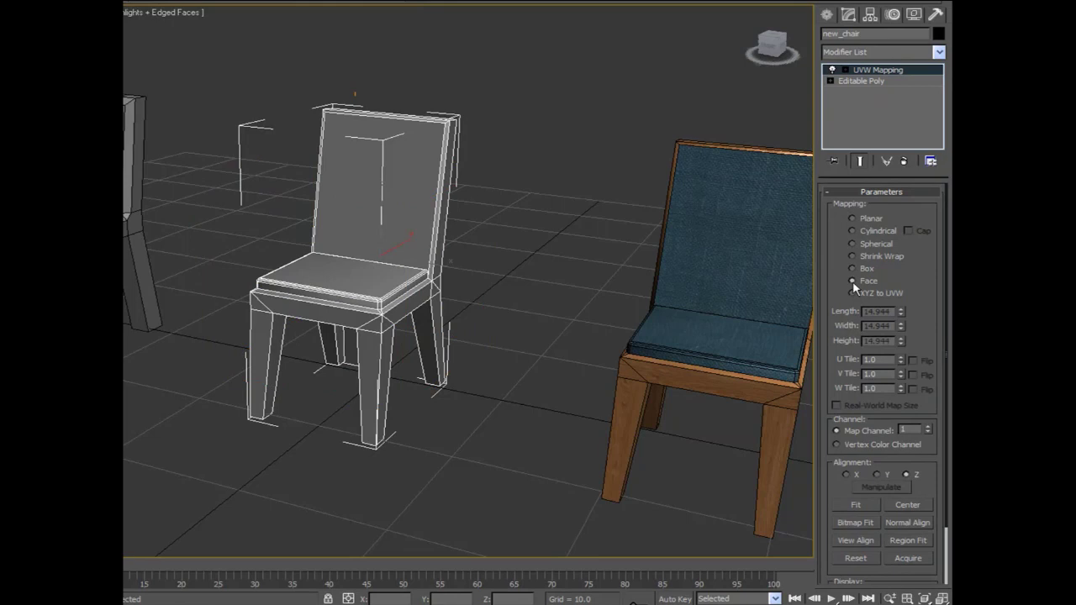
Set the chair's mapping type to Box and size its gizmo to length 17.485, width 15.392 and height 24.06
scroll(942, 288, "down", 3)
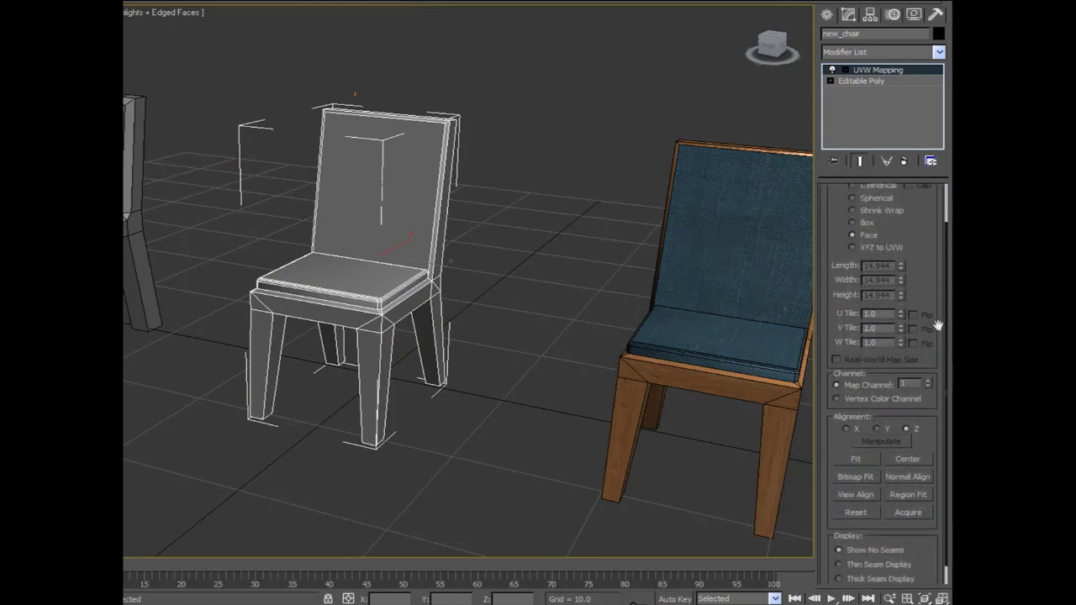
left_click(861, 224)
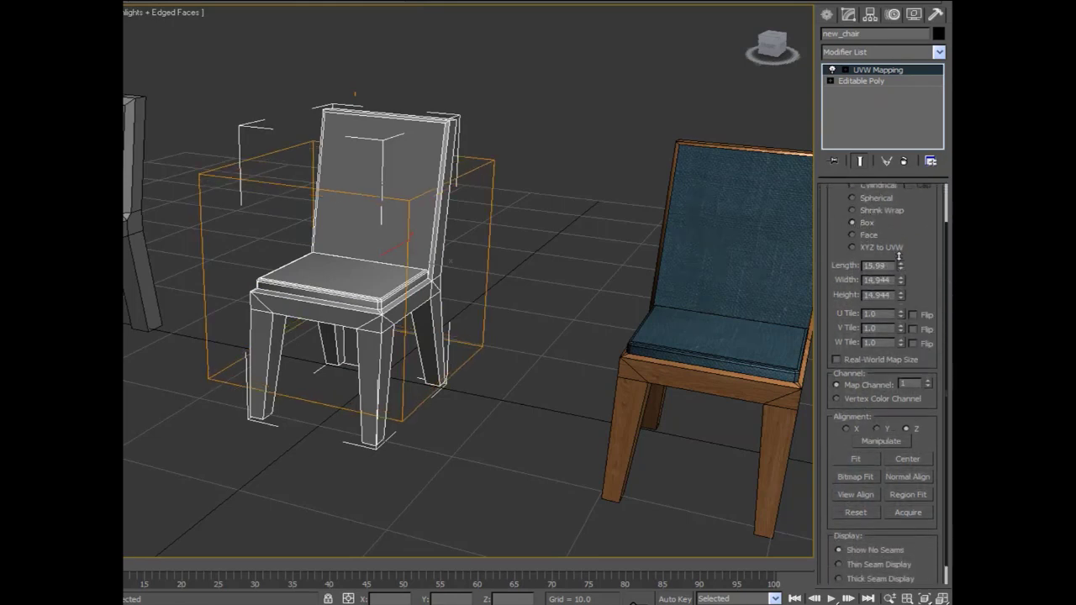
left_click_drag(899, 257, 886, 290)
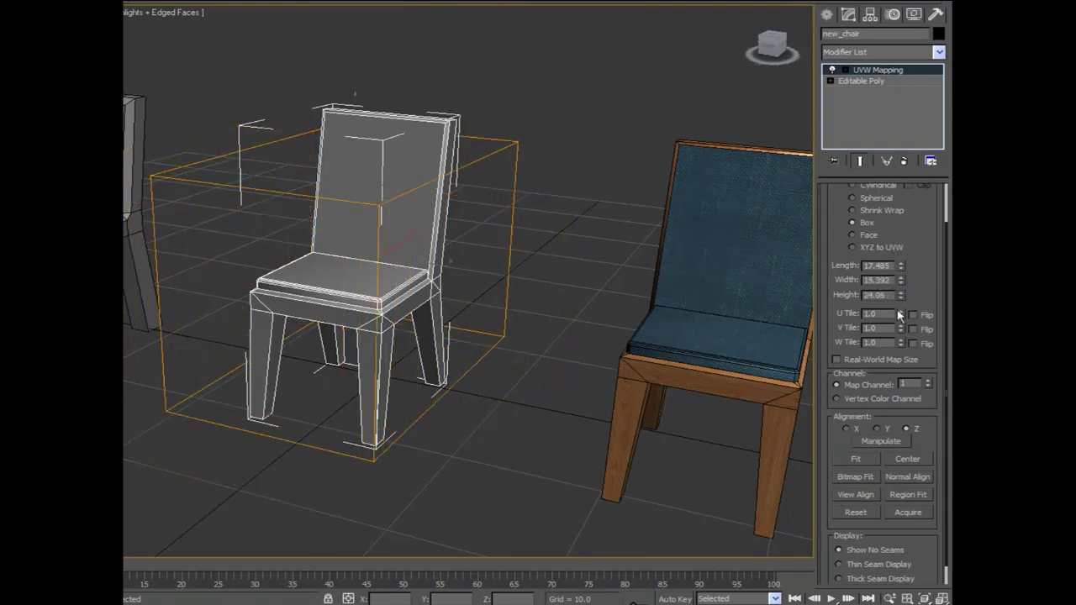
Try changing the U tiling of the box mapping and set it back to 1.0
mouse_move(901, 305)
left_mouse_down()
mouse_move(898, 323)
mouse_move(893, 314)
left_mouse_up()
type("1")
key("Return")
left_click(880, 314)
Try the X and Y alignments of the box mapping gizmo and return it to Z
scroll(949, 313, "down", 2)
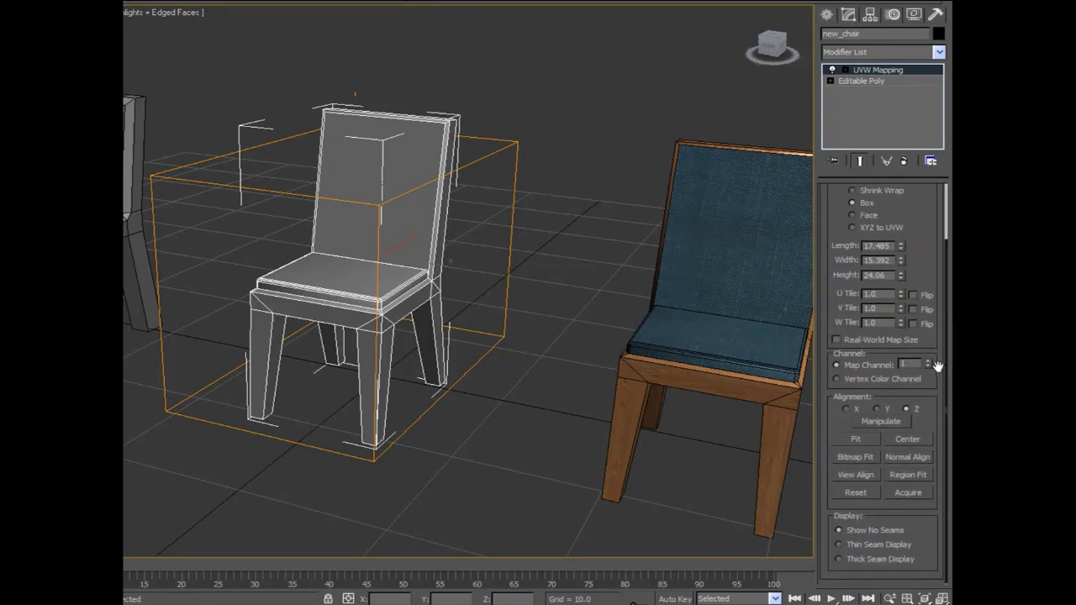
left_click(846, 408)
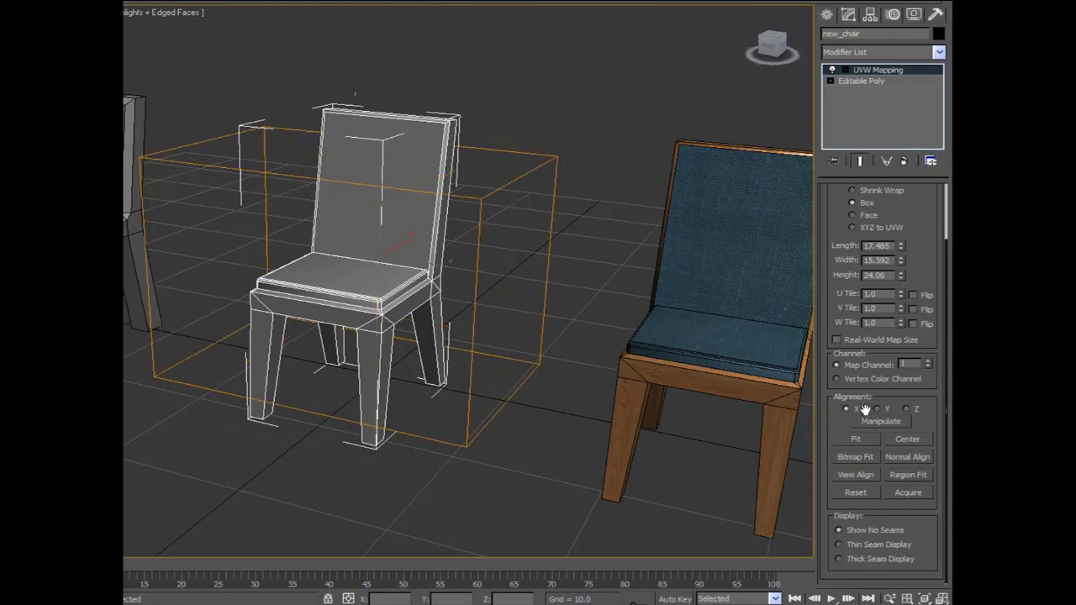
left_click(878, 409)
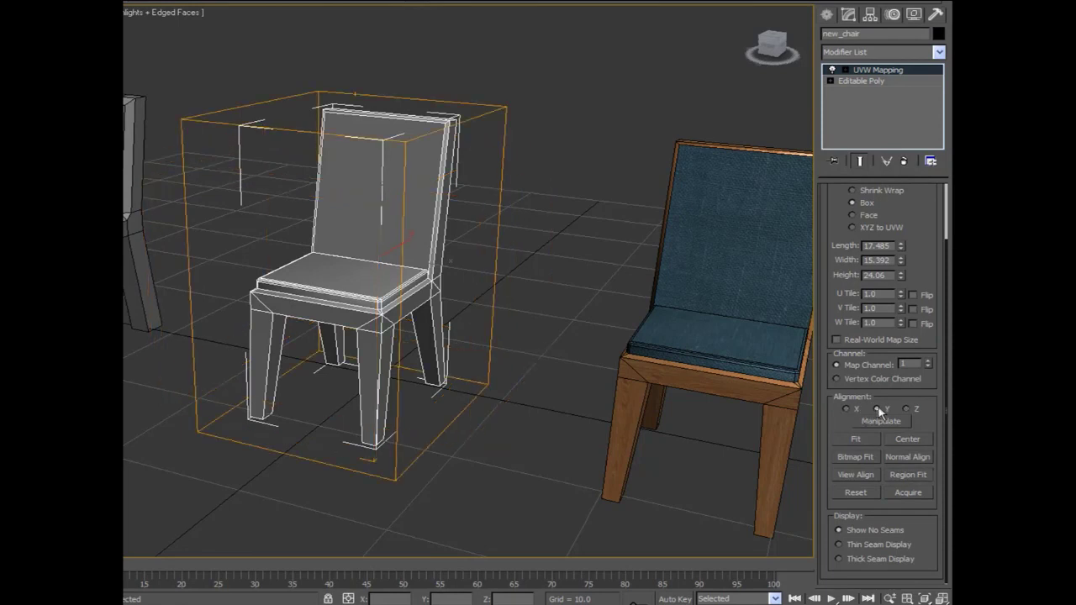
left_click(905, 409)
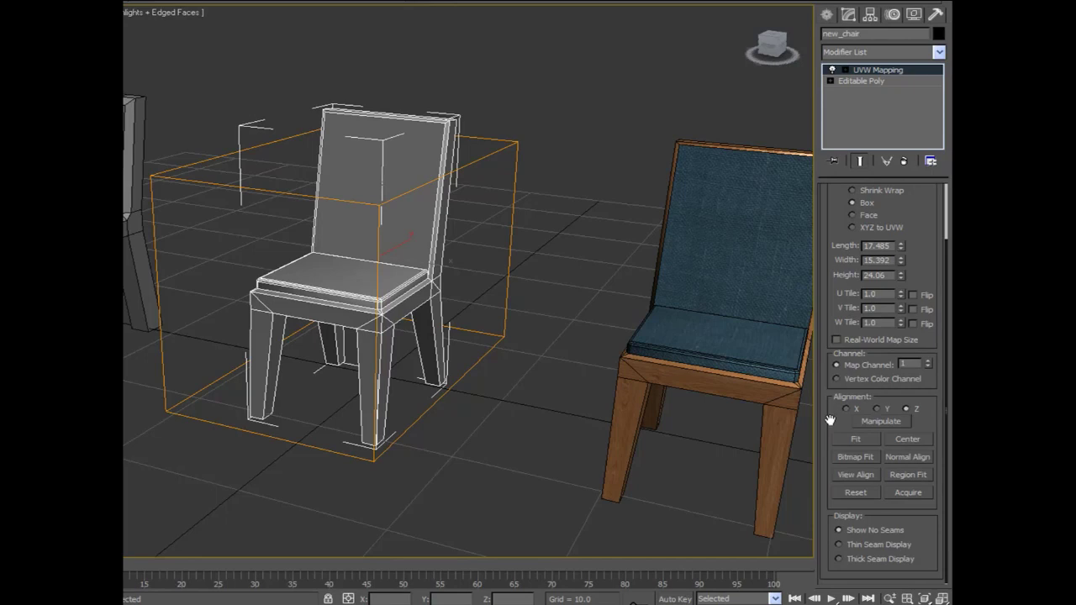
Resize the box mapping gizmo with Manipulate, and fit and center it on the chair
left_click(879, 420)
mouse_move(260, 318)
left_mouse_down()
mouse_move(257, 298)
mouse_move(267, 304)
mouse_move(185, 391)
mouse_move(270, 303)
left_mouse_up()
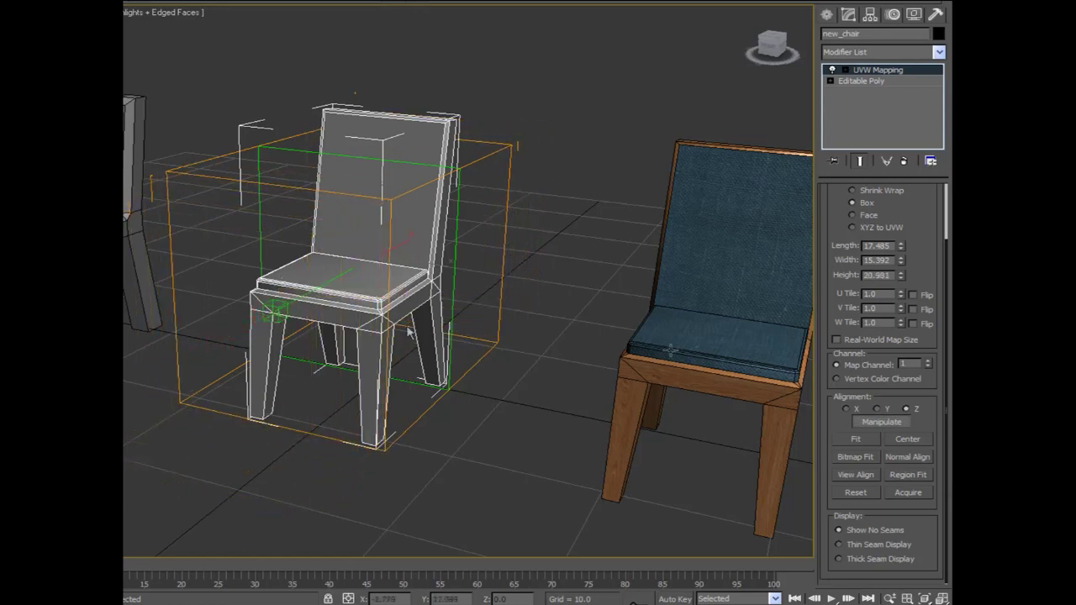
left_click(848, 440)
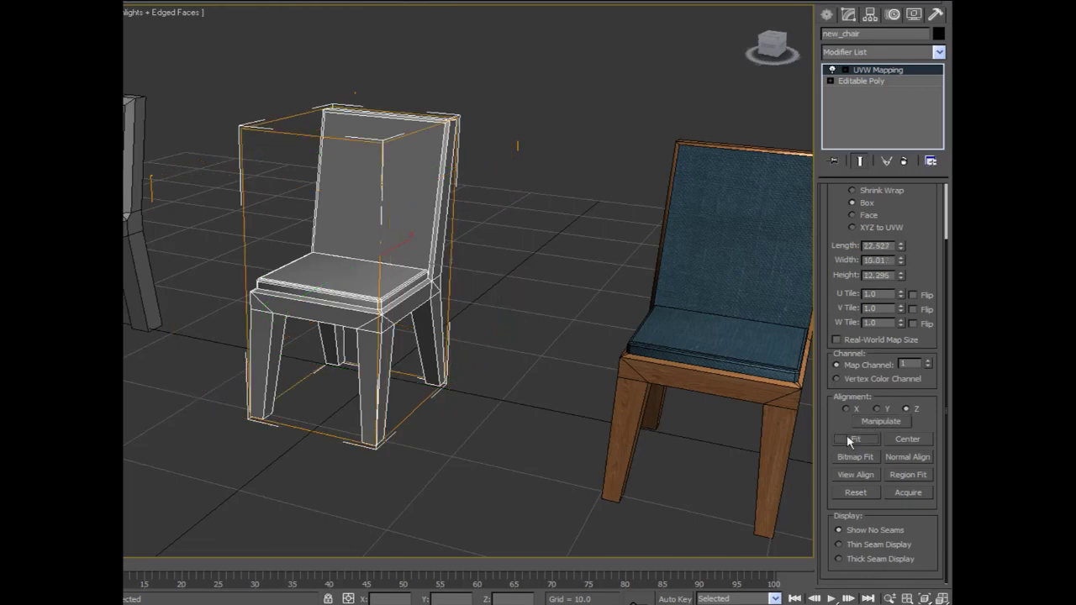
left_click(920, 439)
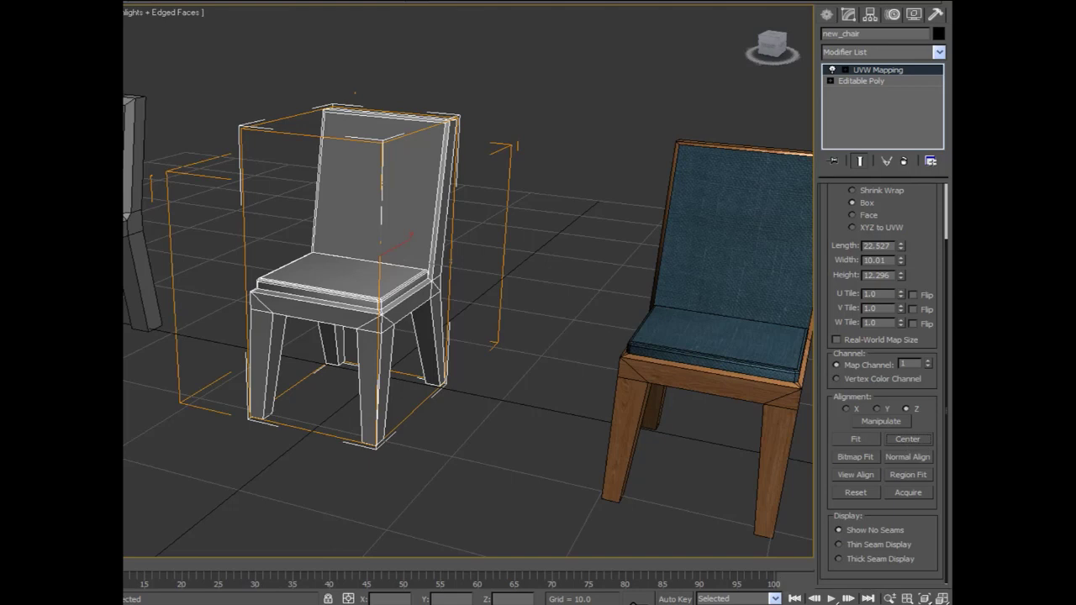
middle_click_drag(492, 394, 513, 405, "alt")
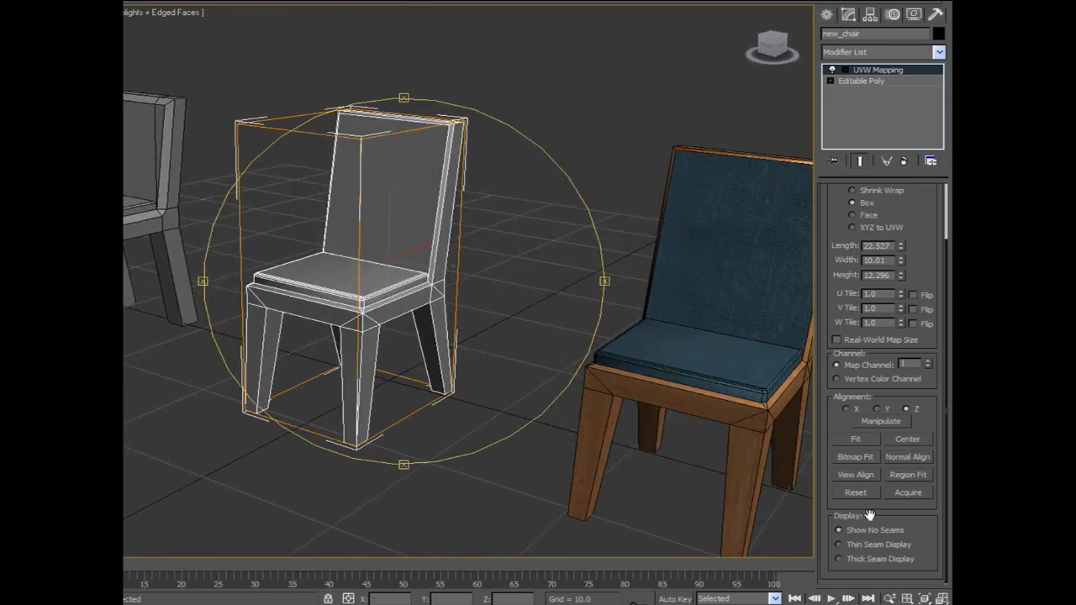
Open and cancel Bitmap Fit, and try aligning the box mapping gizmo to the chair's surface with Normal Align
left_click(854, 459)
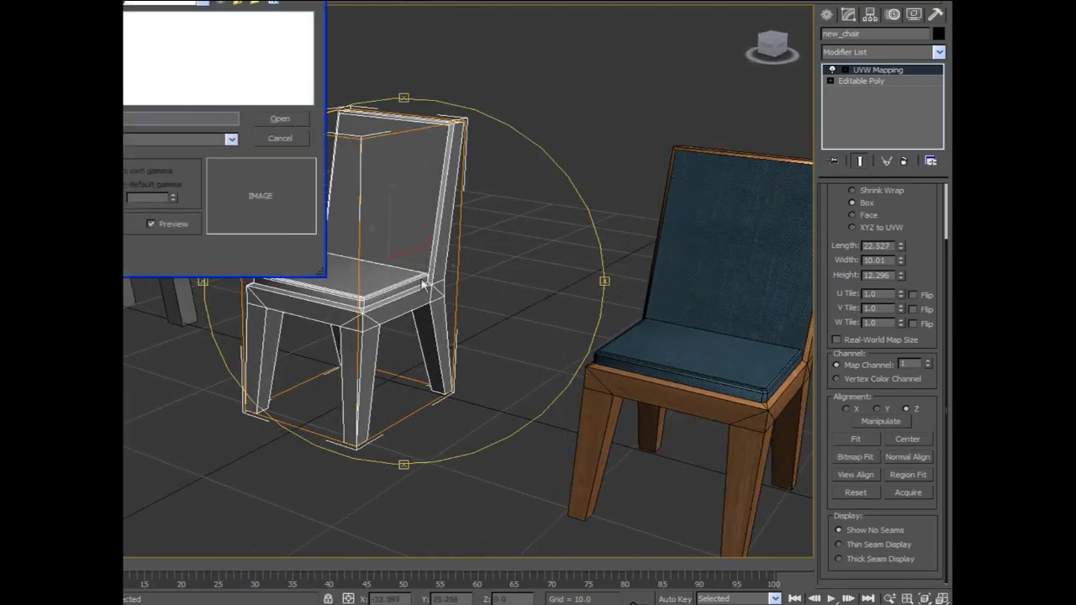
left_click(298, 137)
middle_click_drag(362, 252, 471, 260, "alt")
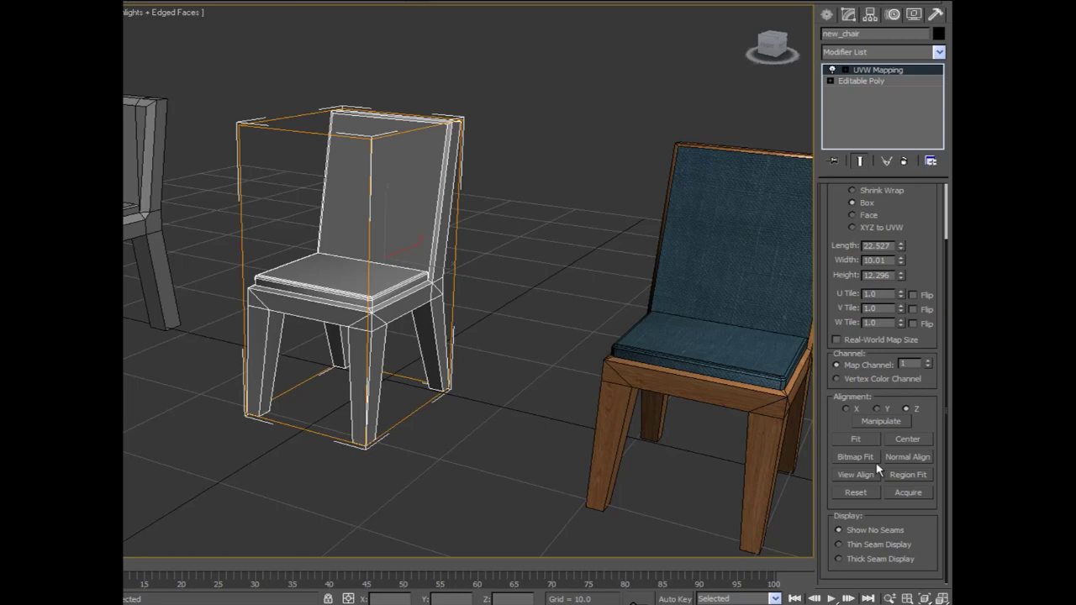
left_click(913, 460)
left_click_drag(385, 301, 386, 244)
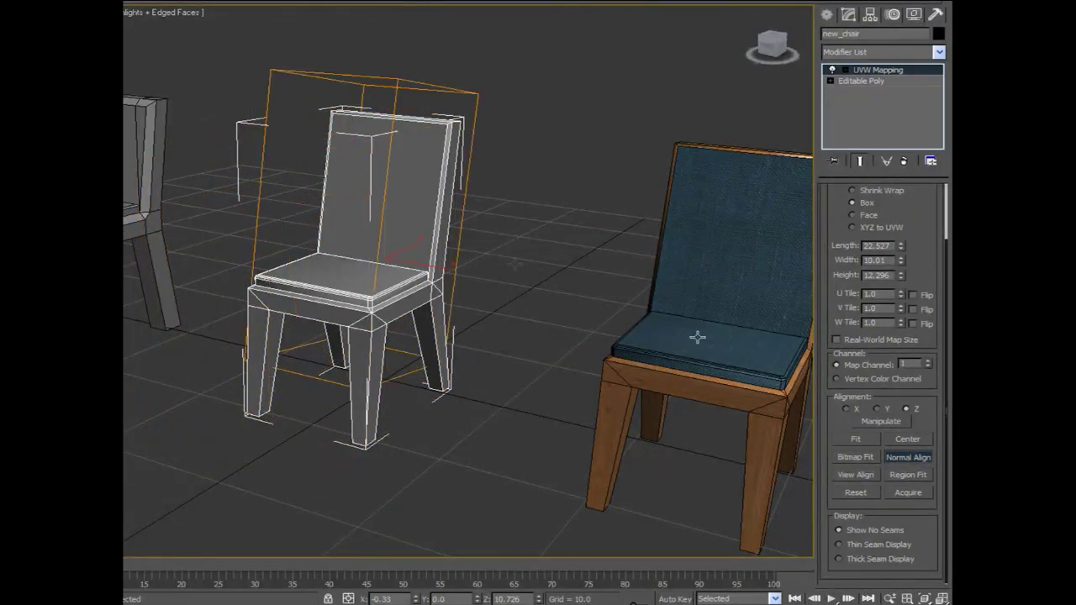
Try aligning the box mapping gizmo to the current view with View Align from two viewing angles
left_click(857, 475)
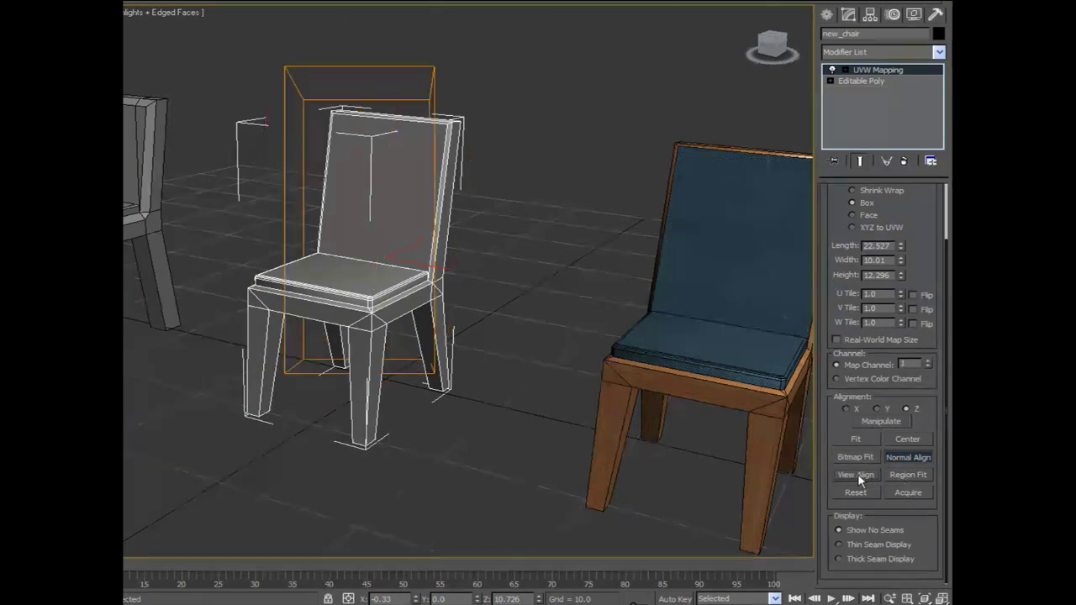
left_click(925, 602)
left_click_drag(386, 368, 504, 367)
left_click(855, 475)
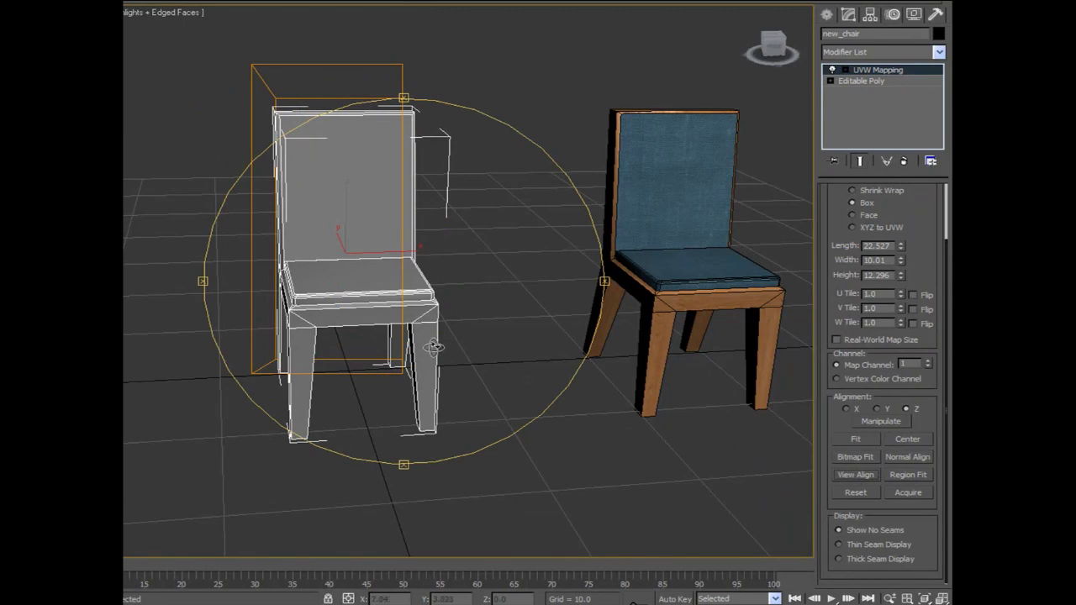
middle_click_drag(505, 353, 397, 353, "alt")
Try resizing the box mapping gizmo to freehand regions around the chair with Region Fit, and reset it
left_click(908, 474)
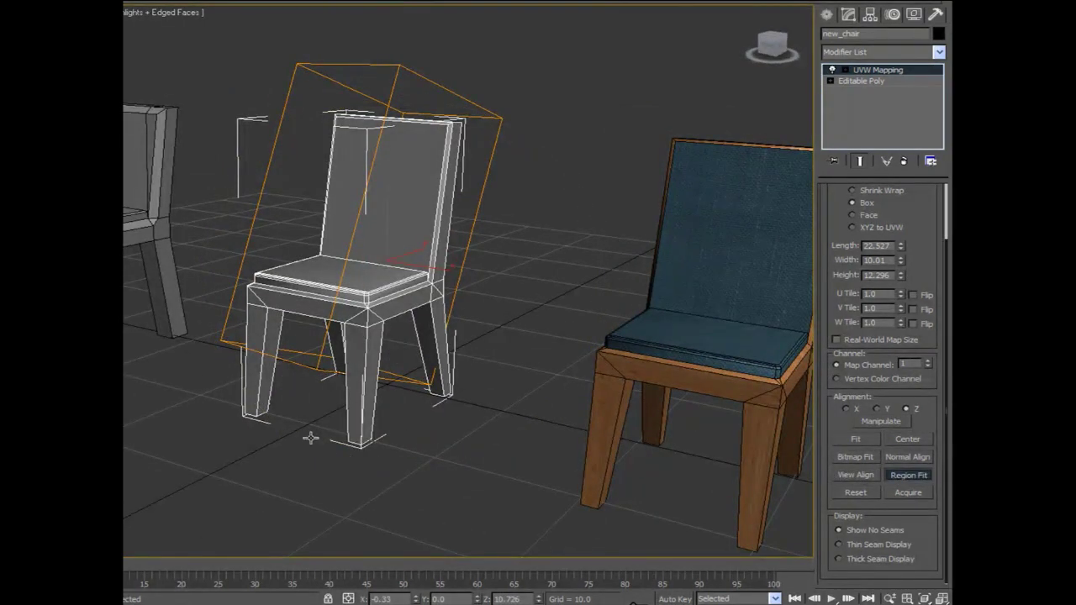
left_click_drag(310, 437, 513, 198)
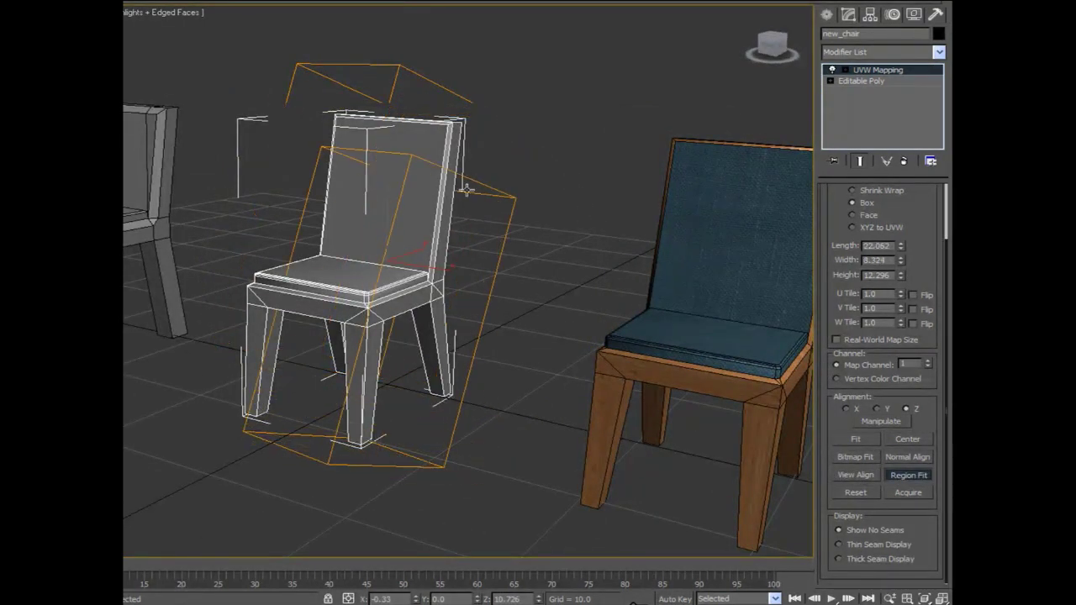
left_click_drag(555, 290, 599, 307)
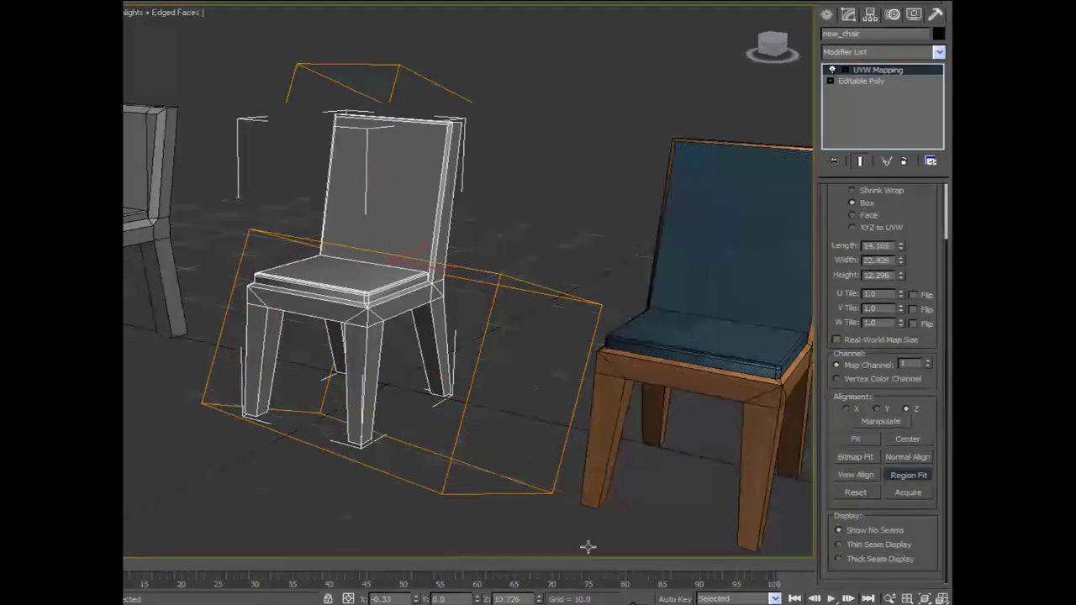
left_click(859, 493)
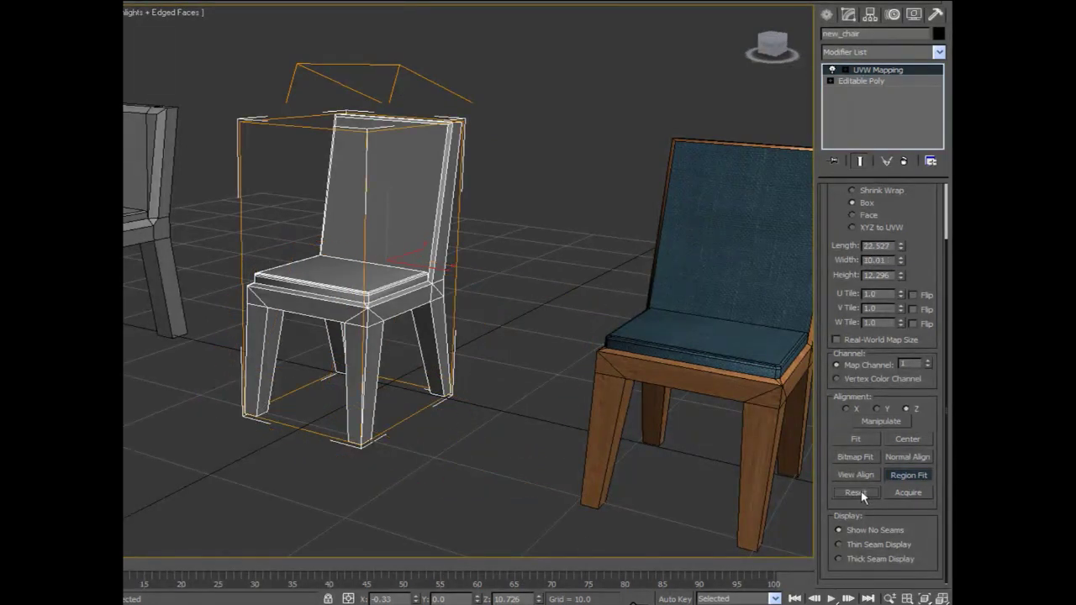
Examine the reset box gizmo around the chair and the remaining UVW Mapping parameters, and clear the selection
key("ctrl+r")
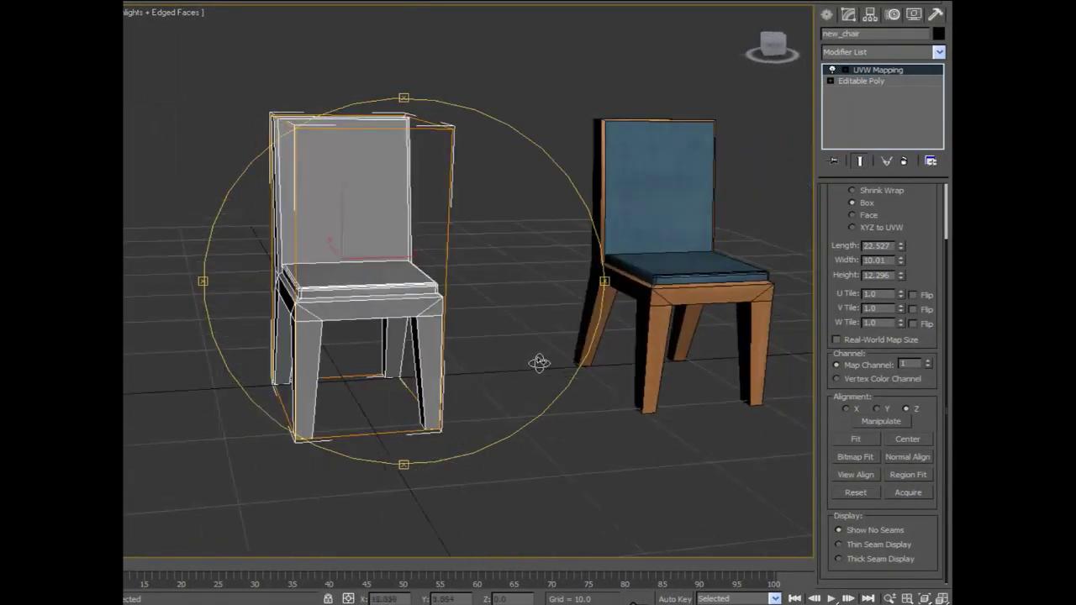
right_click(539, 363)
left_click(530, 362)
left_click(413, 312)
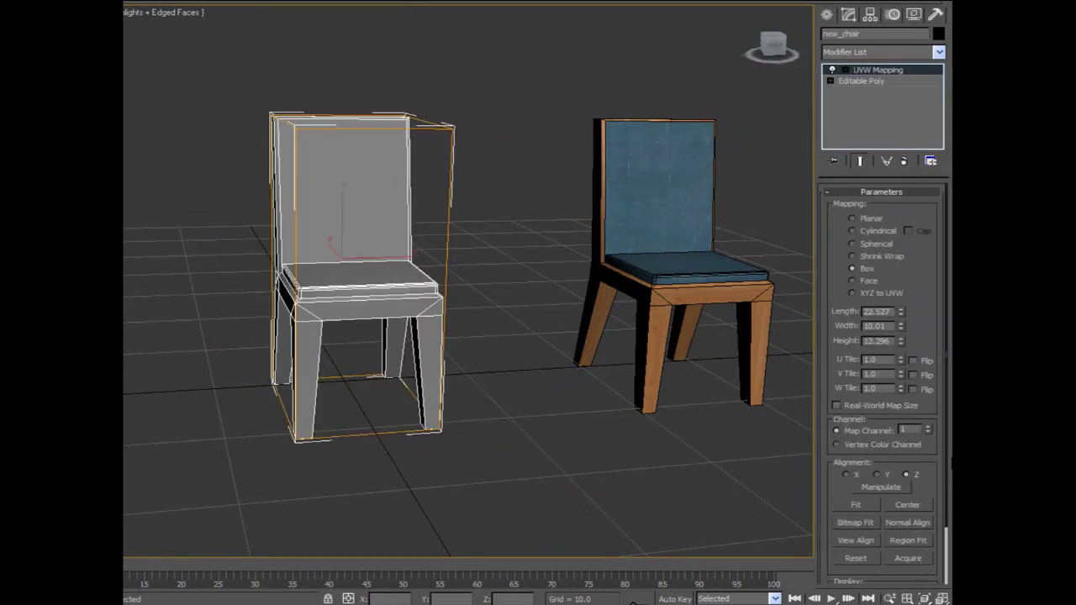
scroll(948, 463, "down", 3)
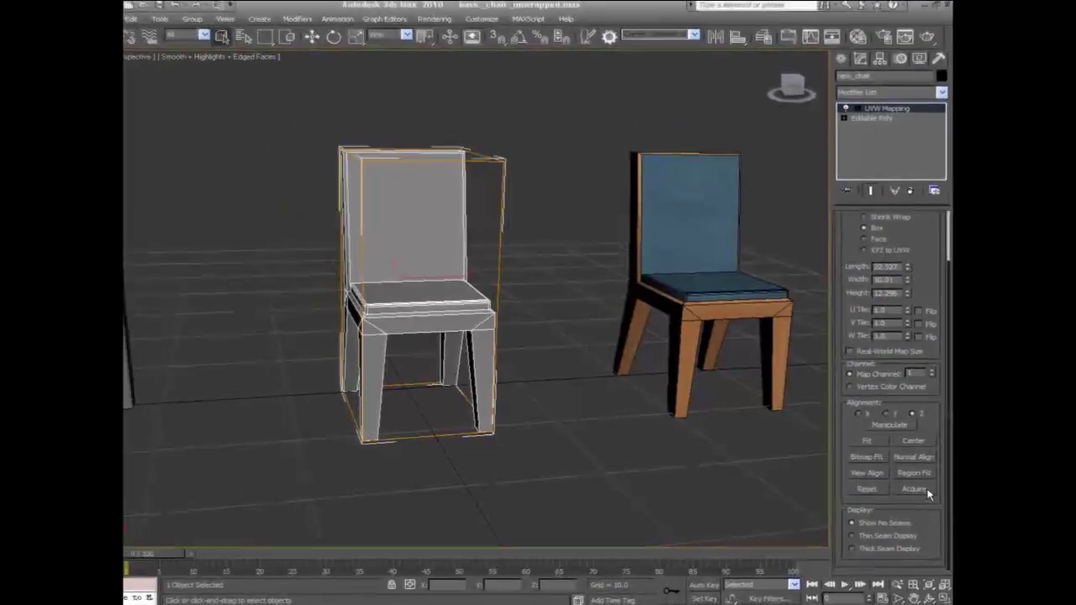
left_click(930, 597)
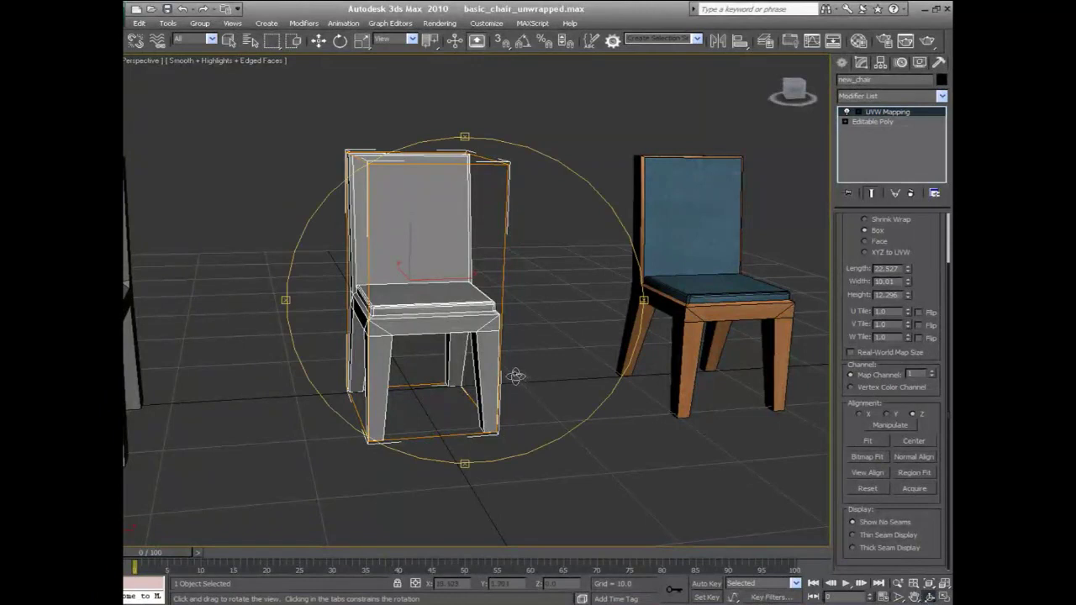
left_click_drag(516, 376, 575, 368)
right_click(680, 436)
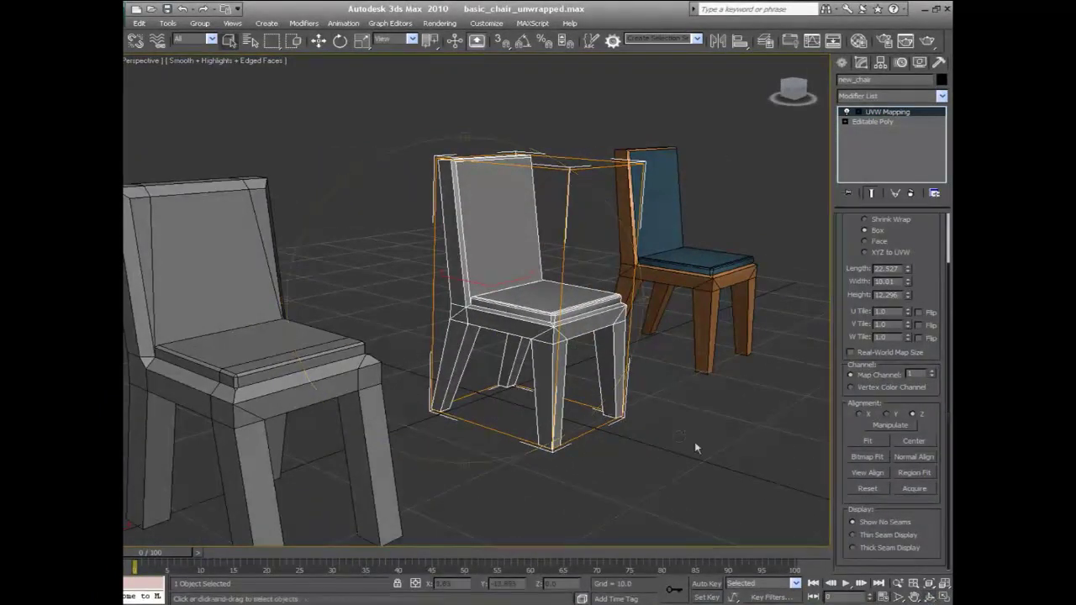
left_click(697, 446)
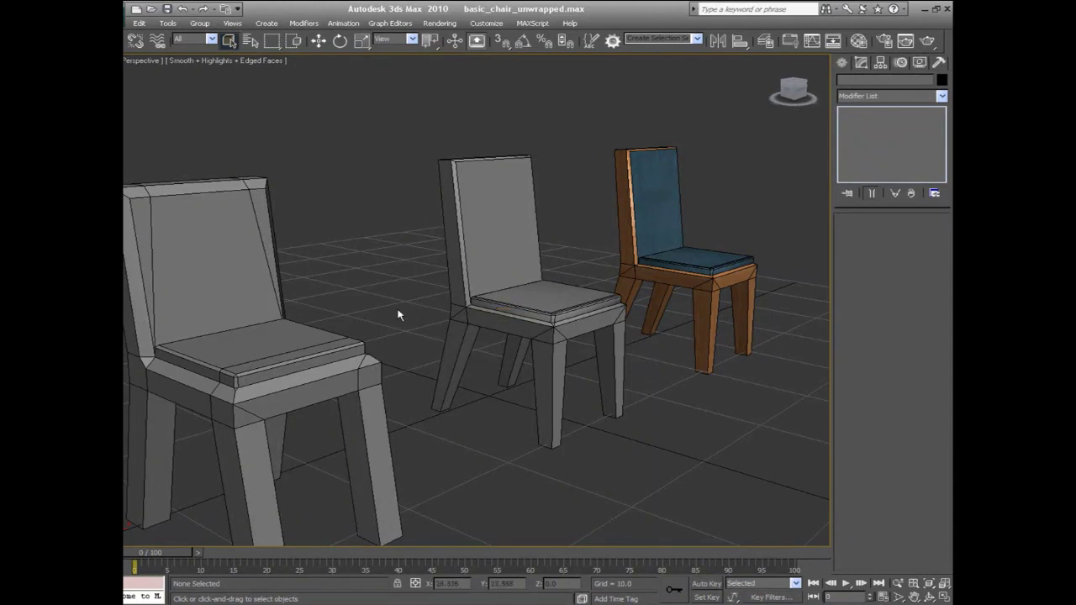
Remove the UVW Mapping modifier from new_chair and add an Unwrap UVW modifier
left_click(468, 297)
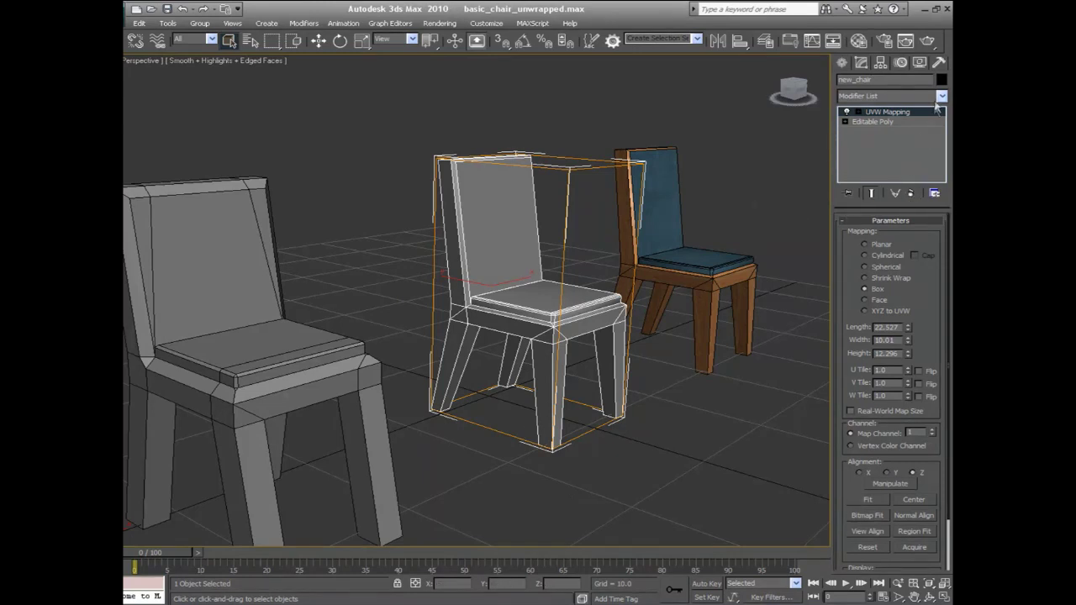
left_click(913, 195)
left_click(942, 95)
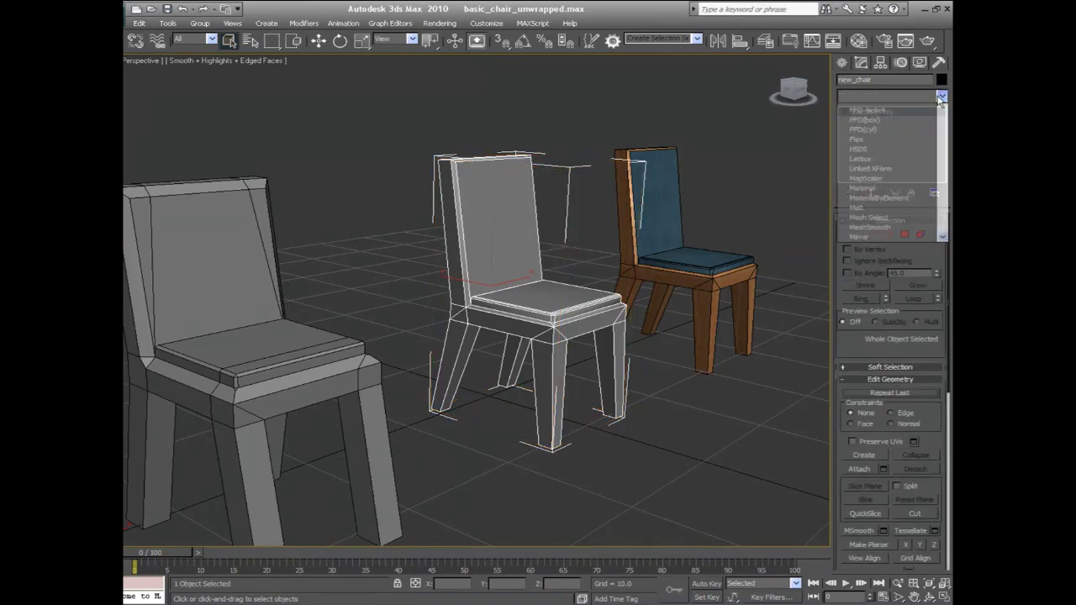
left_click_drag(942, 137, 939, 396)
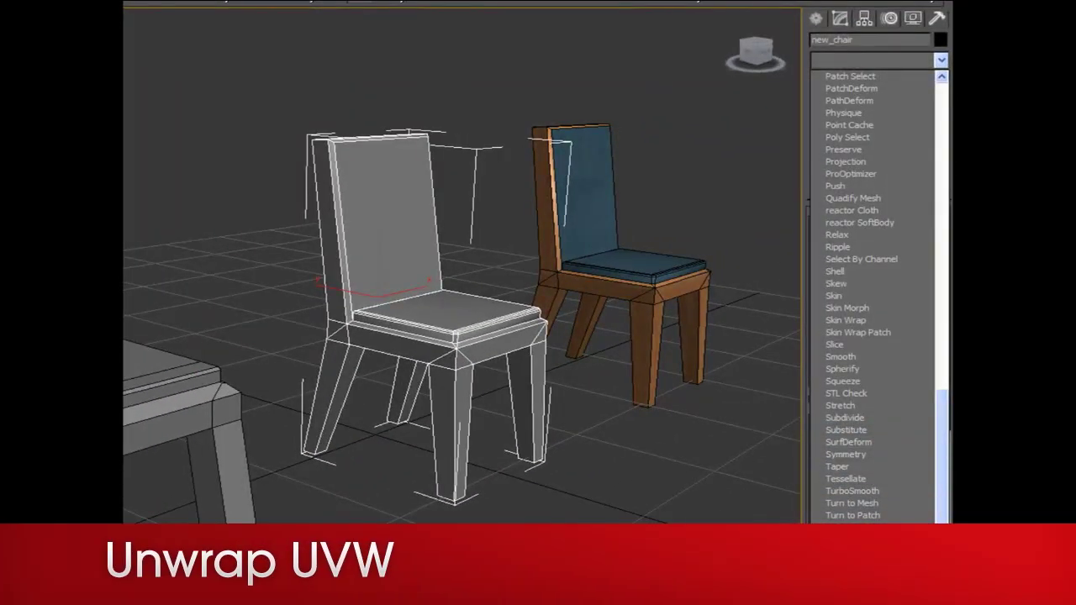
left_click(853, 552)
Look through the Vertex, Edge and Face sub-object levels of the Unwrap UVW modifier
left_click(835, 79)
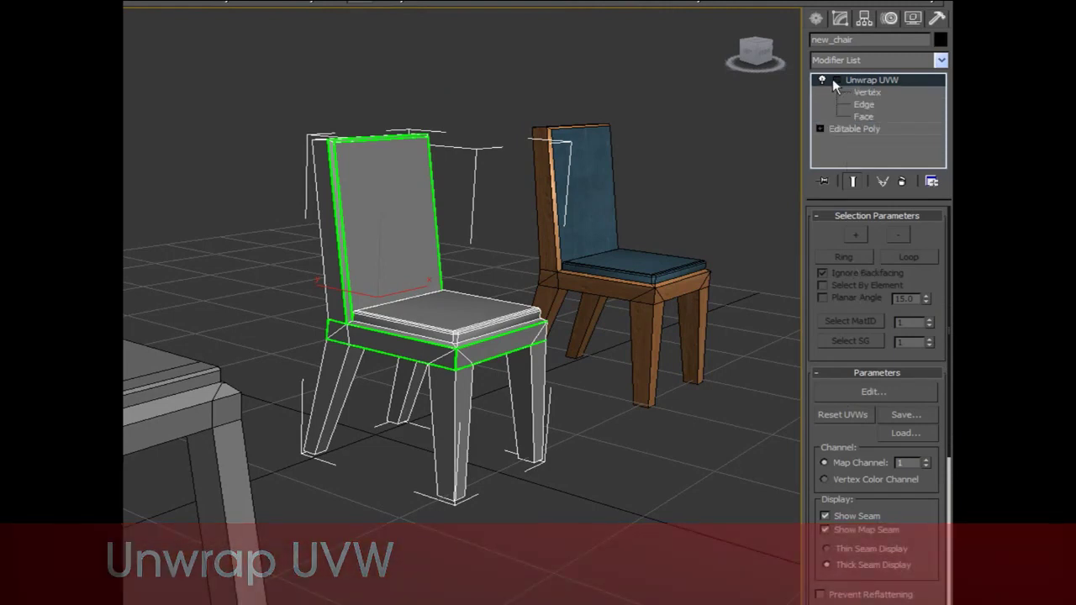
left_click(890, 93)
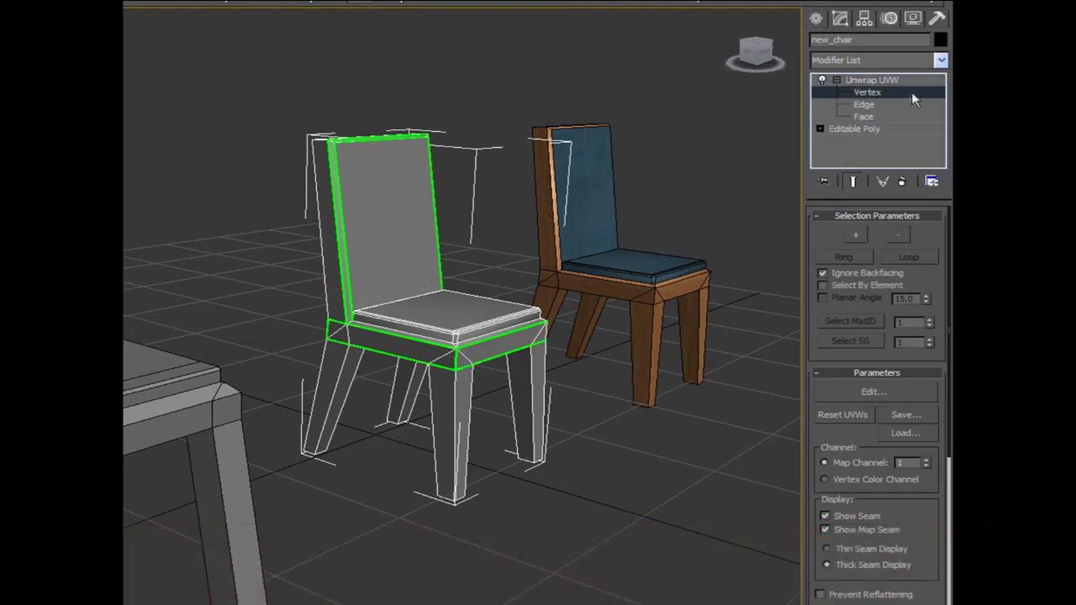
left_click(906, 108)
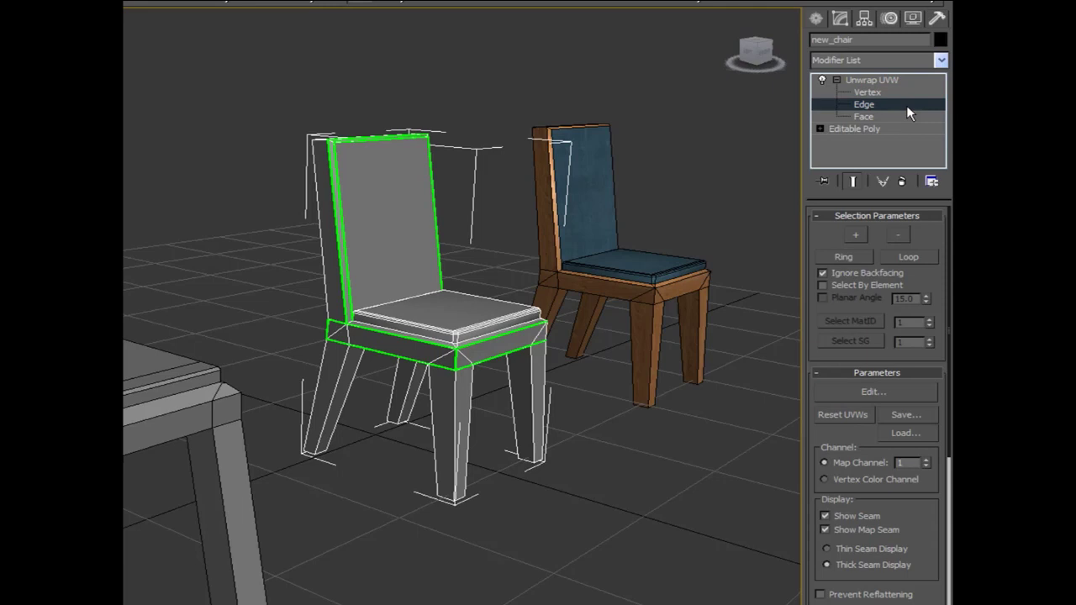
left_click(907, 118)
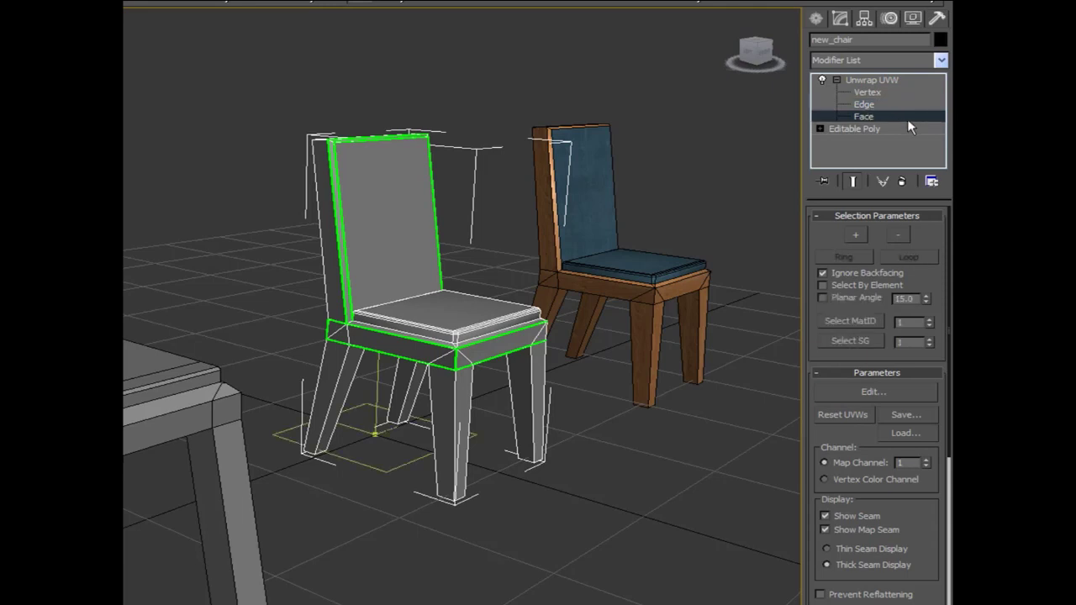
left_click(836, 80)
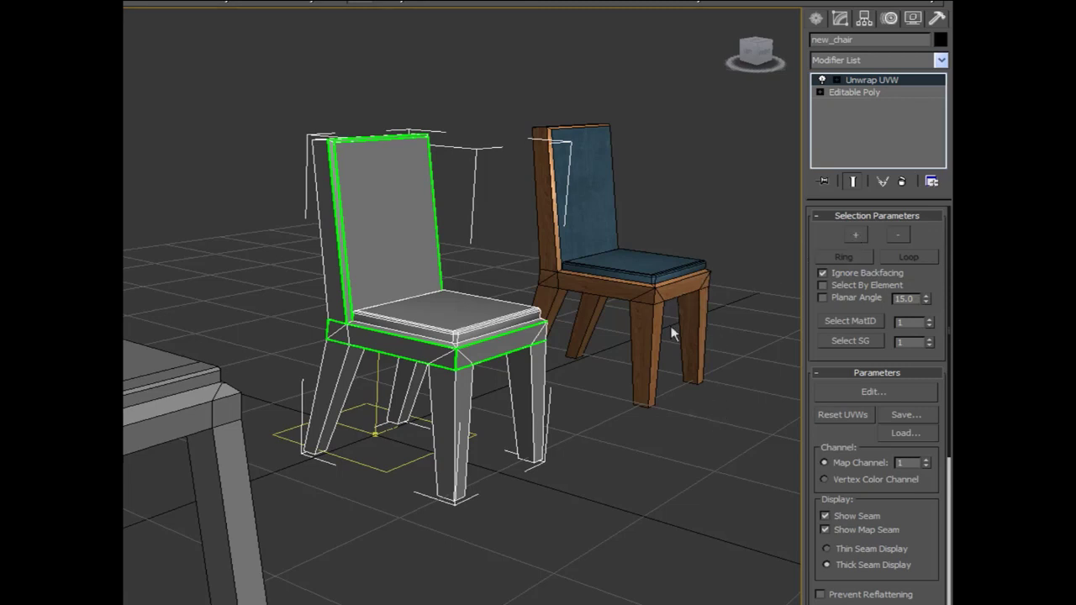
At Face level, select the side rail face below the seat and try growing and shrinking the selection
scroll(566, 456, "up", 3)
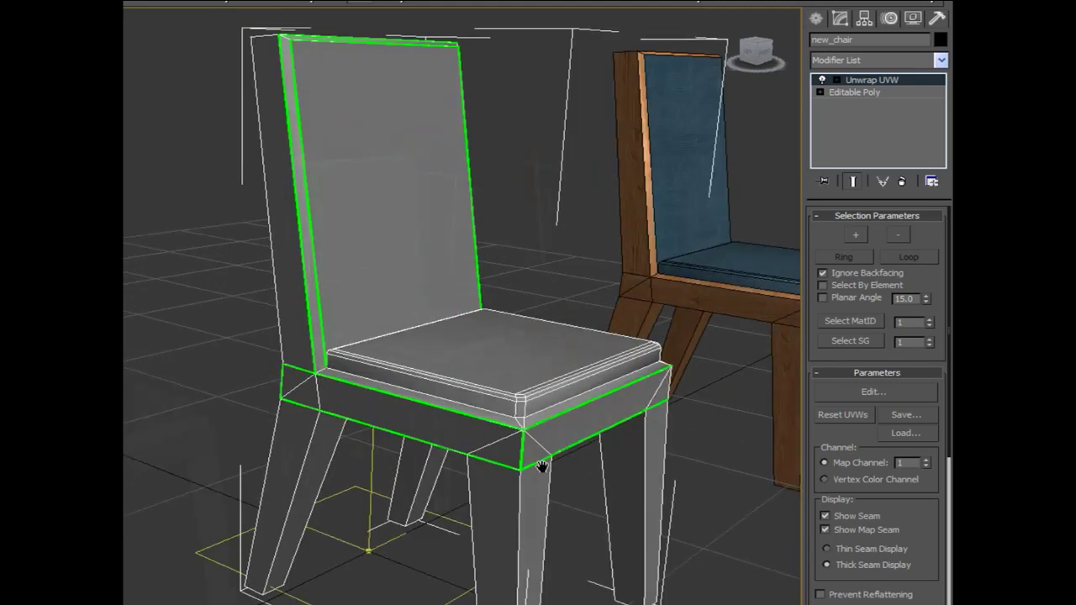
middle_click_drag(534, 461, 505, 426)
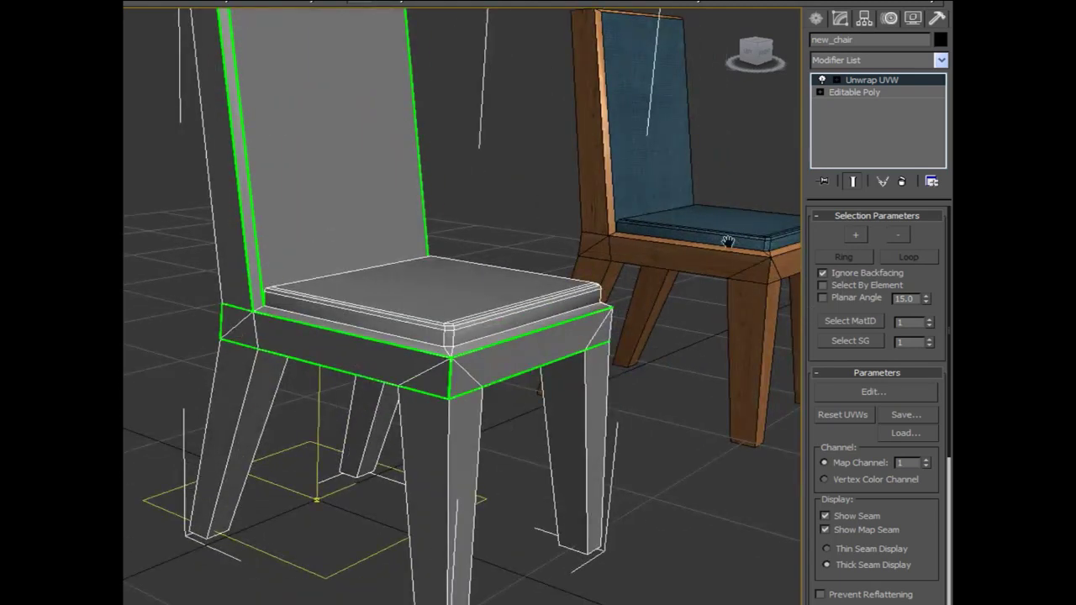
left_click(835, 79)
left_click(863, 116)
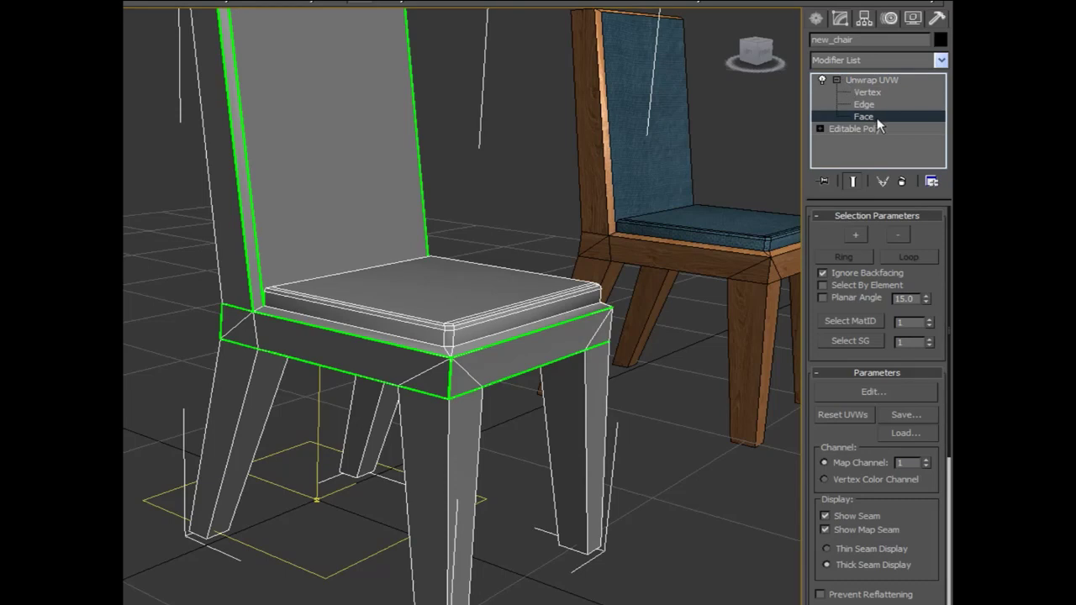
left_click(394, 360)
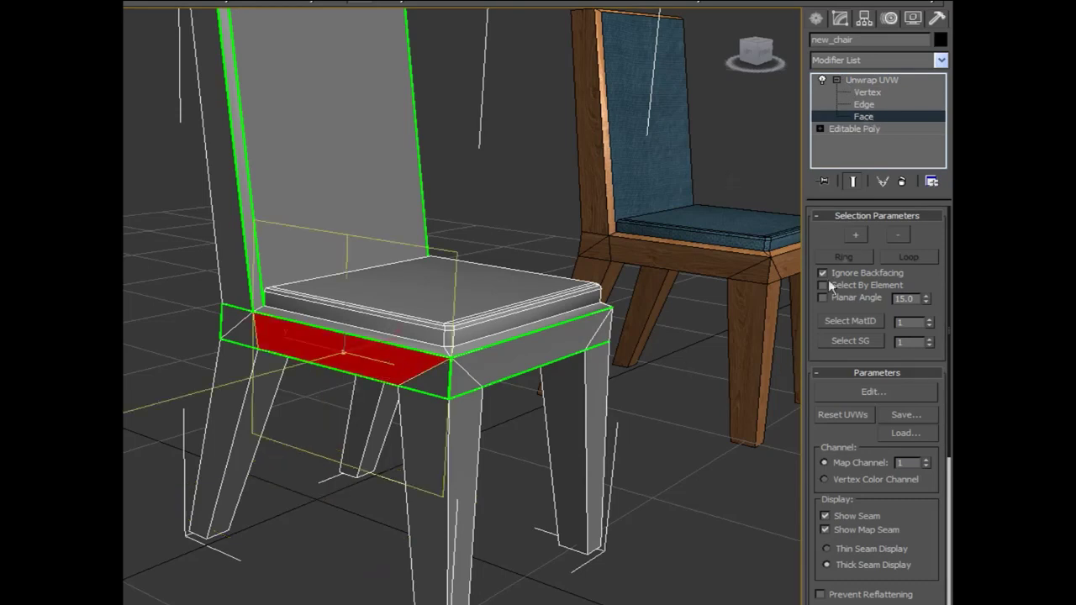
left_click(856, 234)
left_click(895, 237)
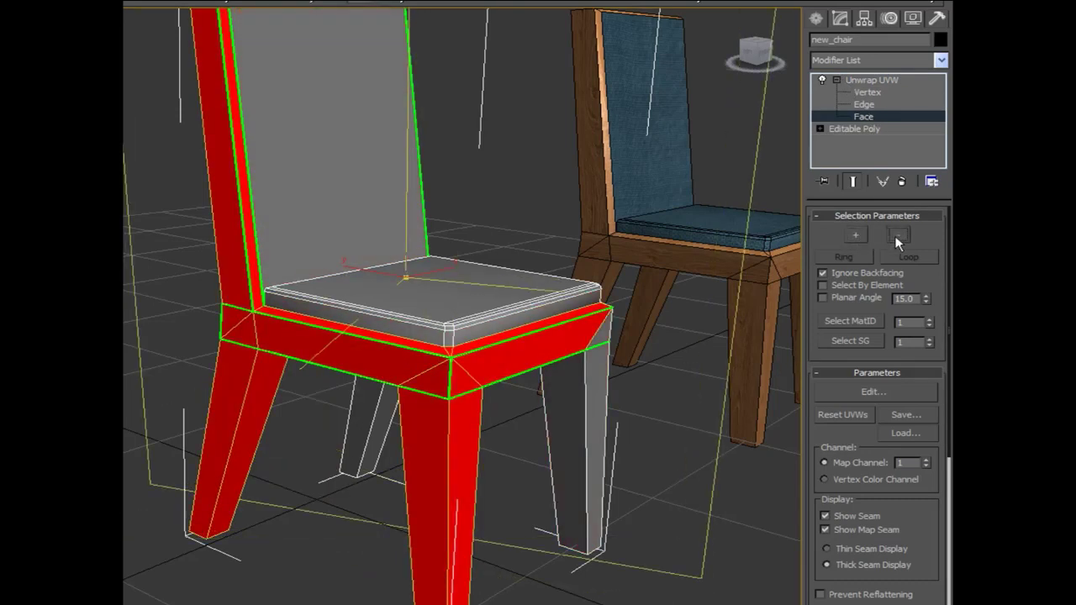
left_click(896, 237)
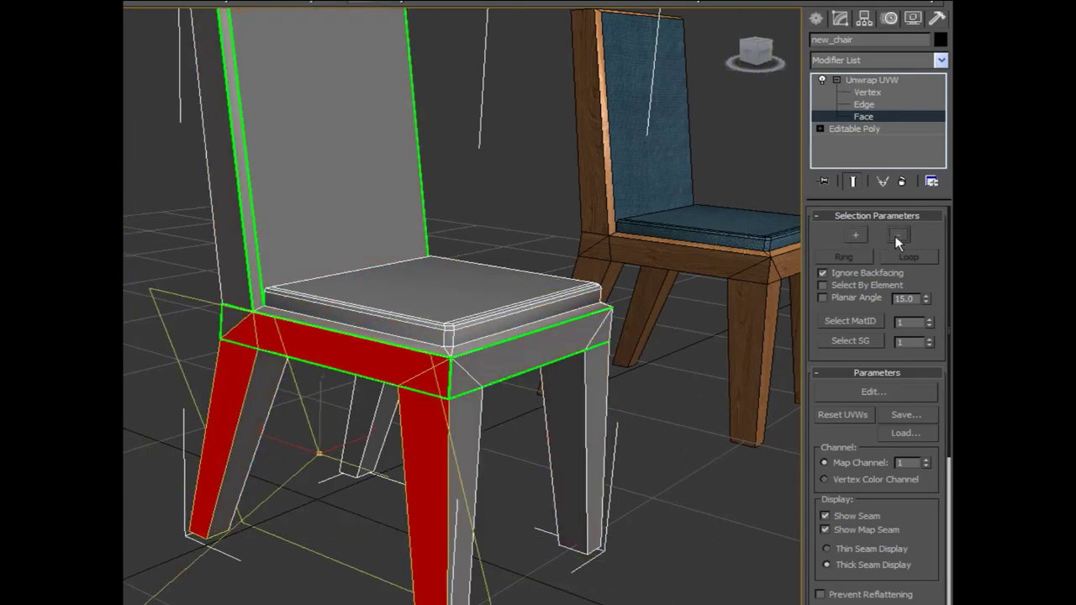
At Edge level, try a ring selection from the seat frame's corner edge and a loop around the cushion, and deselect
left_click(866, 104)
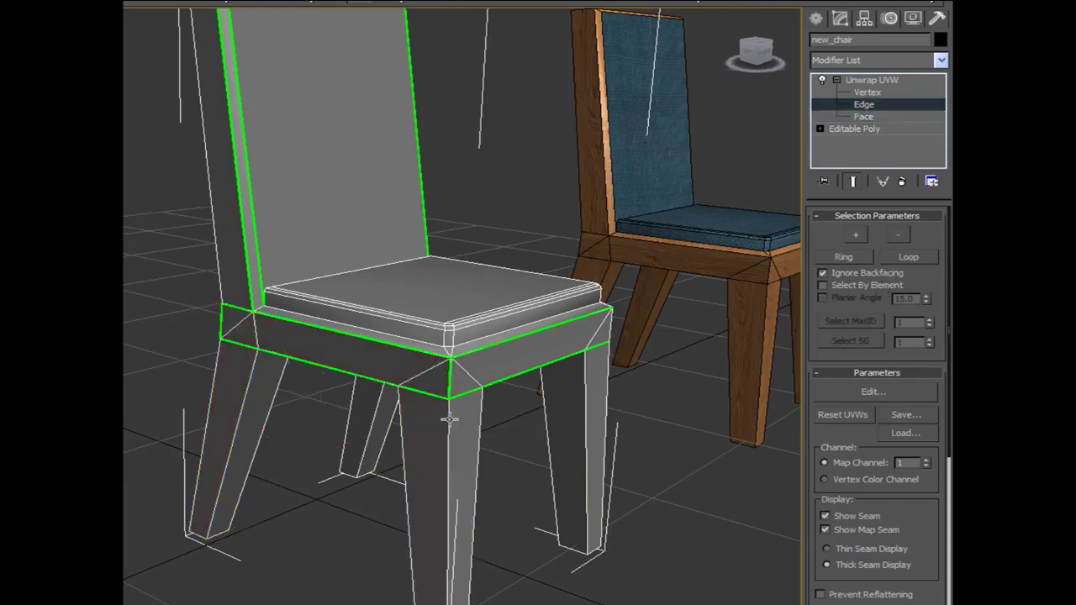
left_click(454, 377)
left_click(845, 256)
left_click(509, 314)
left_click(906, 257)
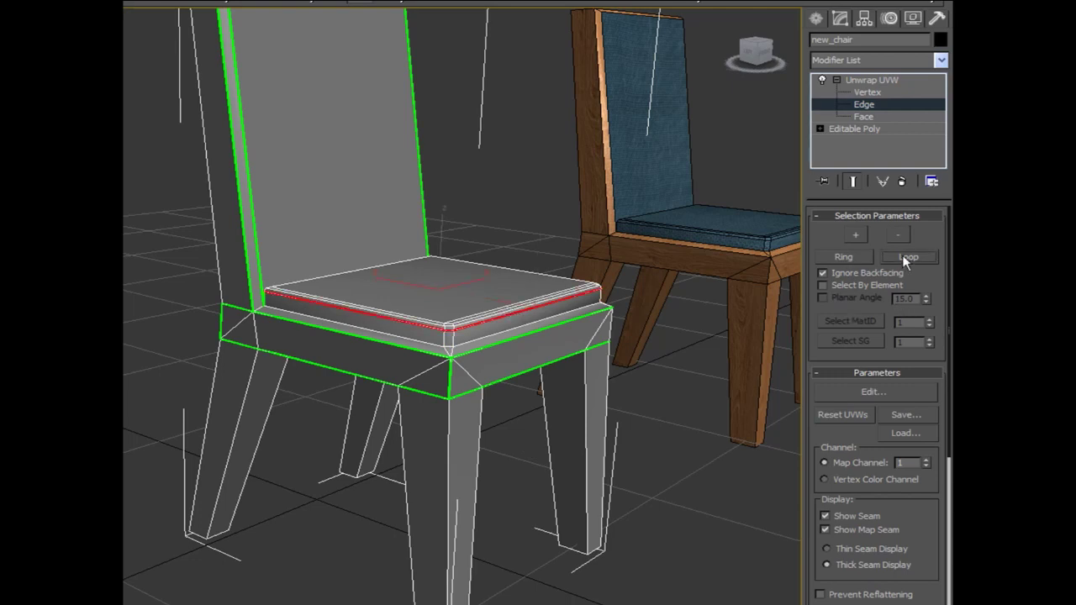
middle_click_drag(373, 354, 318, 310, "alt")
right_click(409, 375)
left_click(550, 493)
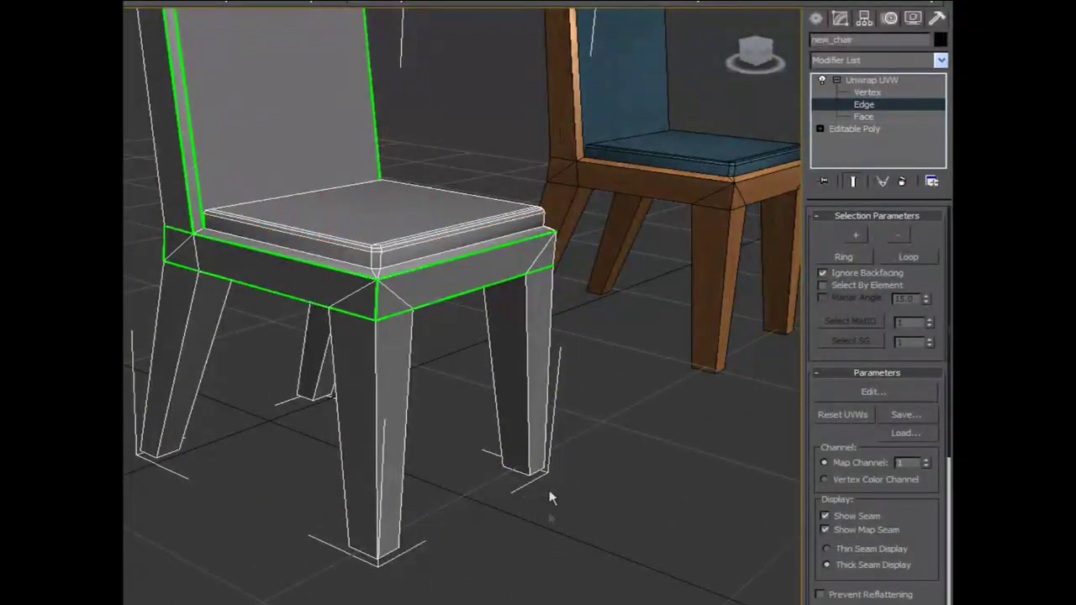
At Face level, region-select the front leg nearest the textured chair with Ignore Backfacing on, and inspect the selected faces
left_click(823, 274)
left_click(865, 116)
left_click_drag(469, 338, 590, 442)
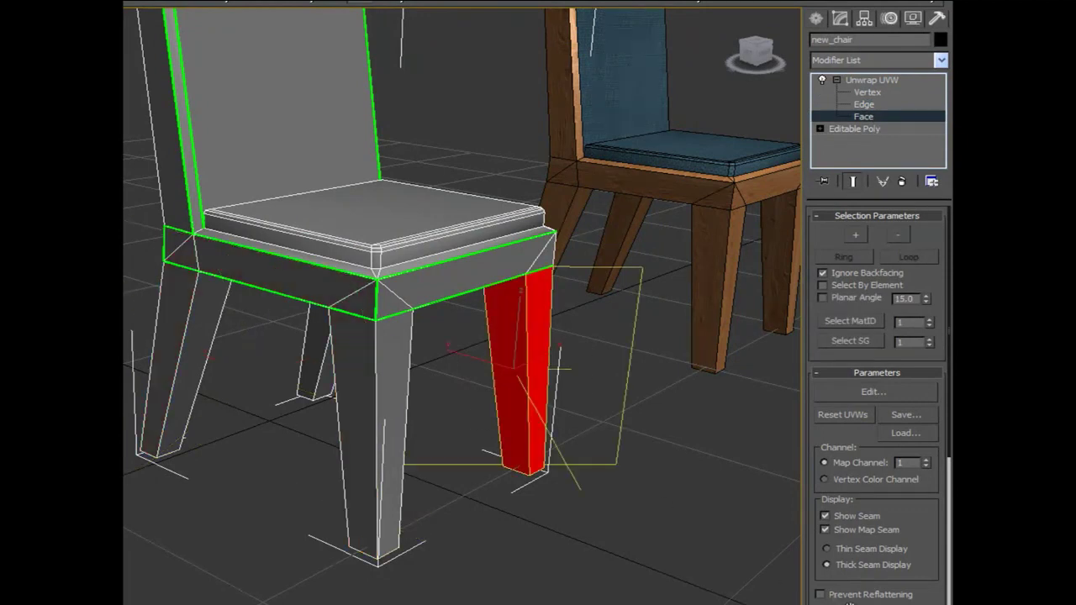
middle_click_drag(449, 360, 414, 360, "alt")
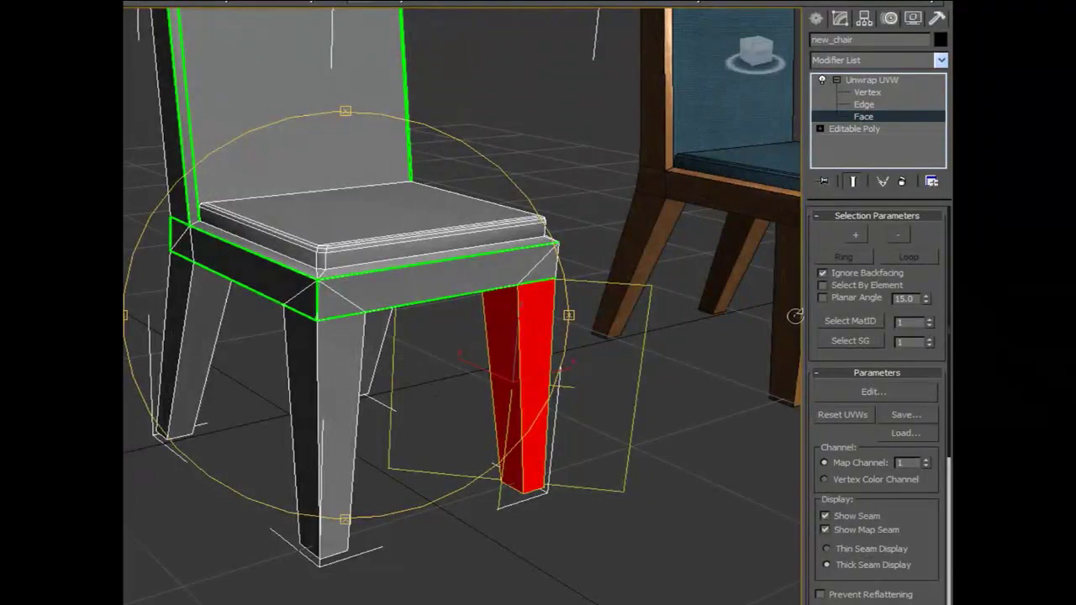
Turn off Ignore Backfacing and region-select all faces of the front leg nearest the textured chair, including the hidden ones
left_click(823, 274)
left_click(484, 412)
left_click_drag(482, 397, 612, 511)
middle_click_drag(471, 412, 418, 409, "alt")
scroll(417, 411, "down", 3)
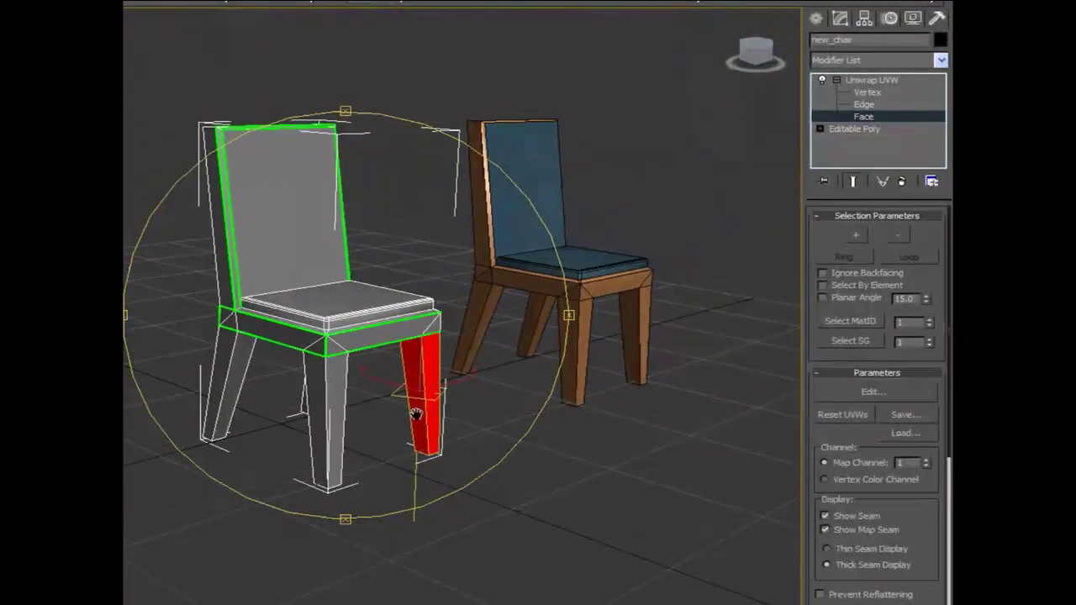
Clear the leg selection, try Select By Element from a leg face, and turn the option off with nothing selected
left_click(647, 470)
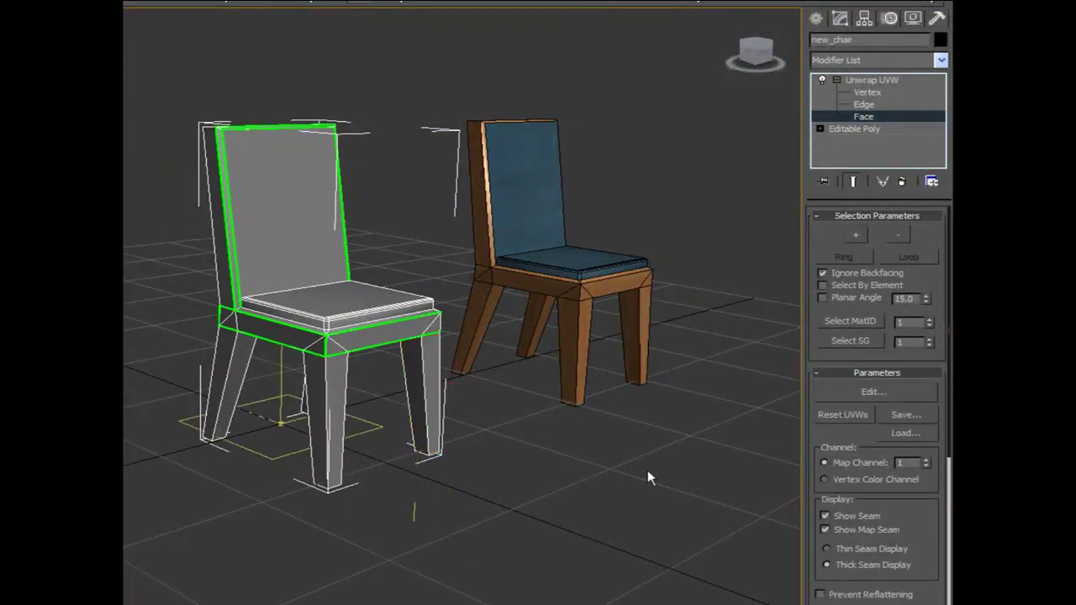
left_click(823, 286)
left_click(431, 396)
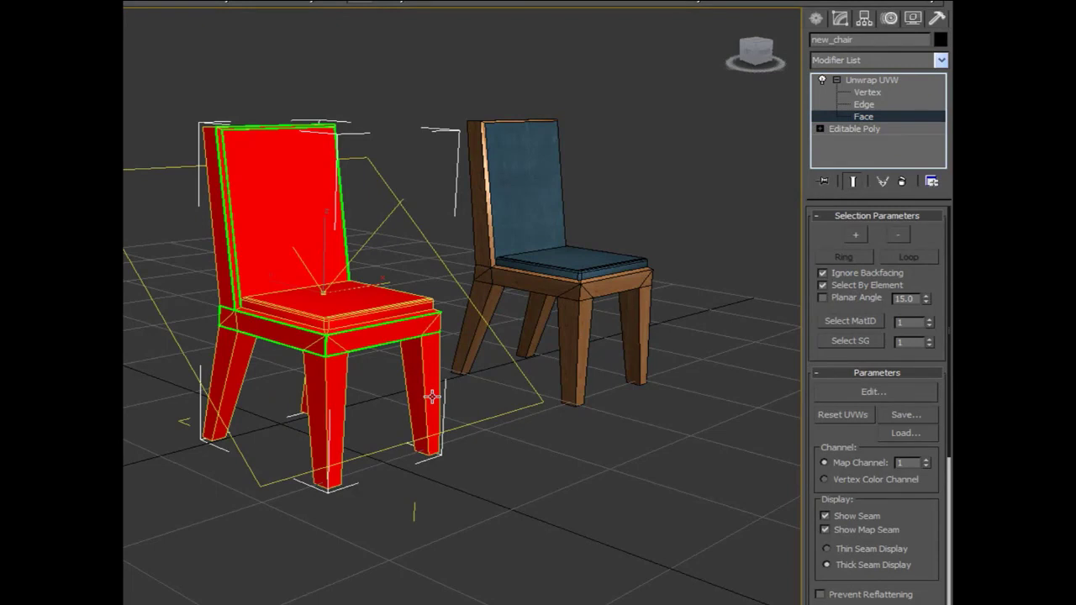
left_click(824, 286)
left_click(500, 434)
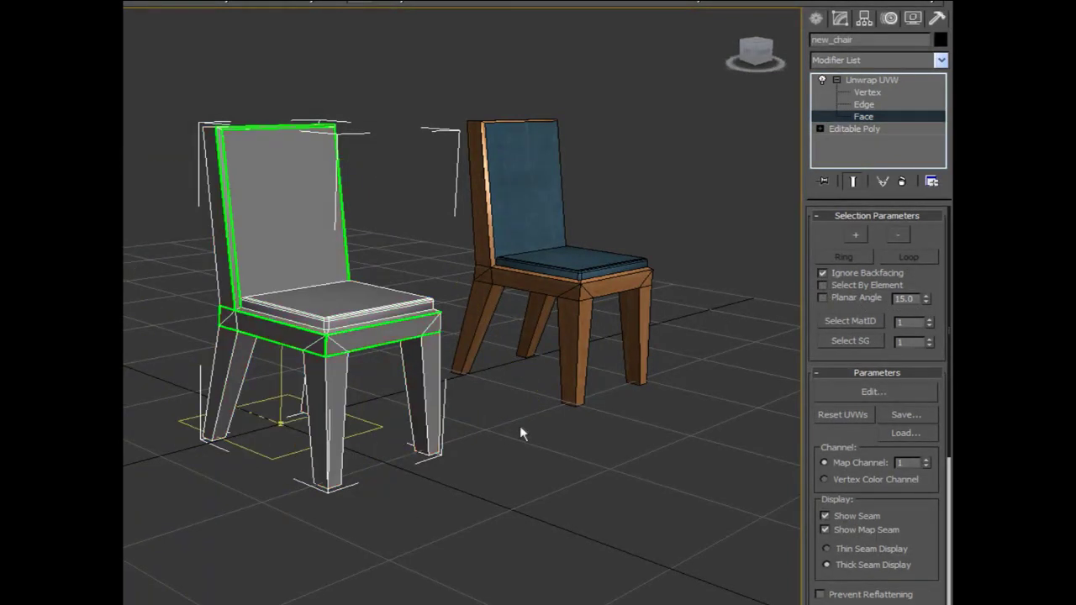
Turn on Planar Angle at 15.0 and select the near-coplanar side faces starting from the seat frame's side rail
left_click(823, 297)
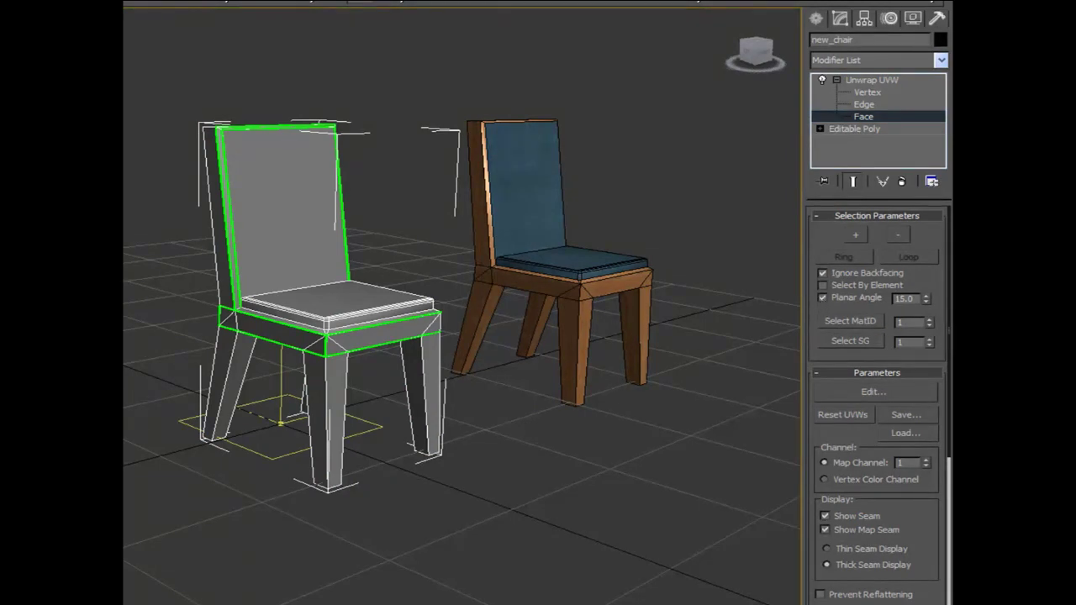
scroll(388, 412, "up", 6)
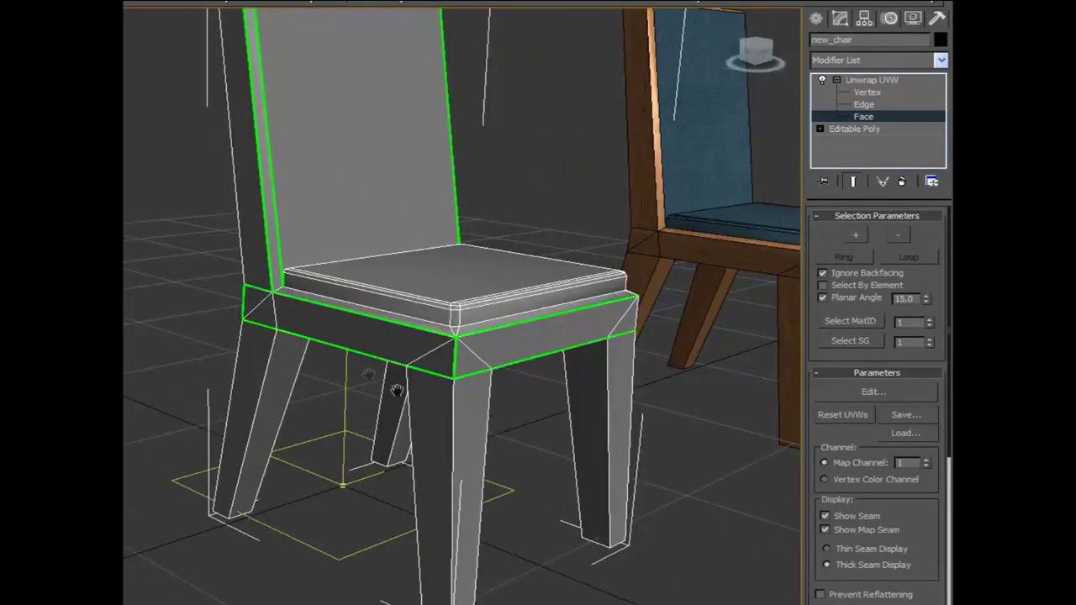
left_click(421, 350)
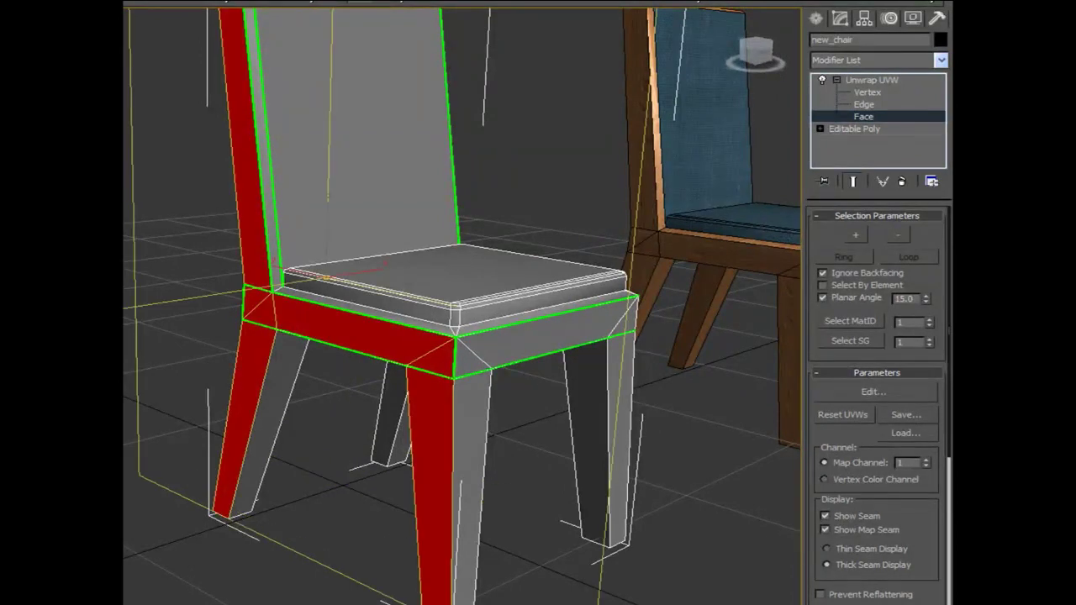
middle_click_drag(569, 500, 565, 510, "alt")
scroll(437, 382, "down", 5)
middle_click_drag(437, 382, 398, 343, "alt")
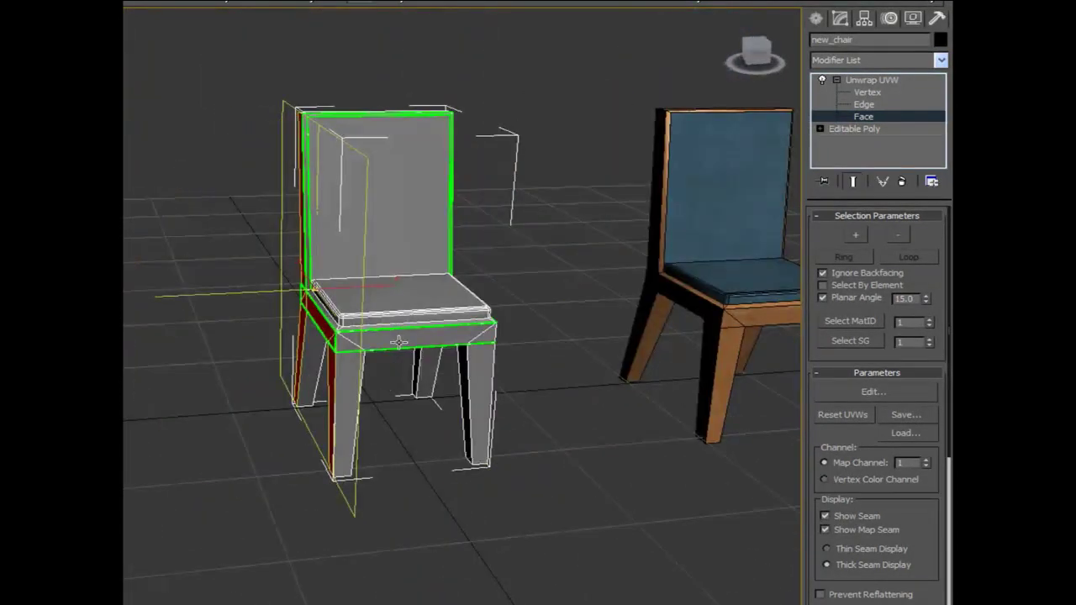
Select the backrest's front by planar angle, turn off Planar Angle and clear the selection
middle_click_drag(423, 409, 252, 404, "alt")
left_click(445, 216)
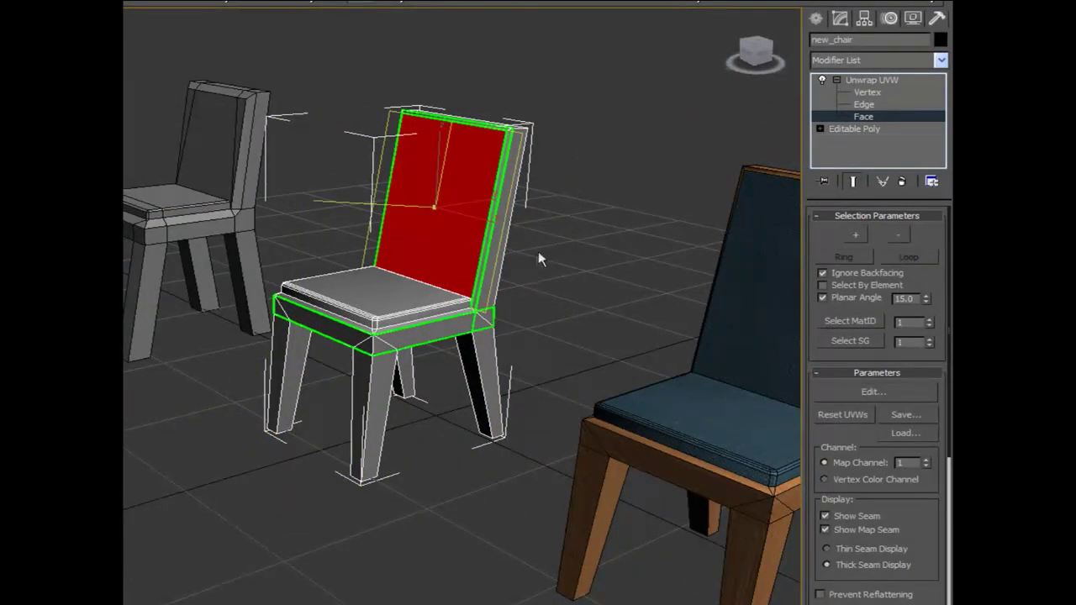
left_click(823, 298)
left_click(652, 304)
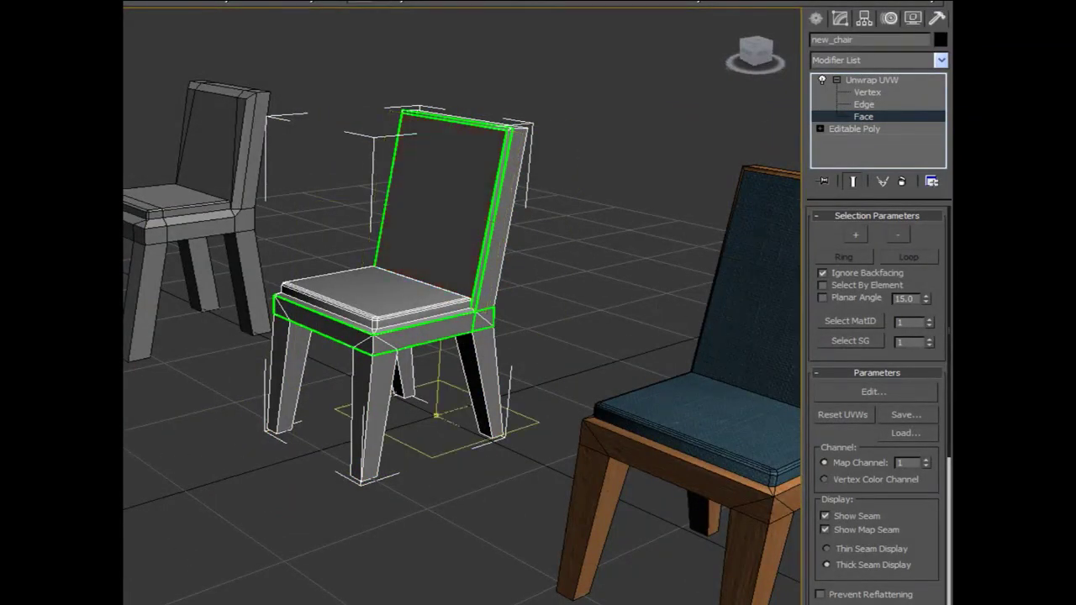
Select the faces of smoothing group 1 and show the chair in wireframe to inspect them
middle_click_drag(404, 395, 513, 395, "alt")
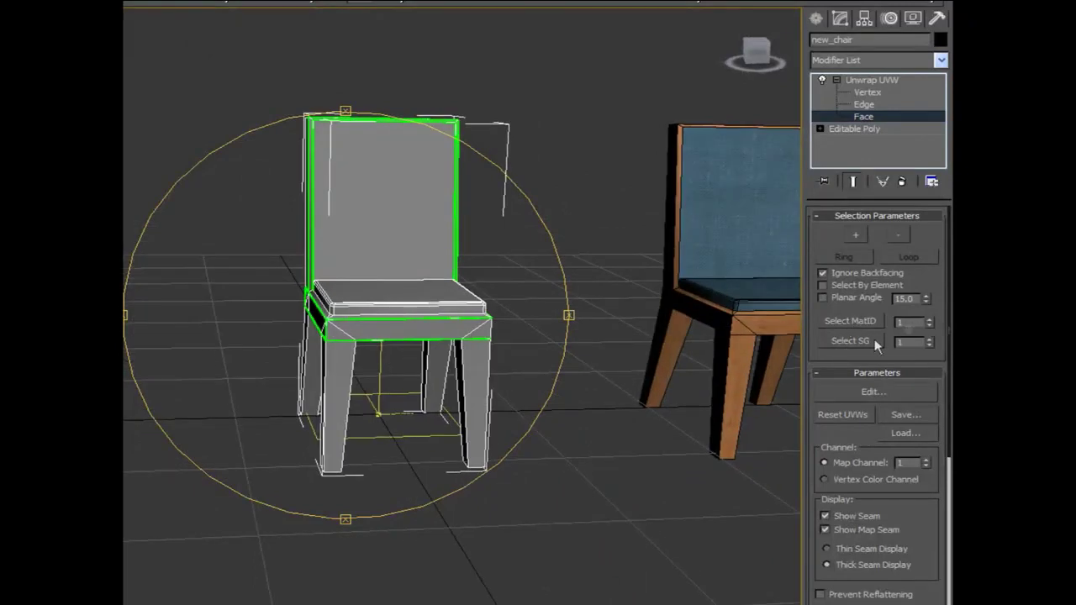
middle_click_drag(463, 343, 313, 371, "alt")
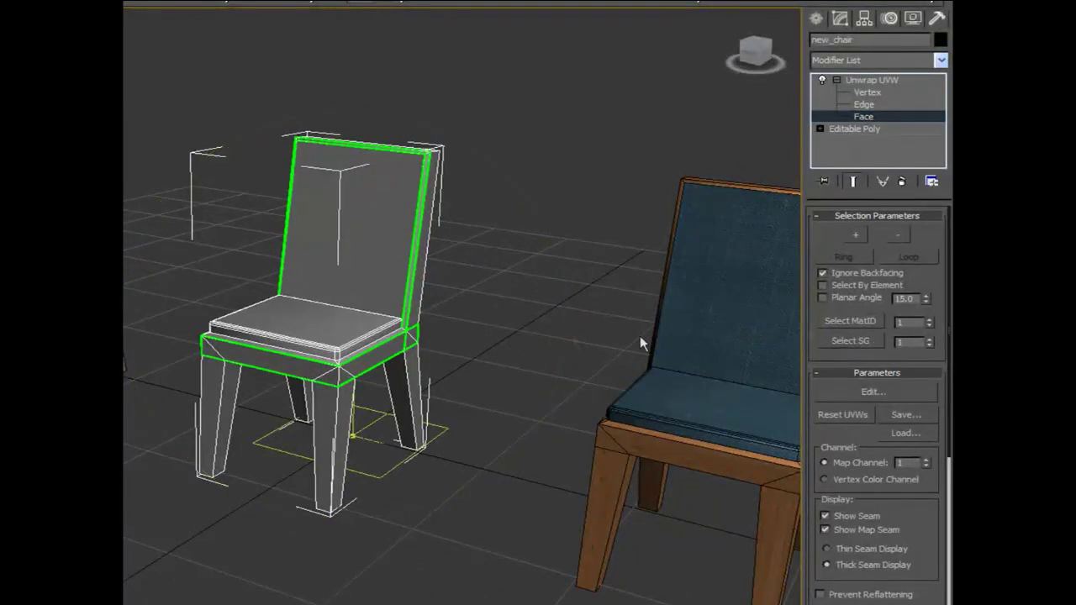
left_click(868, 341)
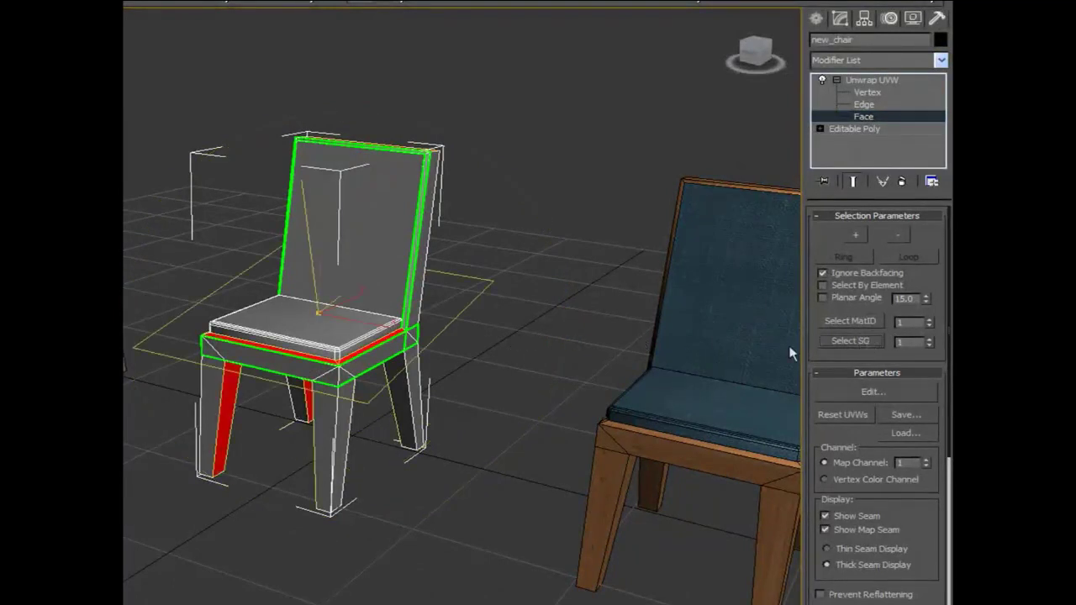
key("F3")
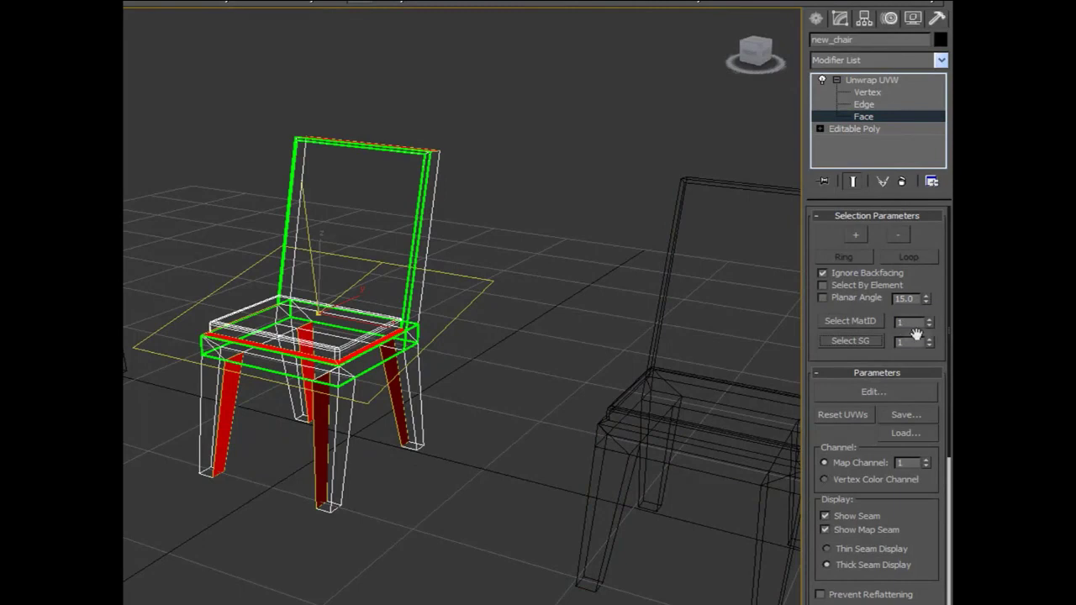
Try selecting faces by smoothing group with IDs 2, 3, 5 and 6 in turn
left_click(929, 338)
left_click(858, 340)
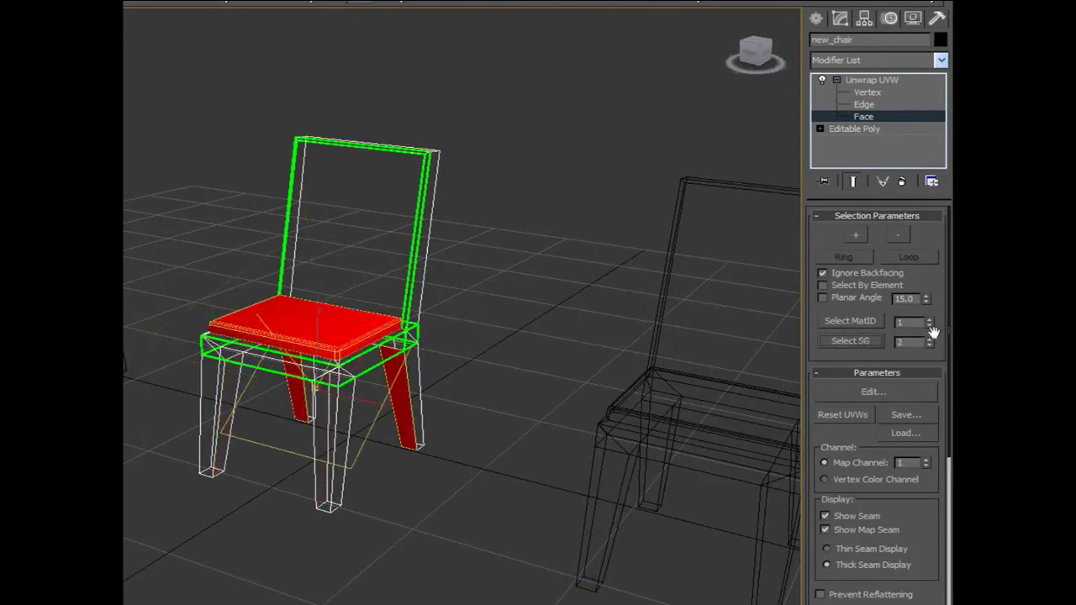
left_click(929, 337)
left_click(864, 340)
left_click(930, 337)
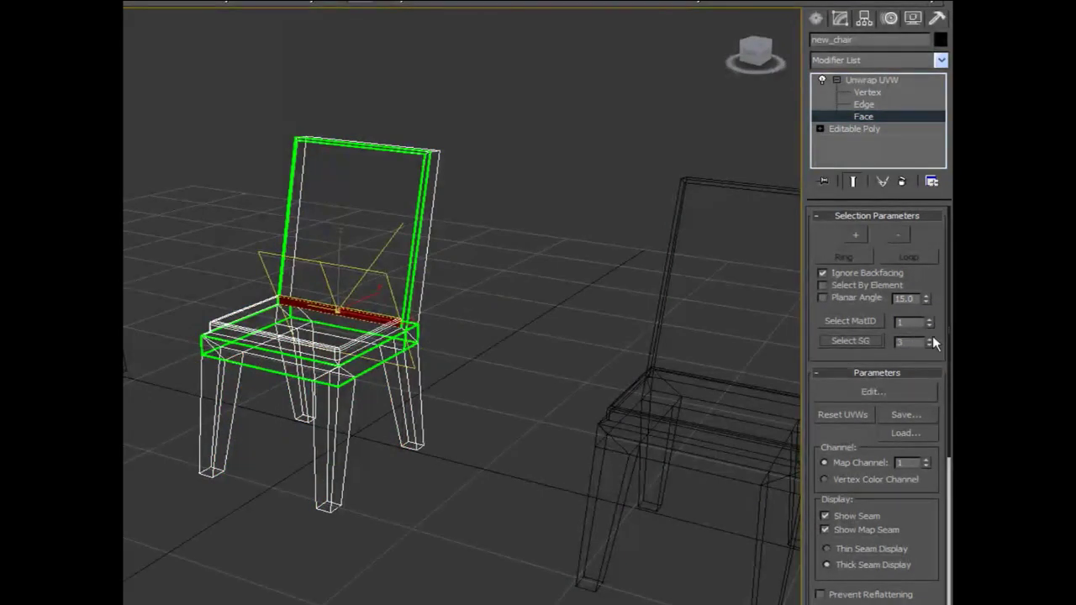
left_click(857, 340)
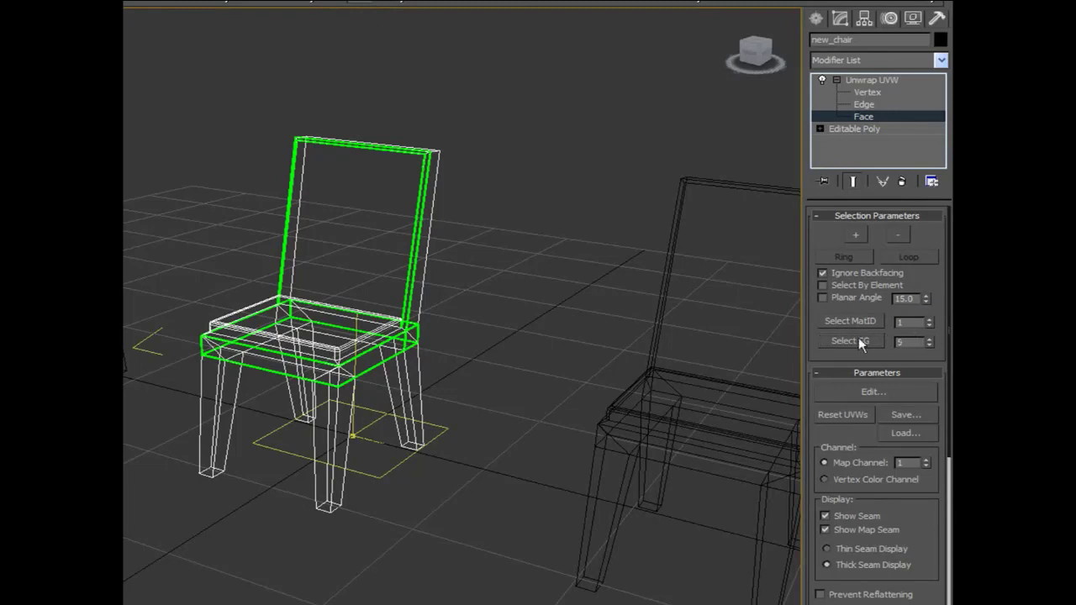
left_click(859, 340)
left_click(930, 338)
left_click(866, 340)
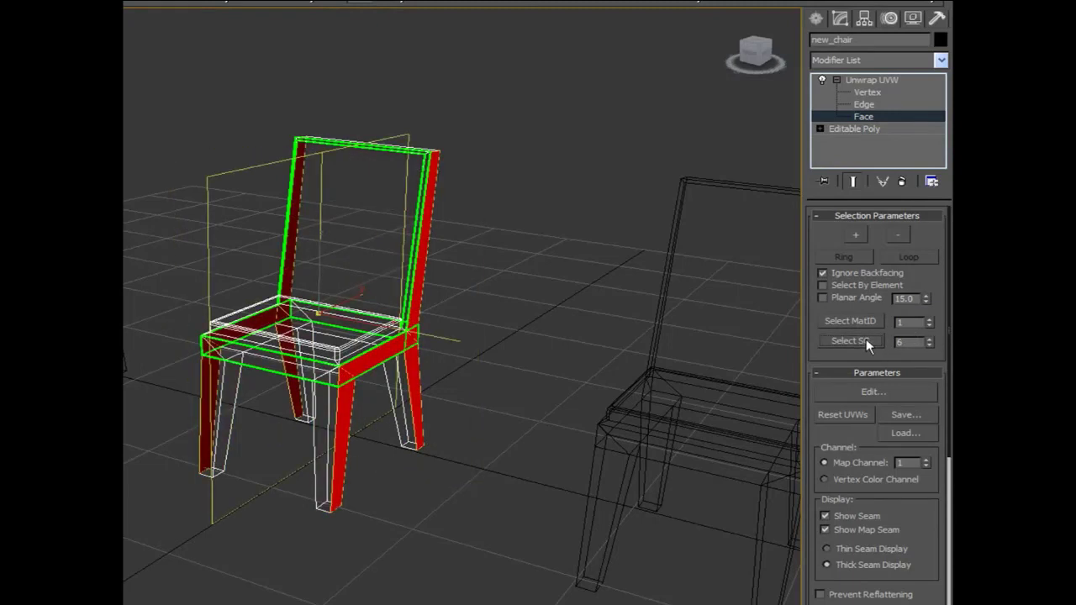
Set the smoothing group ID back to 1, clear the face selection and return to shaded display
left_click_drag(916, 341, 852, 341)
type("1")
left_click(620, 261)
key("F3")
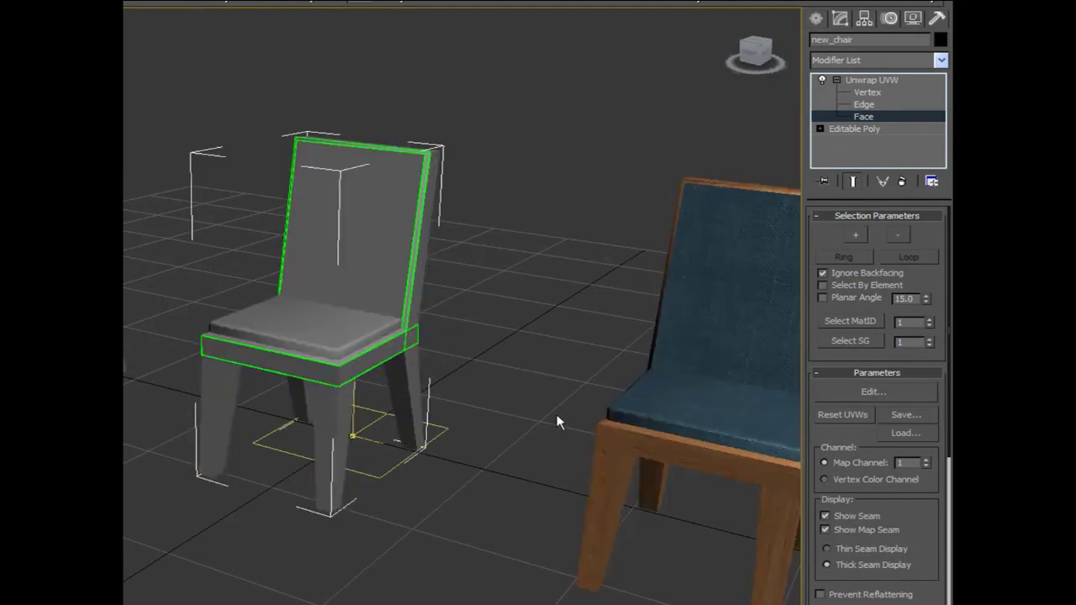
Open the UV editor, hide its checker background to inspect the chair's UV layout, and close the editor
left_click(862, 391)
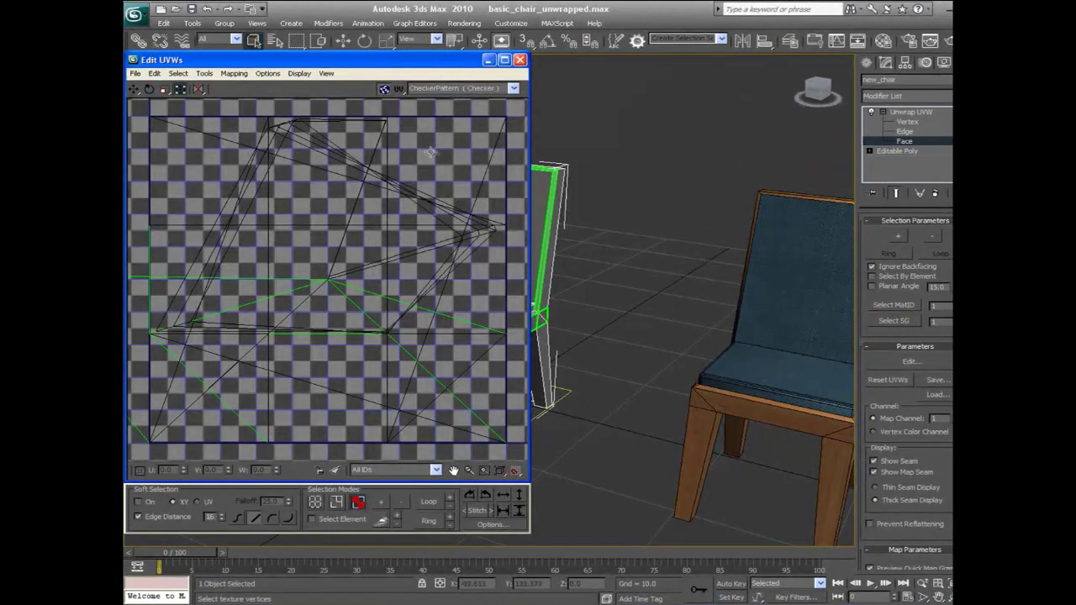
left_click(384, 89)
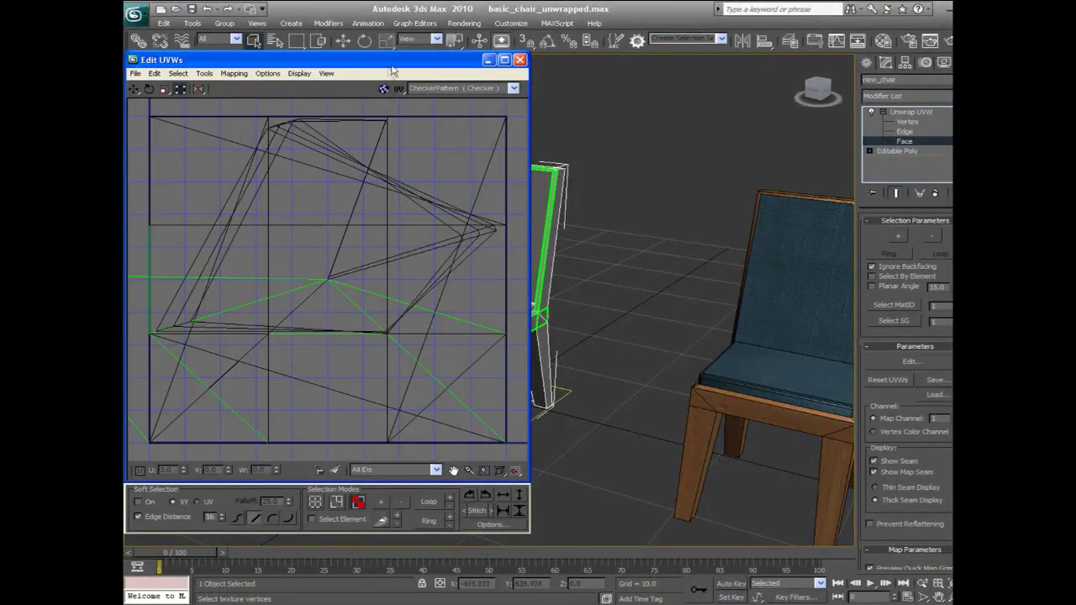
left_click_drag(393, 69, 396, 64)
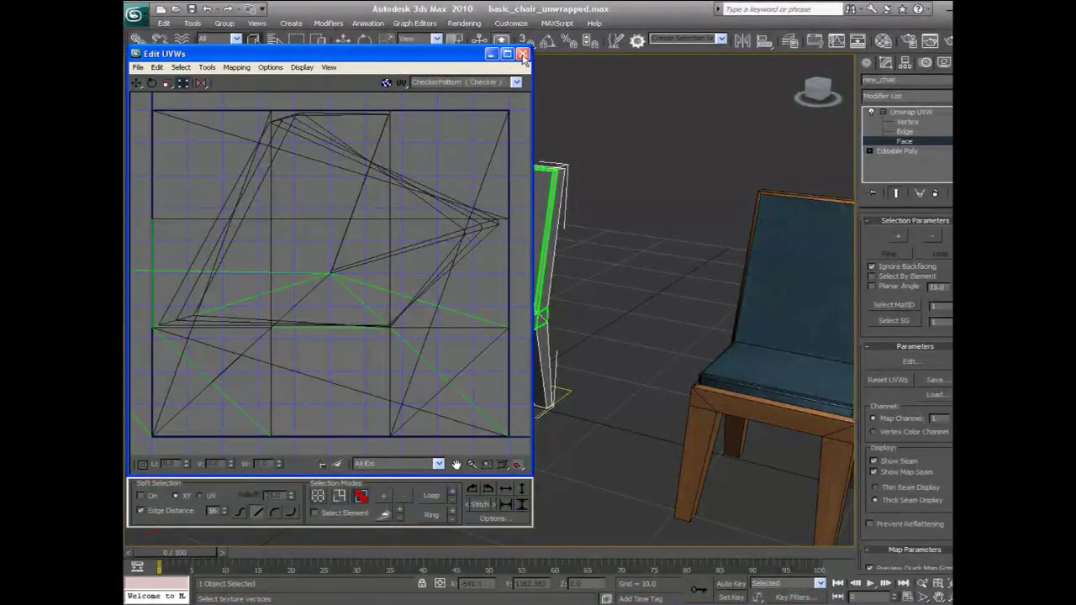
left_click(522, 54)
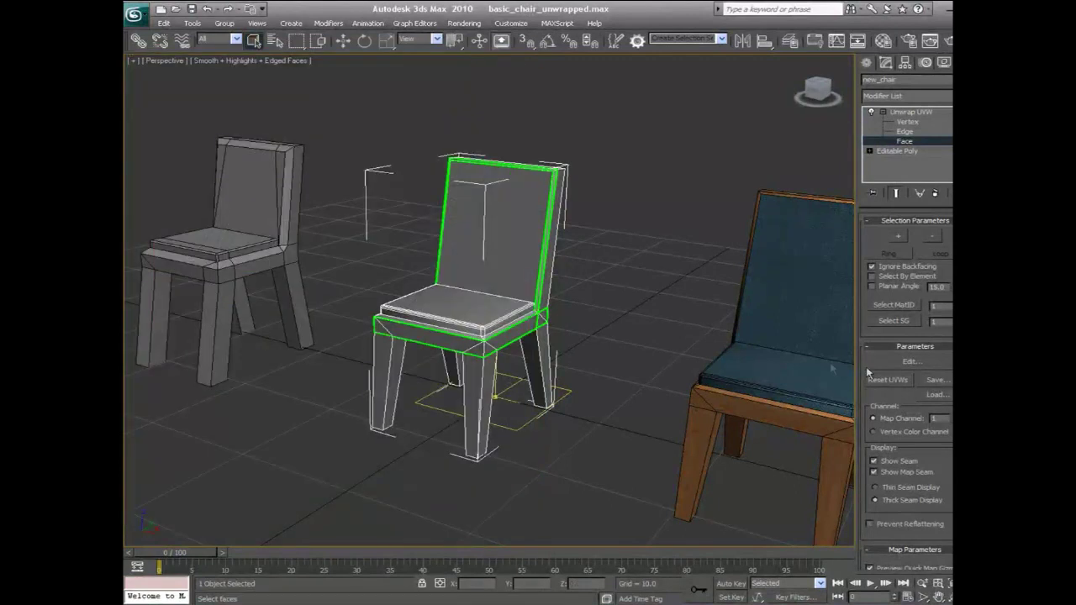
Toggle Show Seam and Show Map Seam off and on, and compare Thin Seam Display with Thick Seam Display
left_click_drag(949, 548, 950, 419)
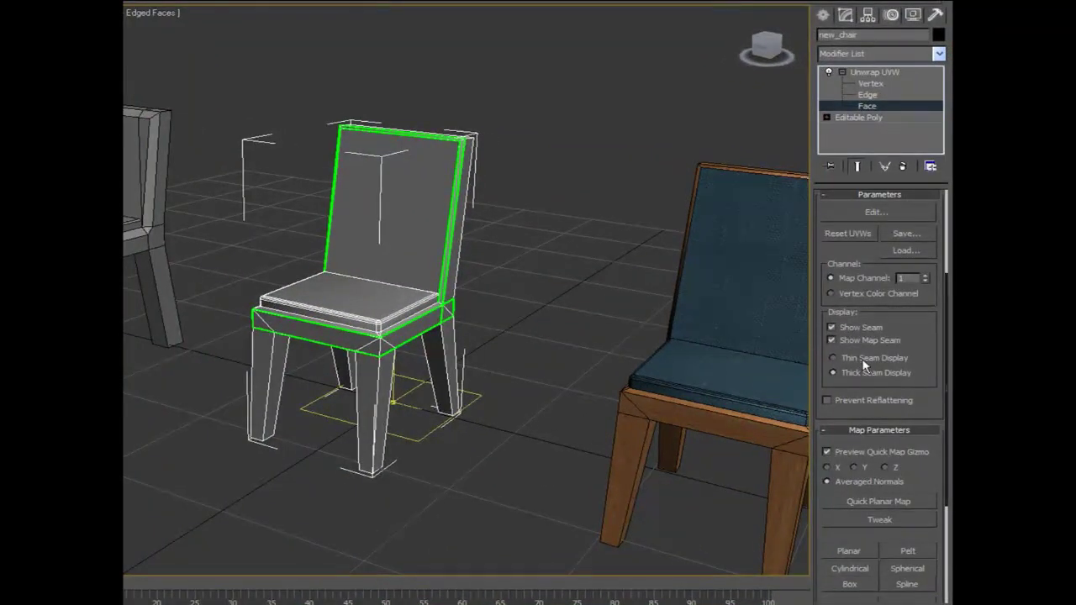
scroll(512, 401, "up", 5)
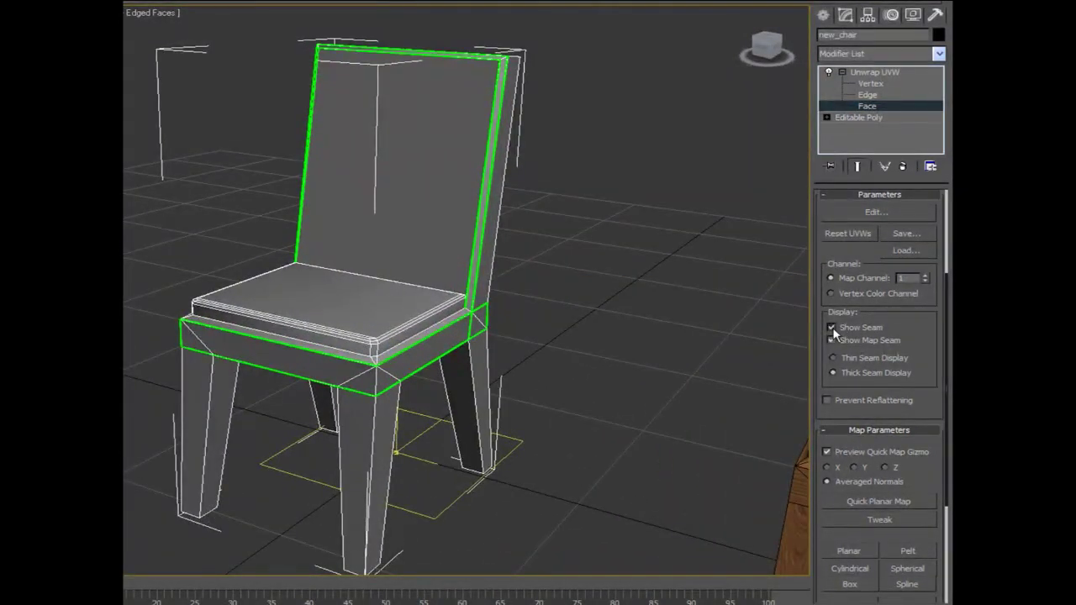
left_click(832, 327)
left_click(833, 340)
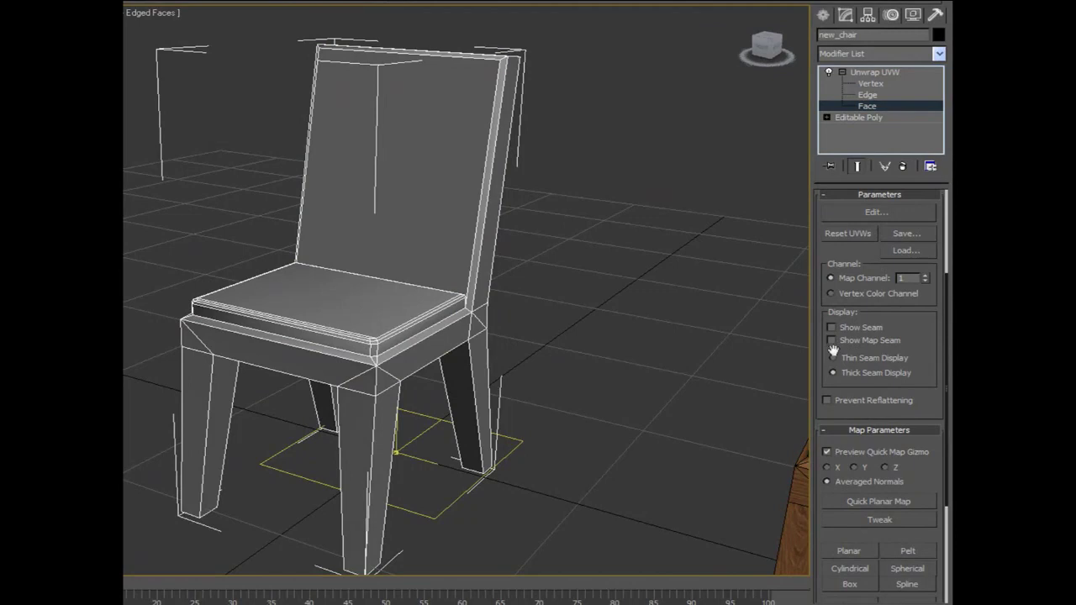
left_click(833, 340)
left_click(831, 328)
left_click(834, 359)
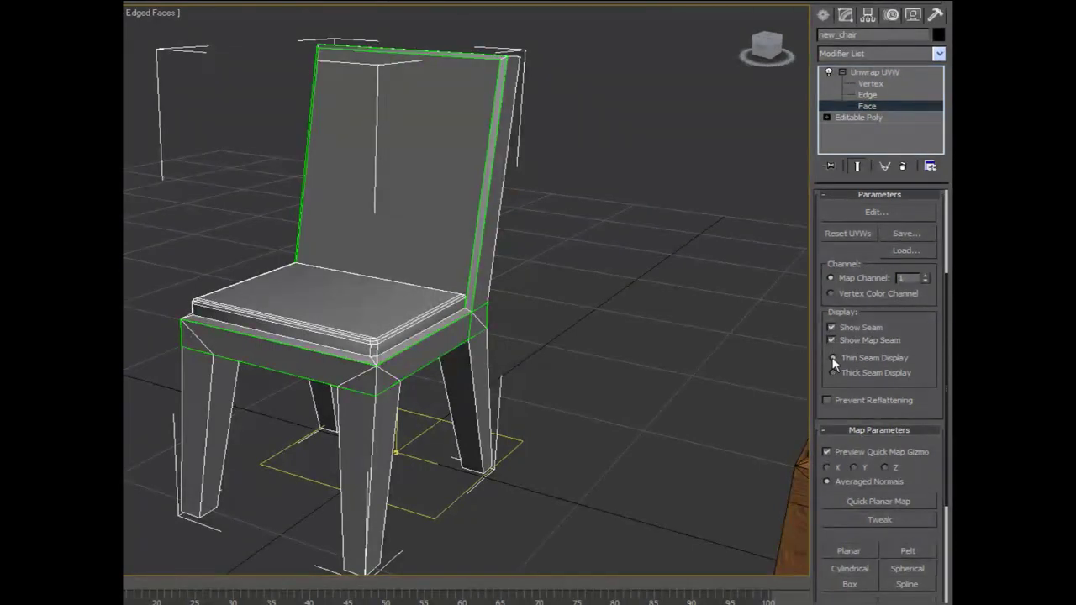
left_click(833, 373)
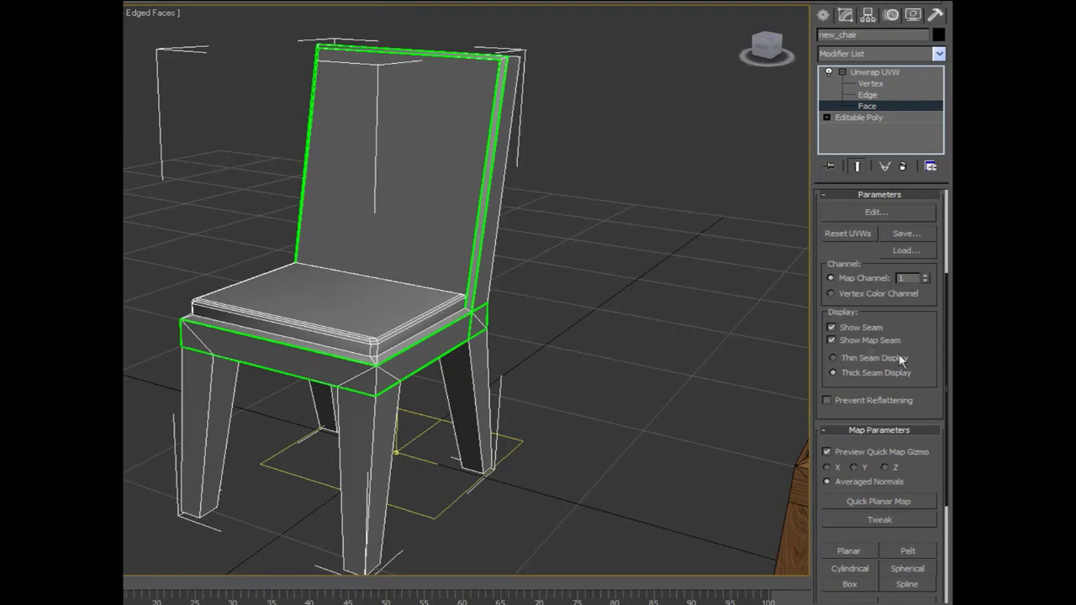
Try Planar mapping with no faces selected, and leave it by switching back to Face level
left_click_drag(946, 362, 946, 367)
scroll(945, 373, "down", 5)
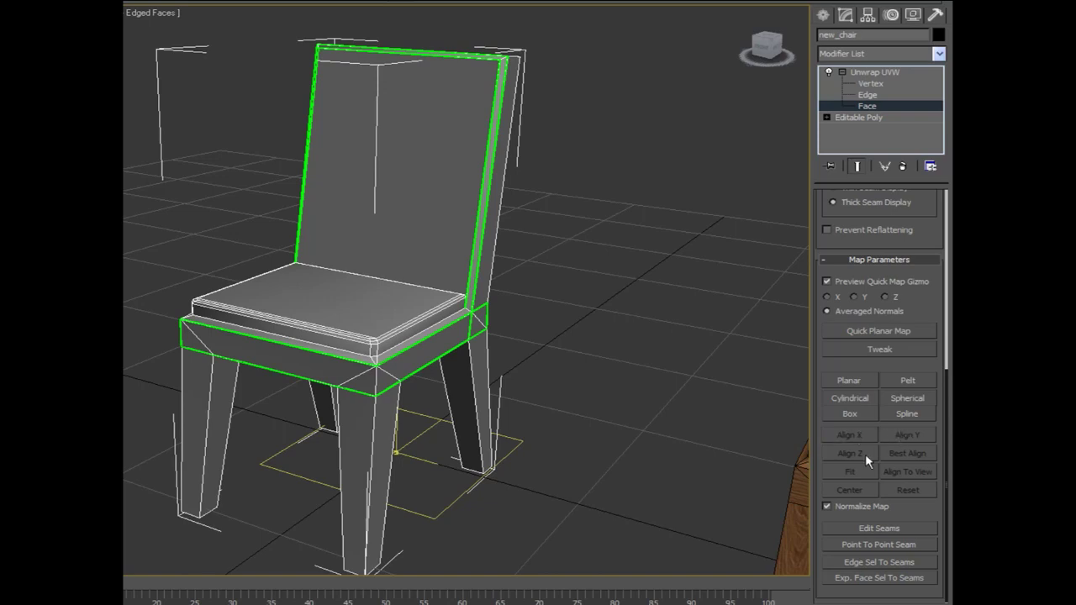
left_click(859, 380)
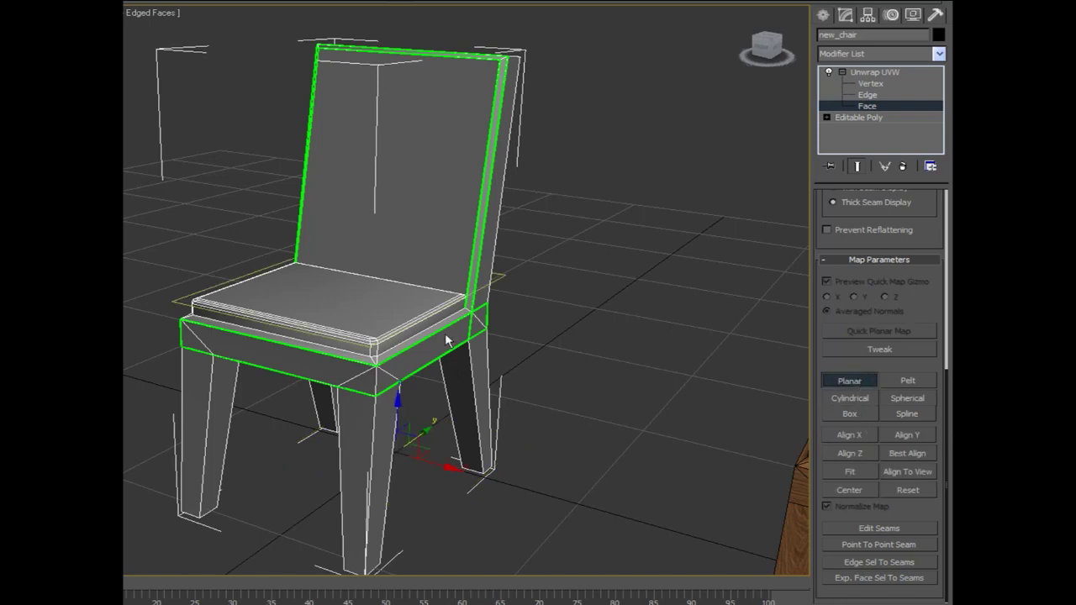
left_click(868, 94)
left_click(867, 106)
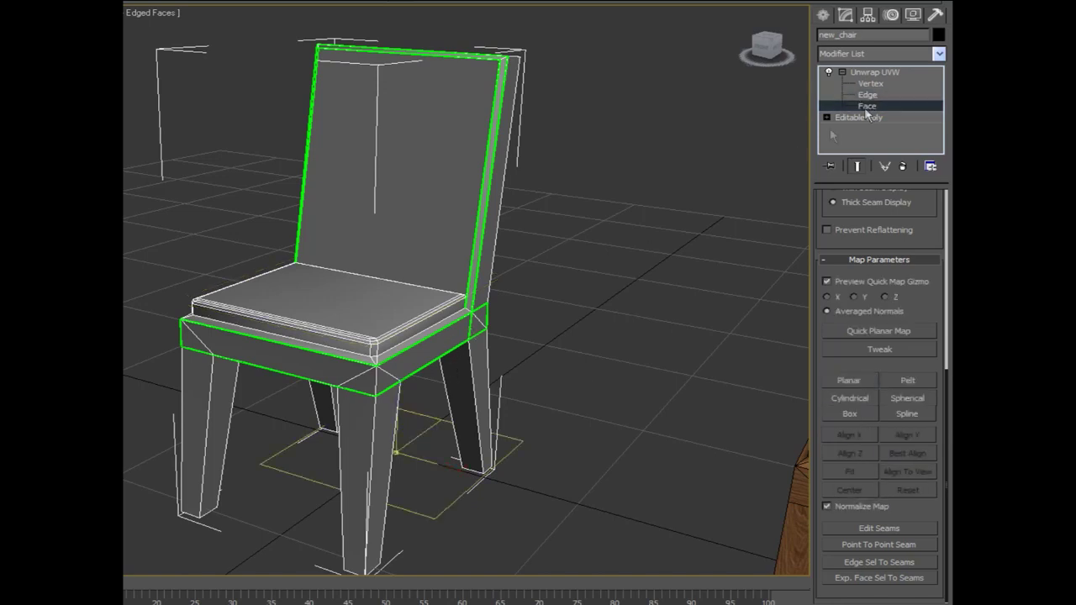
Select the seat cushion's top face, apply Box mapping, and fit the gizmo, align it to the view and center it
left_click(455, 330)
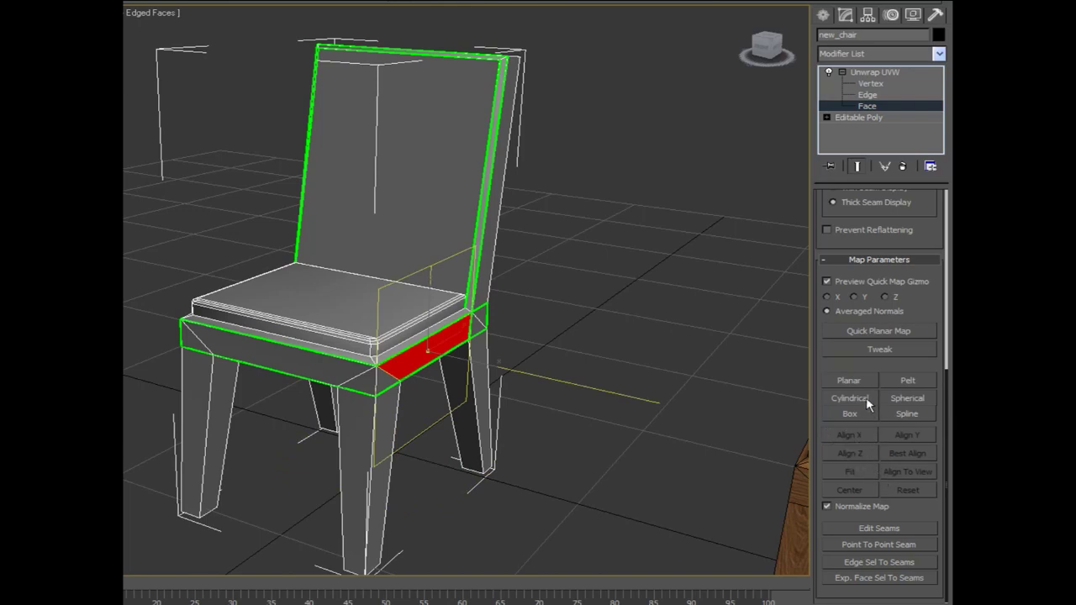
left_click(328, 309)
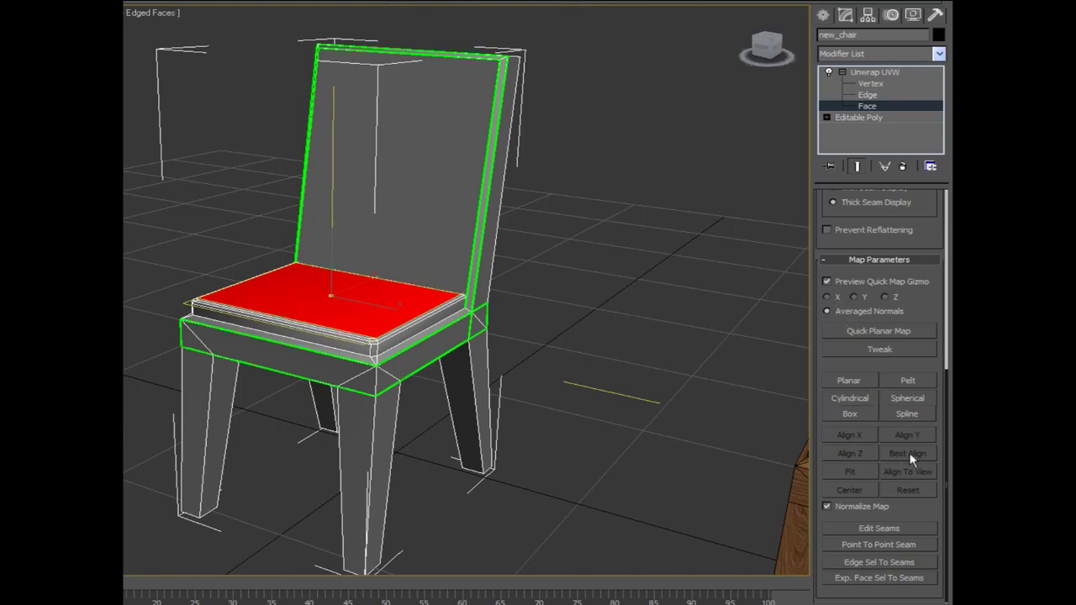
left_click(857, 414)
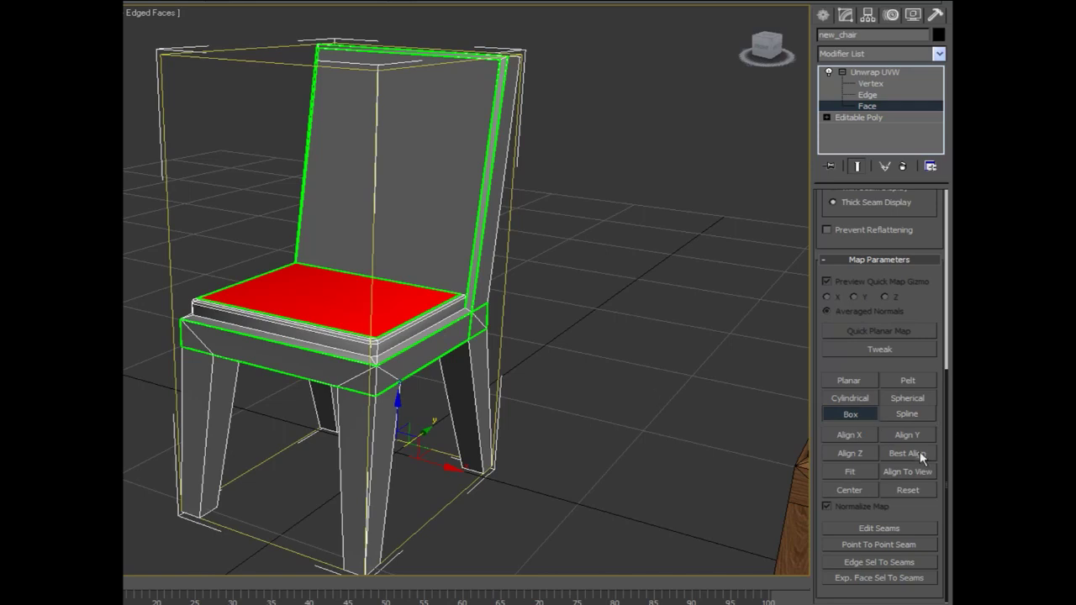
left_click(843, 471)
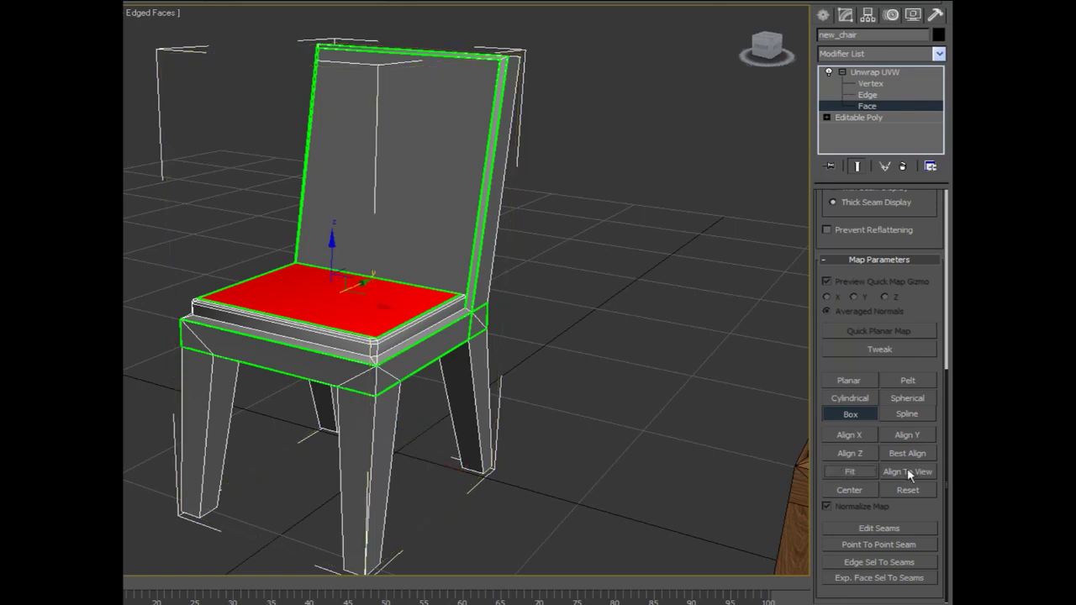
left_click(932, 471)
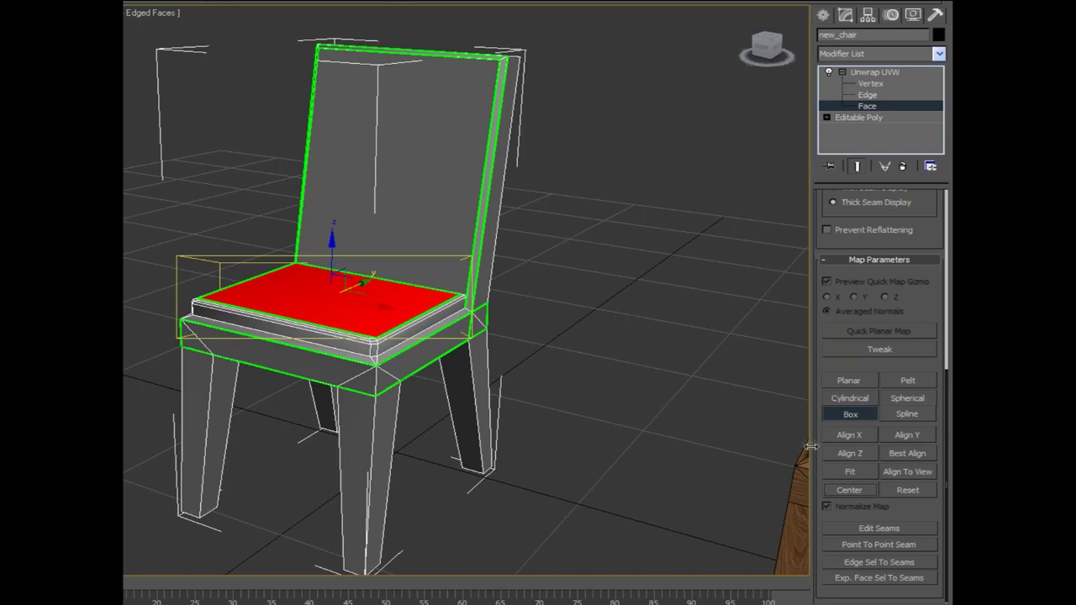
Apply Best Align to the seat's box mapping gizmo, reset it, and move it up to the seat
left_click(898, 453)
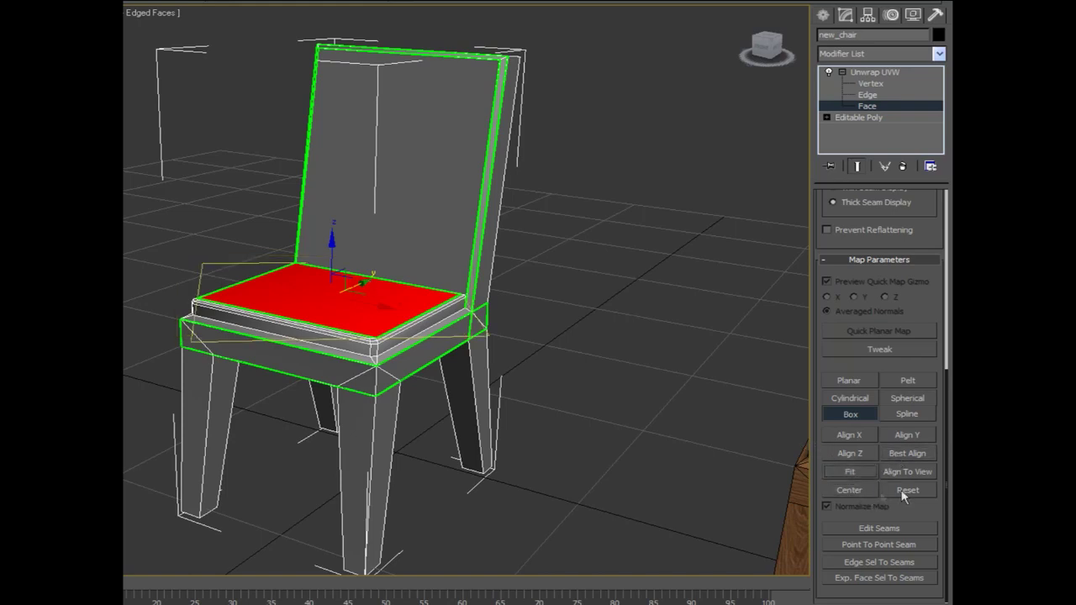
left_click(904, 491)
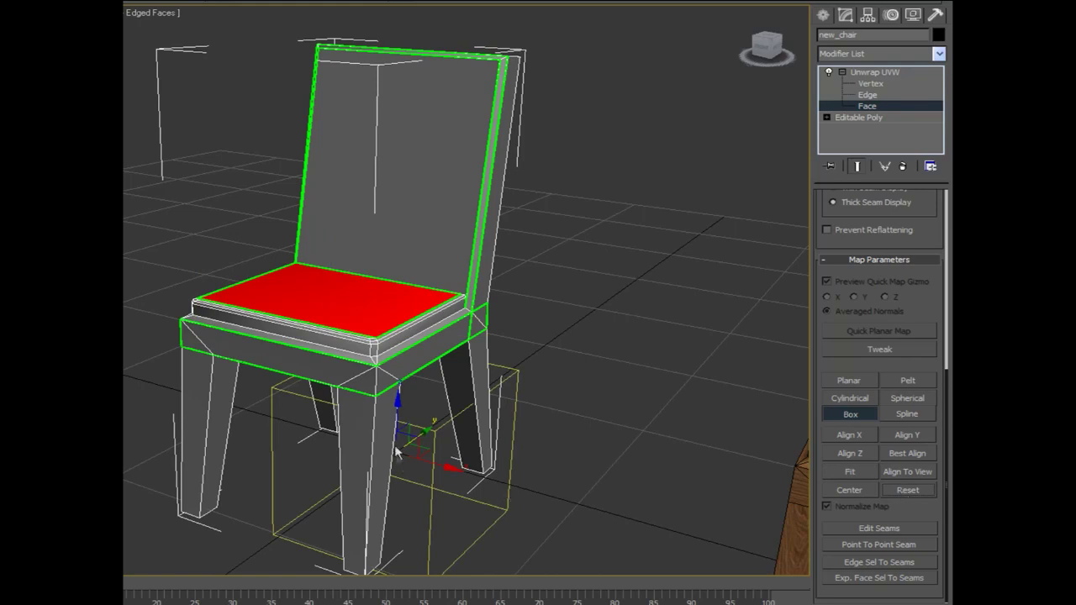
left_click_drag(395, 413, 369, 266)
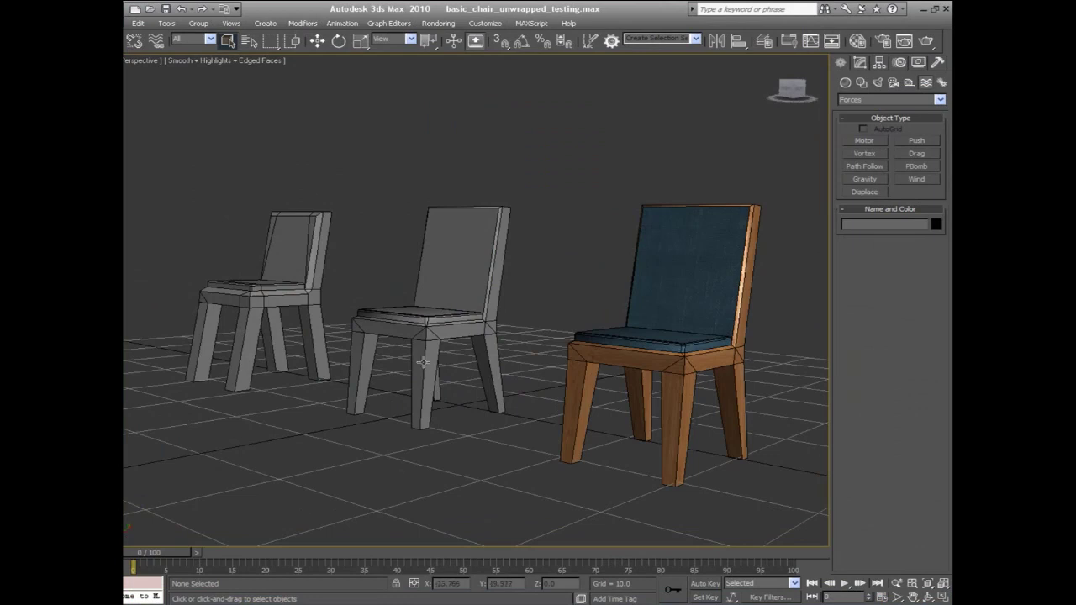
Select the new_chair object, enter the Face level of its Unwrap UVW modifier, and select the front leg's faces
left_click(412, 322)
left_click(862, 64)
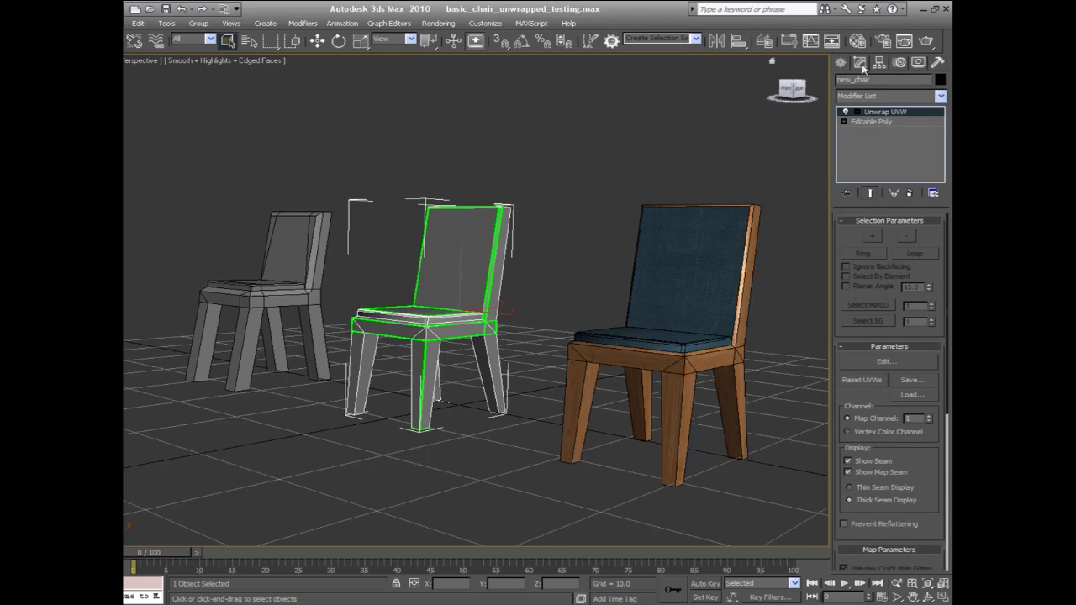
left_click(857, 112)
left_click(879, 141)
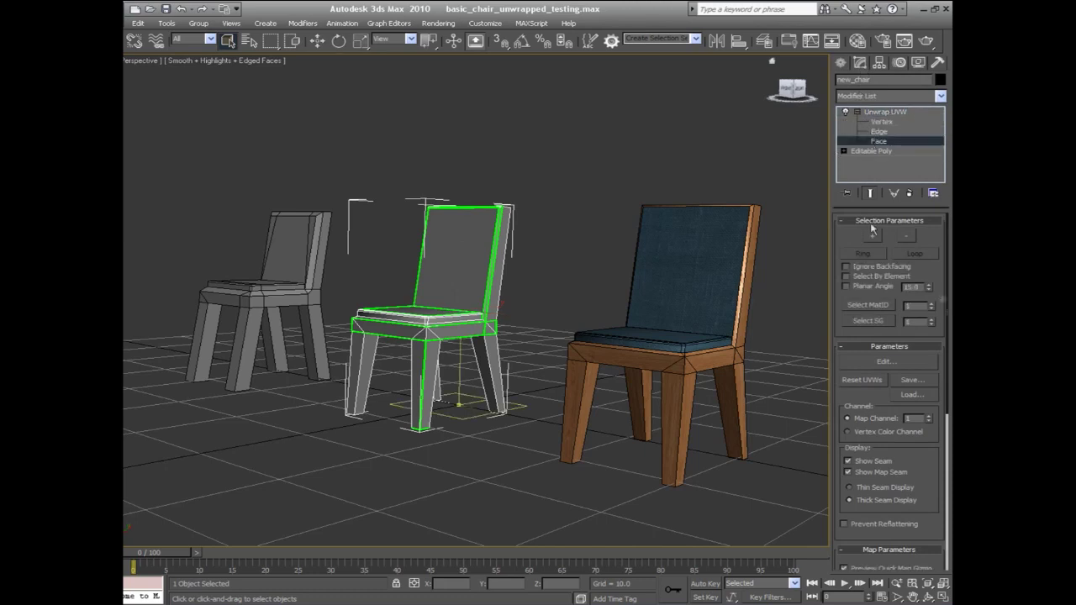
left_click_drag(947, 298, 945, 492)
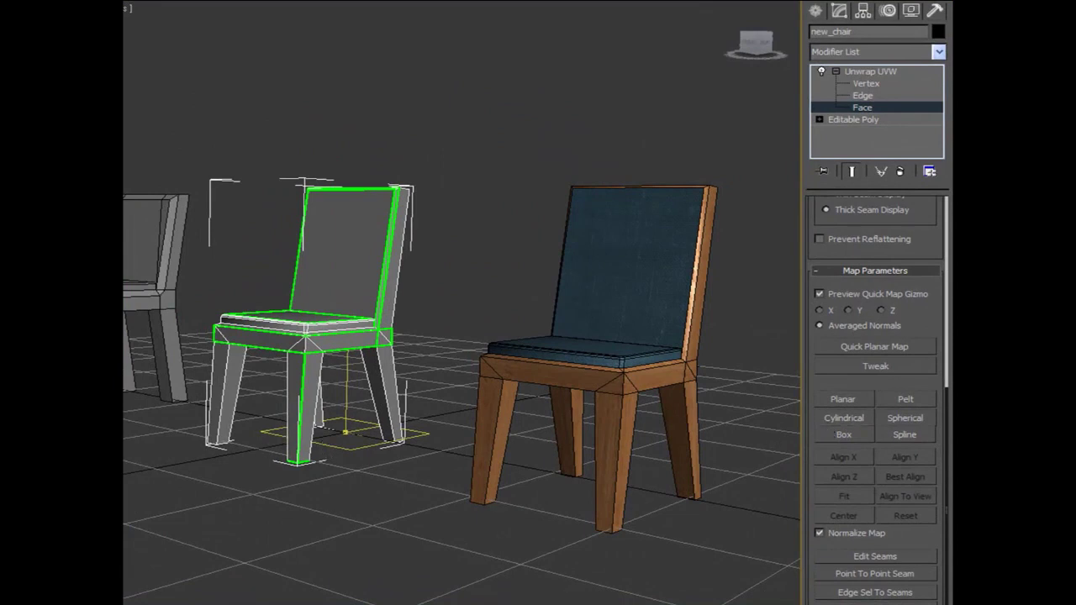
key("z")
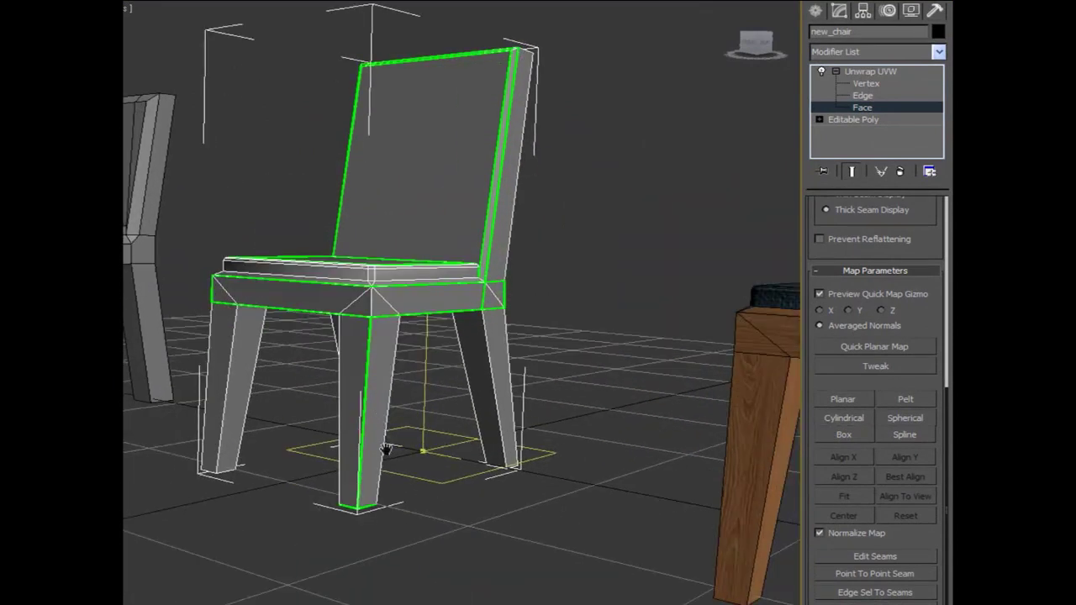
left_click_drag(312, 471, 427, 476)
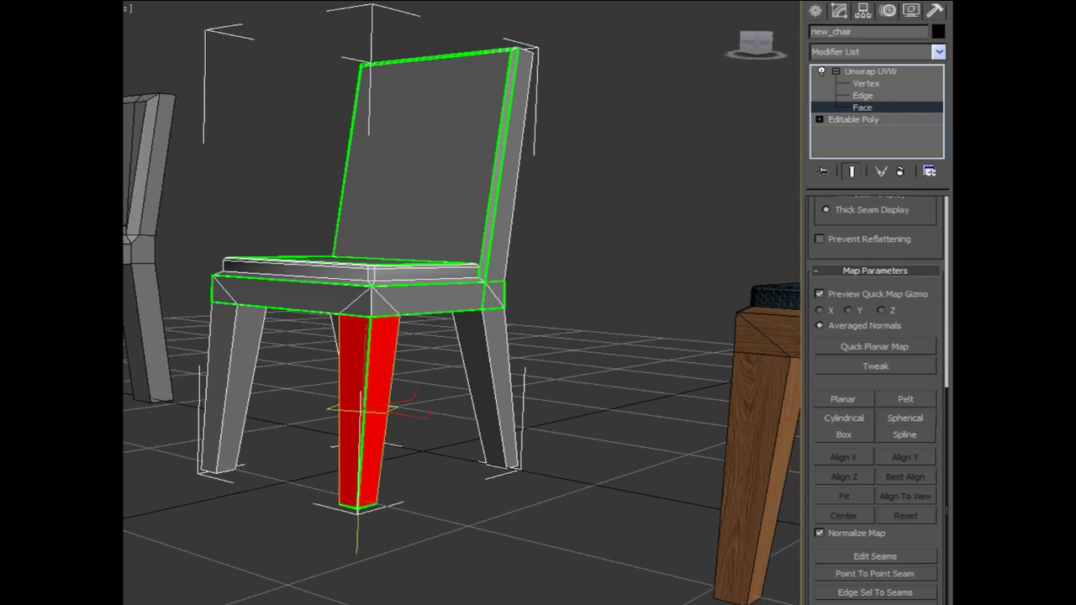
middle_click_drag(458, 421, 459, 454, "alt")
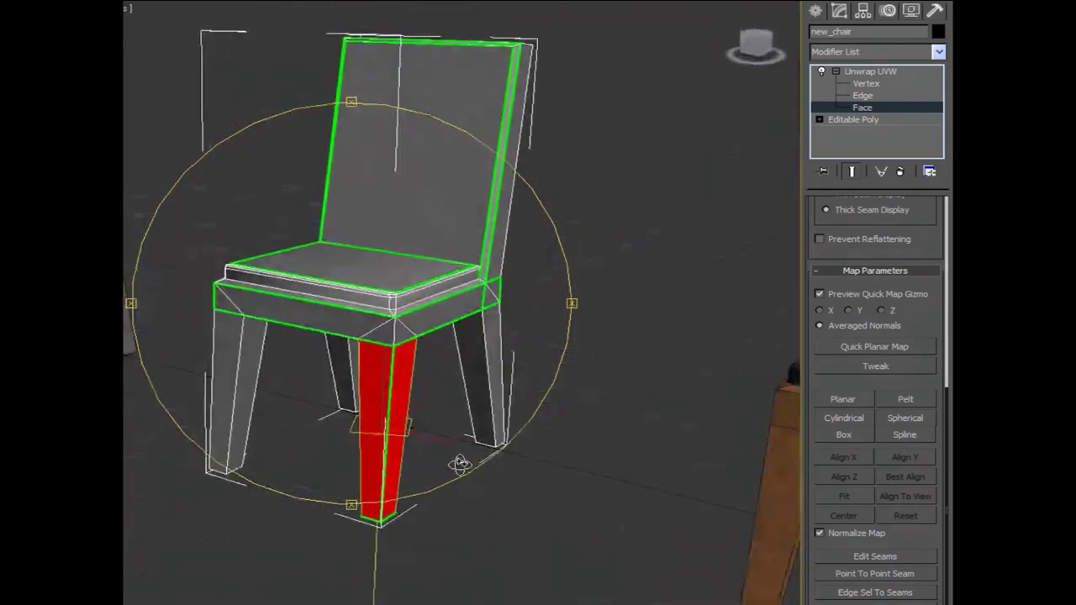
Apply Cylindrical mapping to the leg faces, align the gizmo with Best Align, and inspect it around the leg
left_click(832, 419)
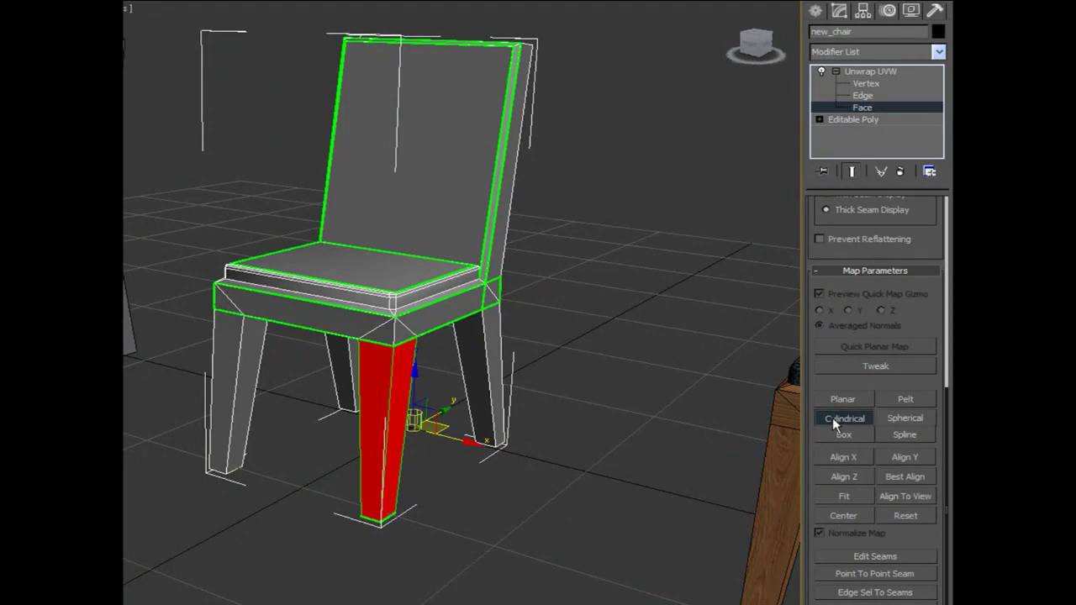
key("ctrl+r")
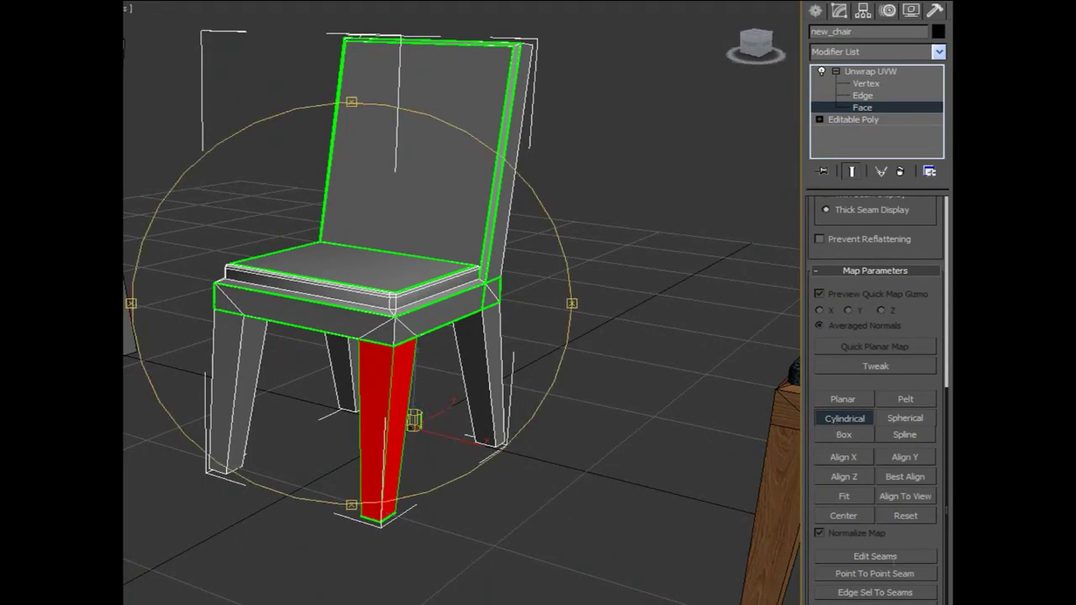
mouse_move(402, 353)
middle_mouse_down("alt")
mouse_move(337, 341)
mouse_move(353, 364)
mouse_move(233, 365)
mouse_move(388, 353)
middle_mouse_up("alt")
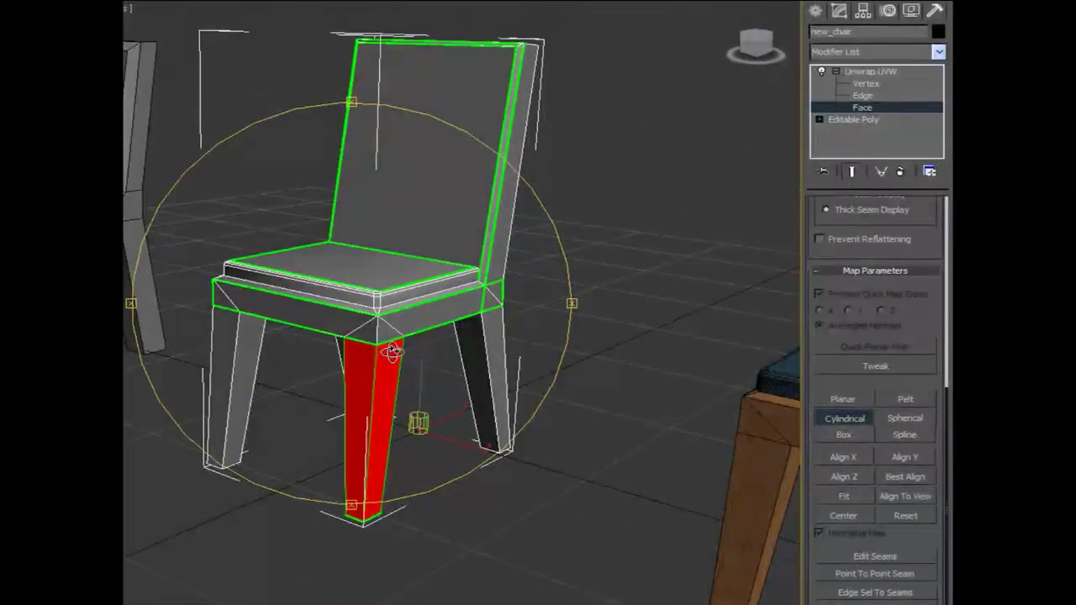
left_click(925, 475)
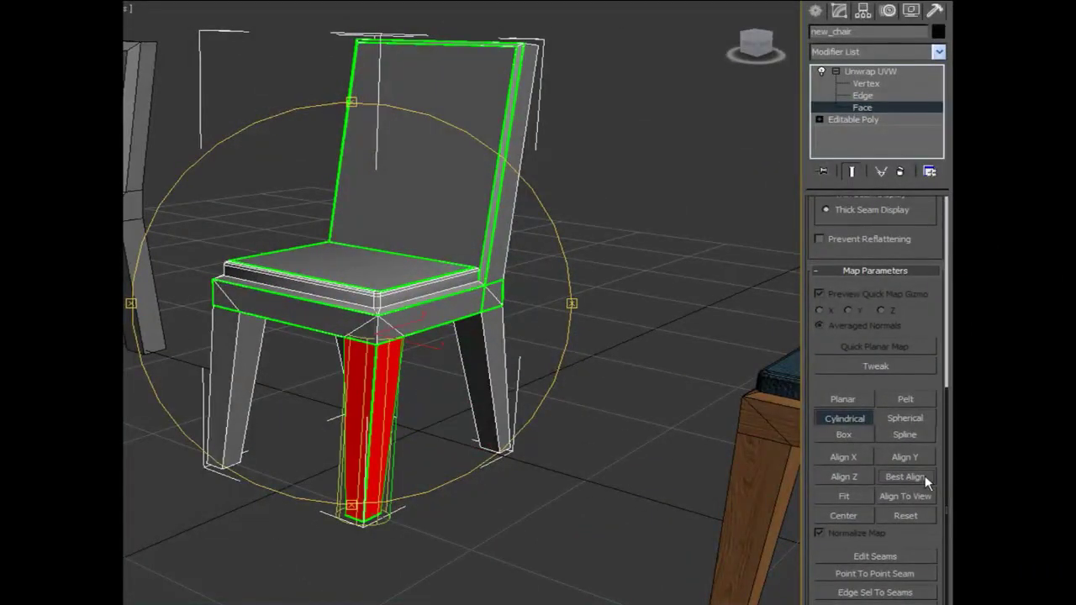
middle_click_drag(408, 390, 505, 366, "alt")
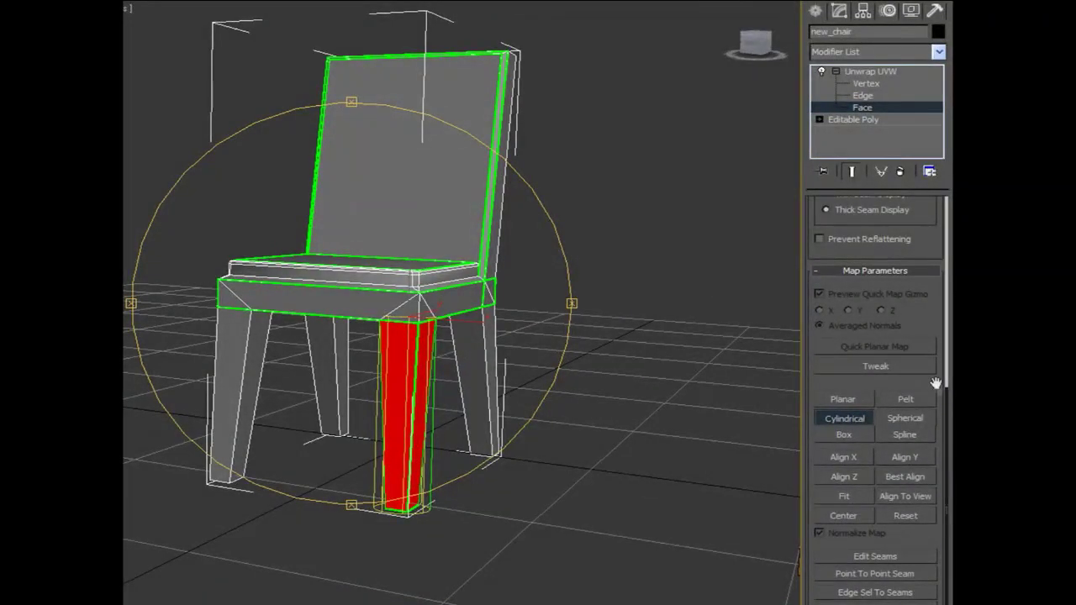
Open the UV editor and move the leg's UV cluster out to the right of the texture square
left_click_drag(945, 400, 945, 324)
left_click(874, 256)
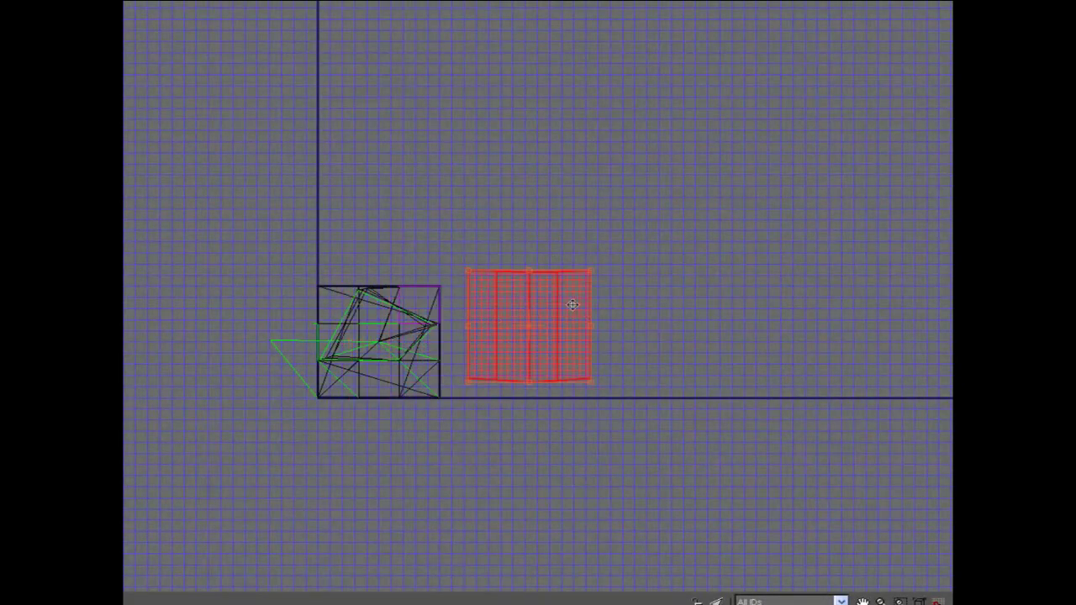
left_click(635, 316)
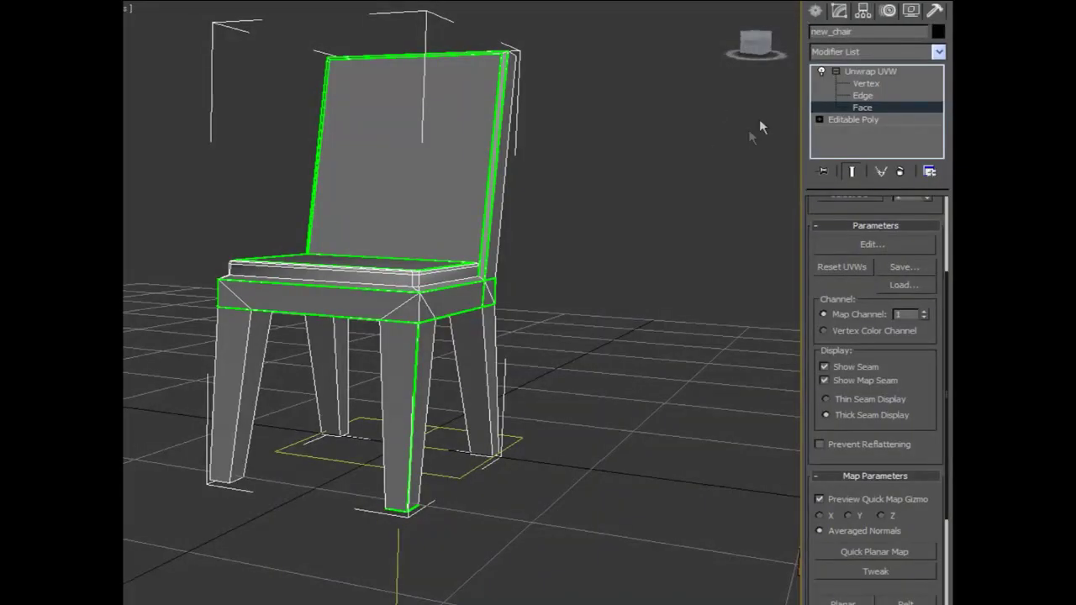
Leave the Face level, deselect the chair, and assign the wooden chair_shader material to it
left_click(836, 71)
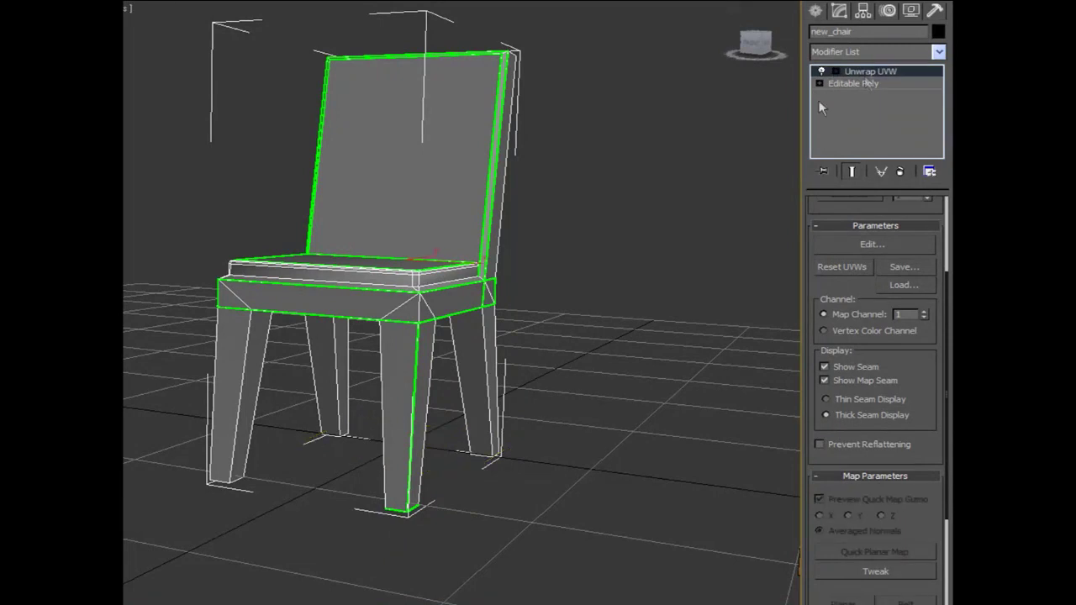
left_click(683, 202)
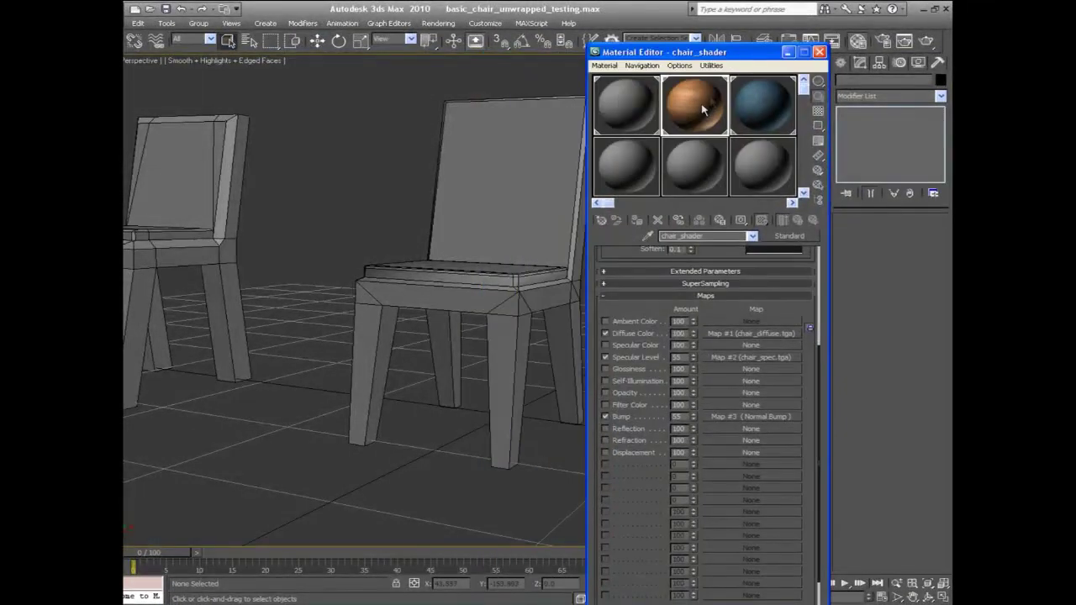
left_click_drag(694, 105, 568, 175)
left_click(820, 53)
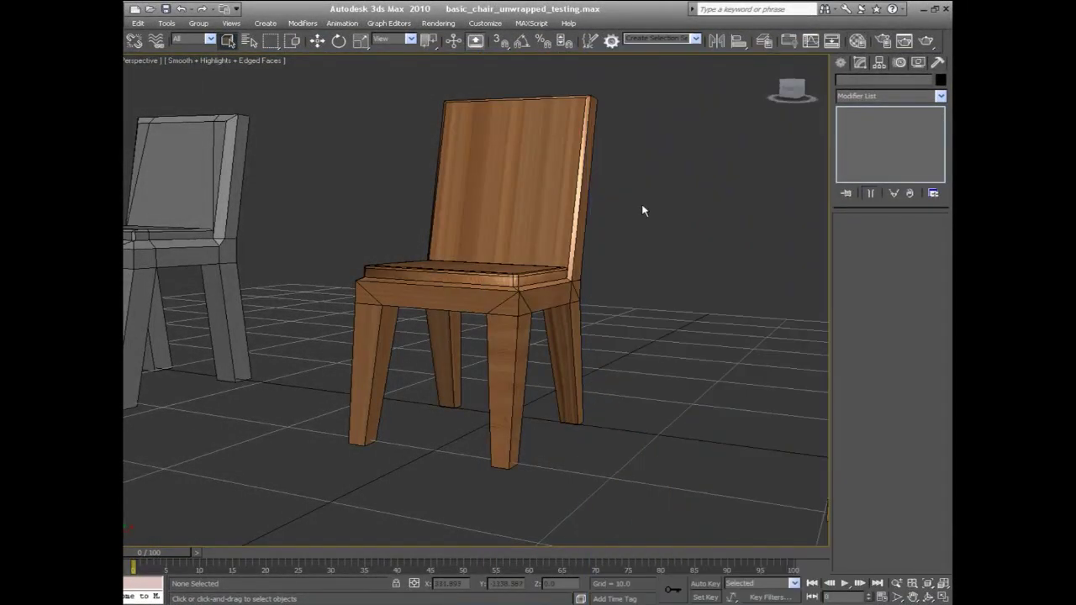
At the chair's Face level, enable Planar Angle at 15.0, select one full side of the frame, and apply Quick Planar Map
left_click(584, 325)
left_click(856, 112)
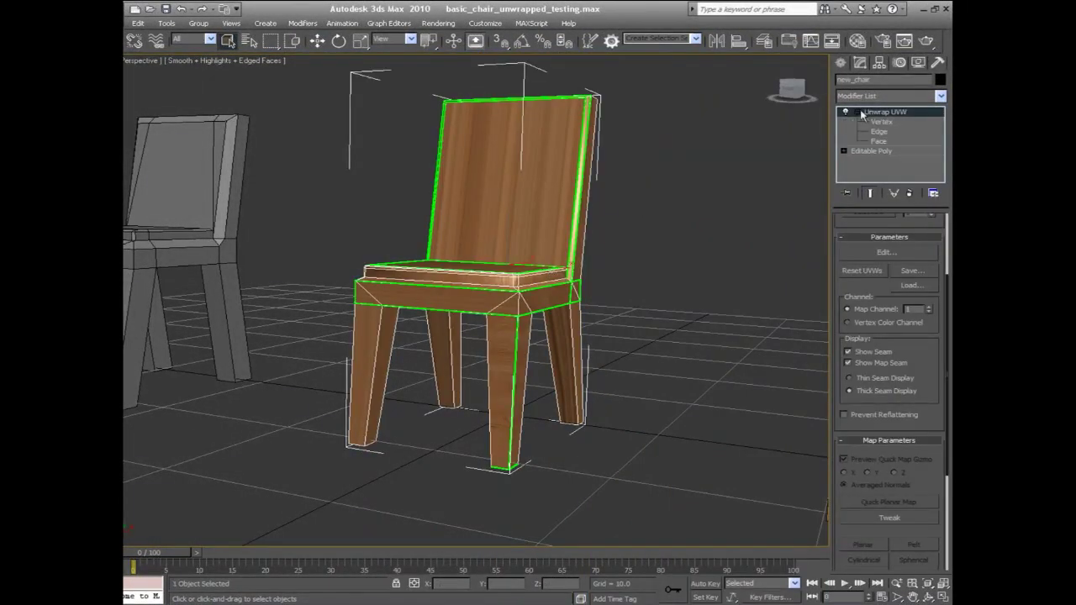
left_click(879, 141)
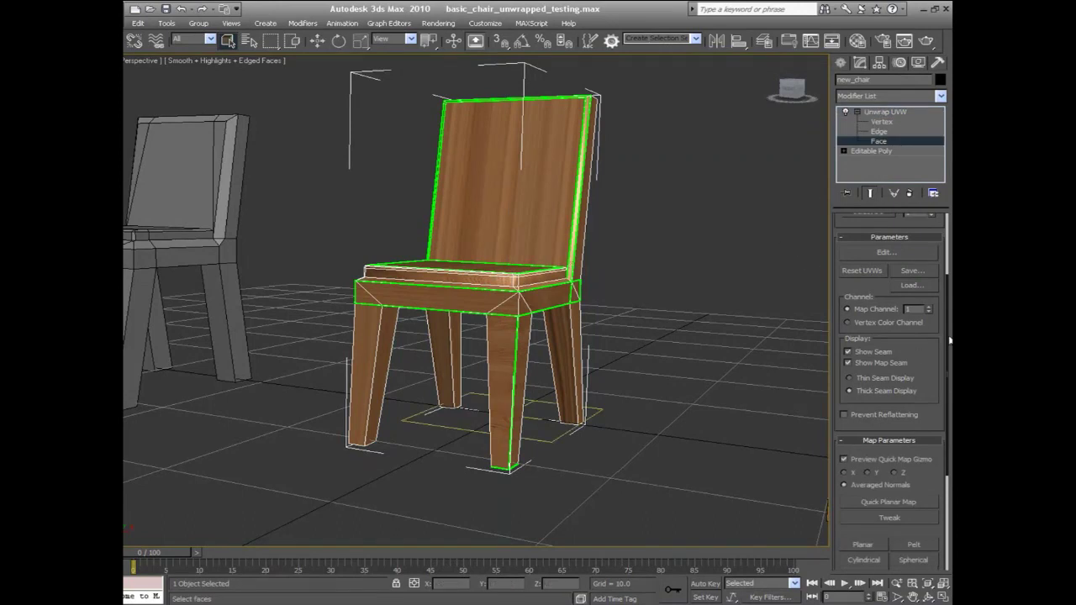
scroll(859, 276, "up", 4)
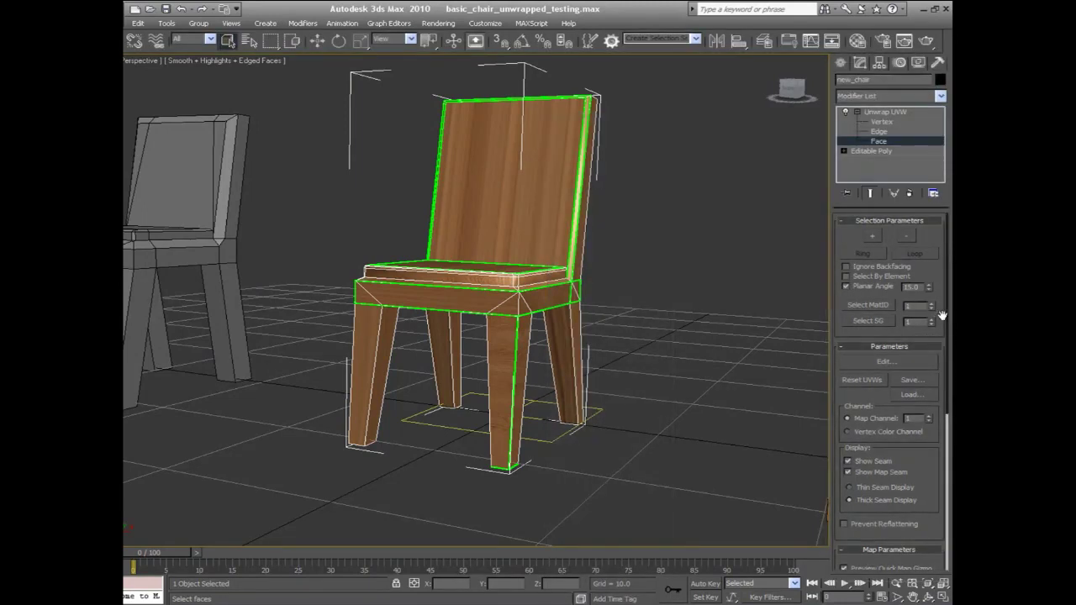
scroll(890, 450, "down", 7)
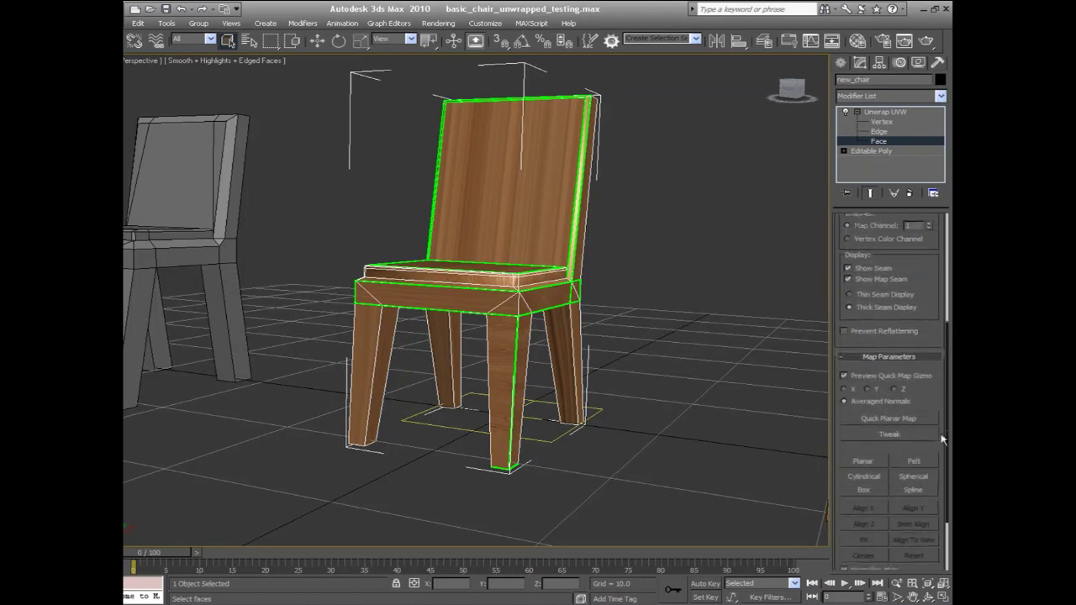
left_click(853, 392)
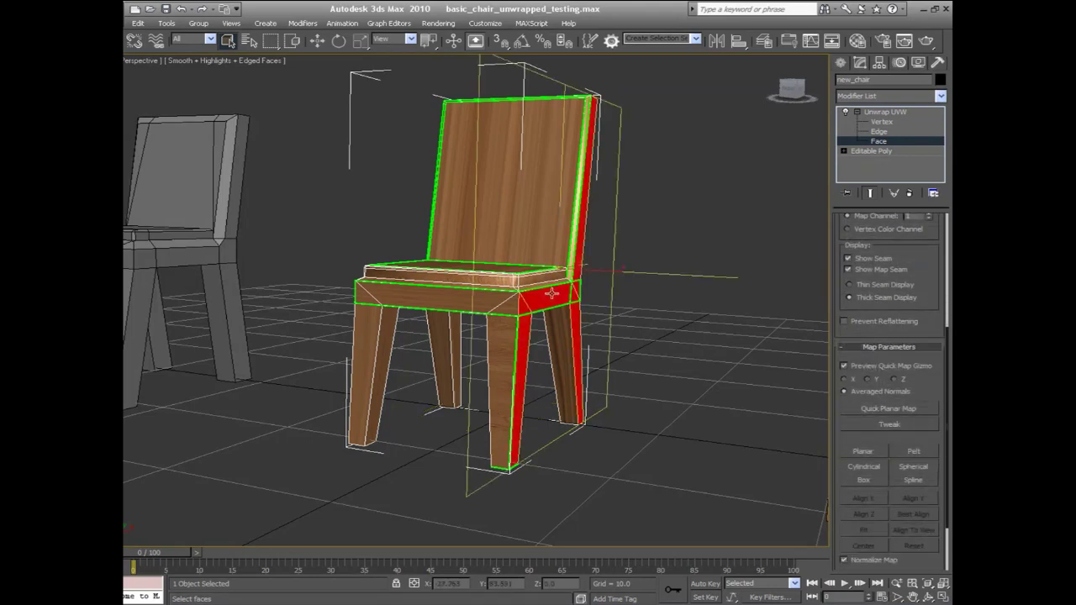
left_click(881, 411)
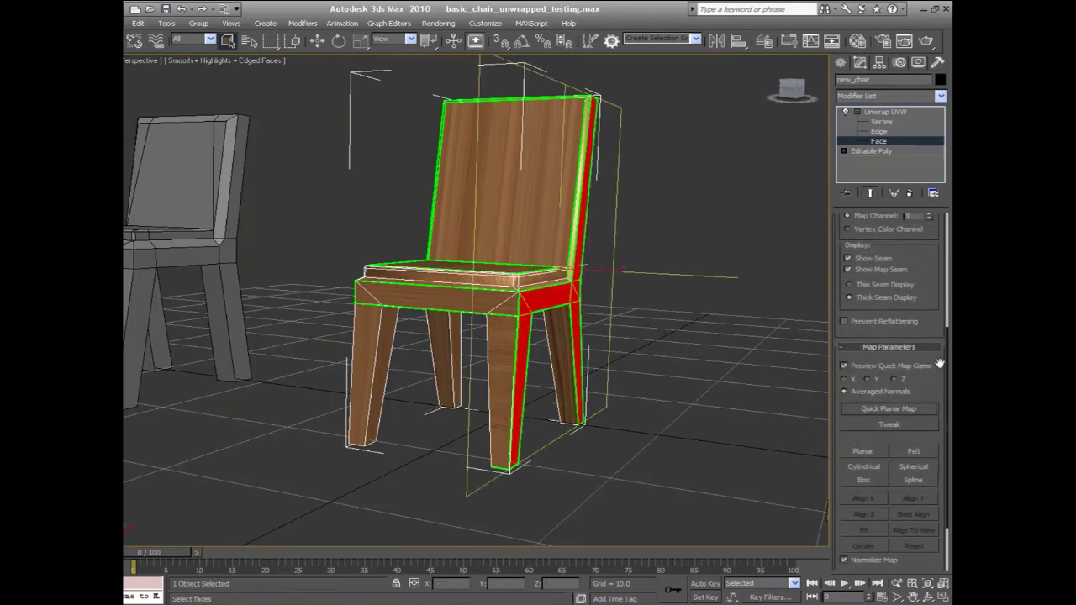
Open the UV editor, move the side's UV cluster to the right of the leg's cluster, and minimize the editor
left_click_drag(949, 365, 940, 281)
left_click(903, 265)
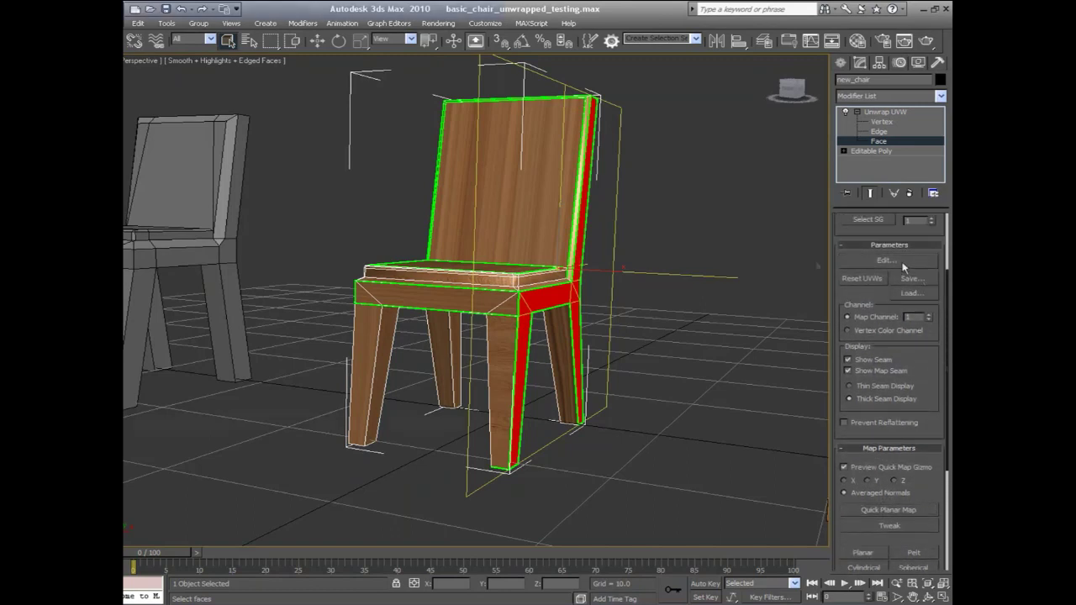
left_click_drag(508, 304, 709, 299)
left_click(913, 11)
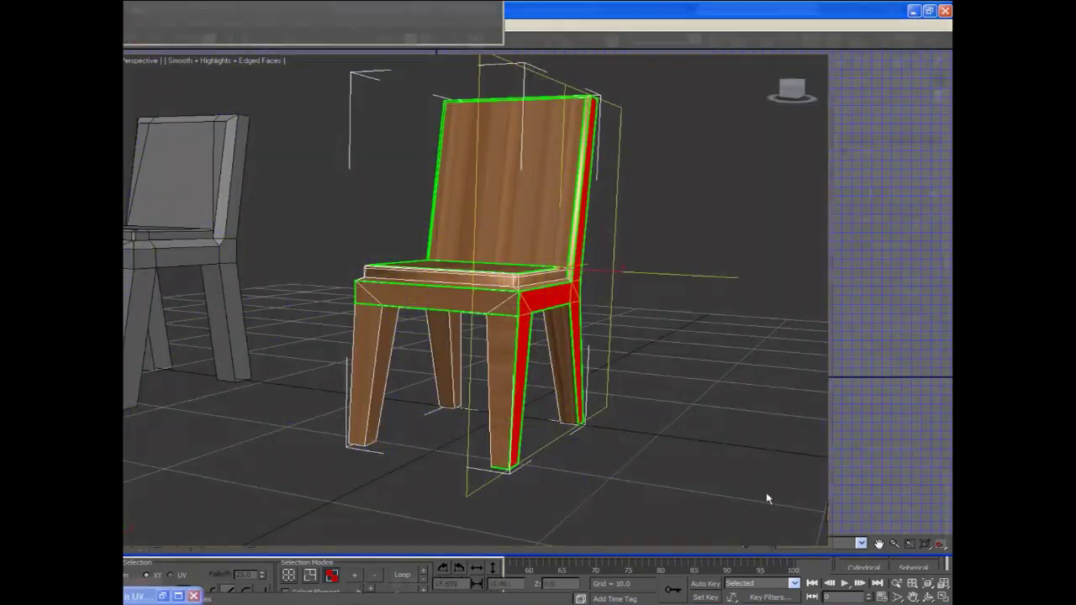
left_click(928, 596)
Select the faces of the chair frame's opposite side and apply Quick Planar Map to them
left_click_drag(471, 376, 467, 342)
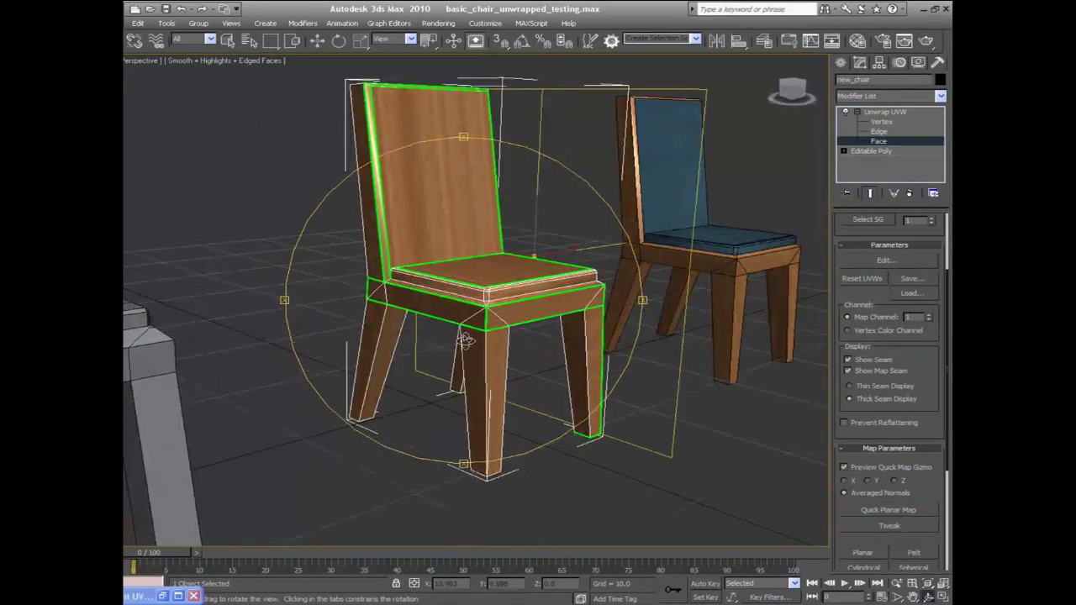
right_click(442, 325)
left_click(437, 313)
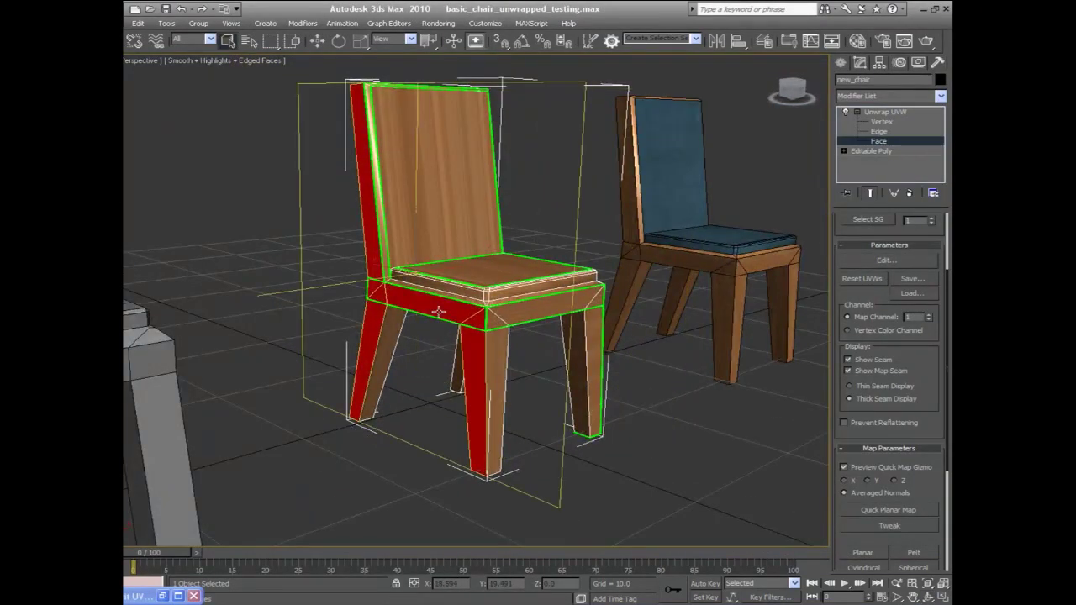
left_click(889, 510)
Arrange the two side profiles next to each other in the UV editor, right of the leg's cluster, and minimize the editor
left_click(875, 260)
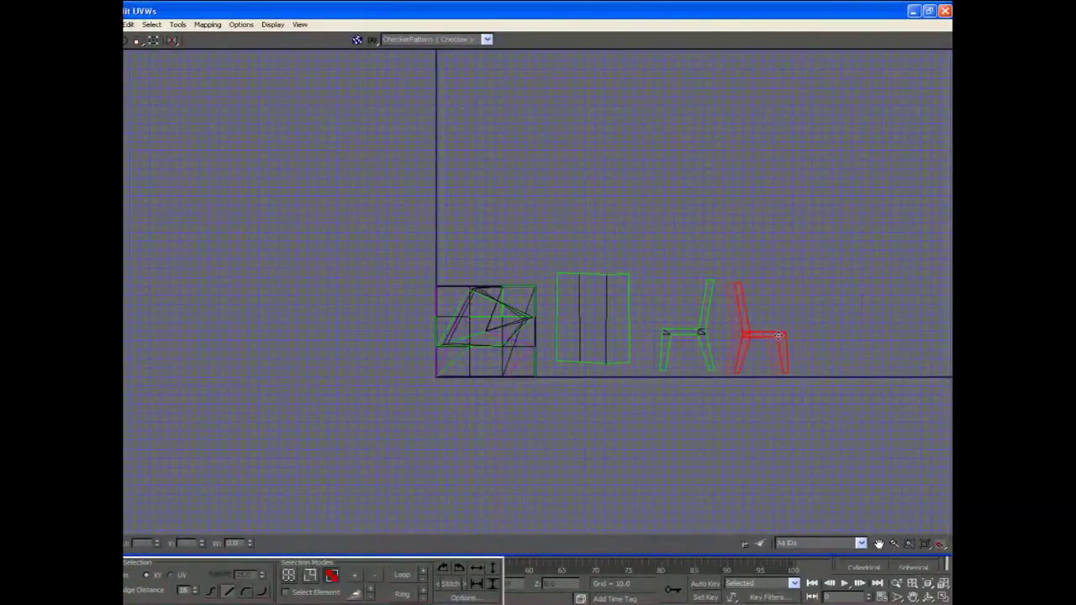
left_click_drag(709, 368, 716, 375)
left_click_drag(701, 330, 845, 333)
left_click(806, 263)
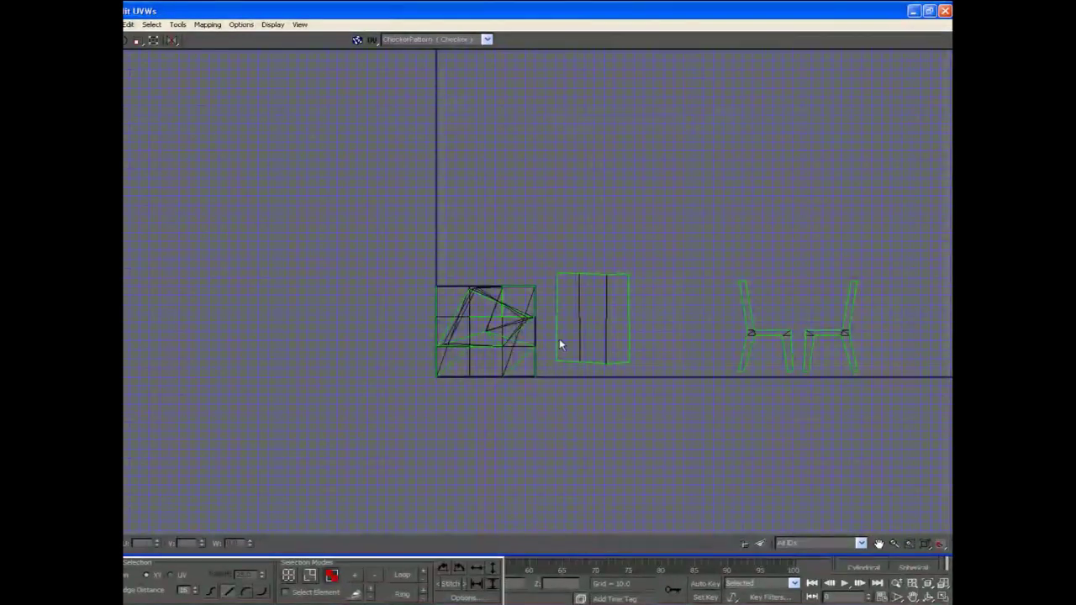
left_click(914, 10)
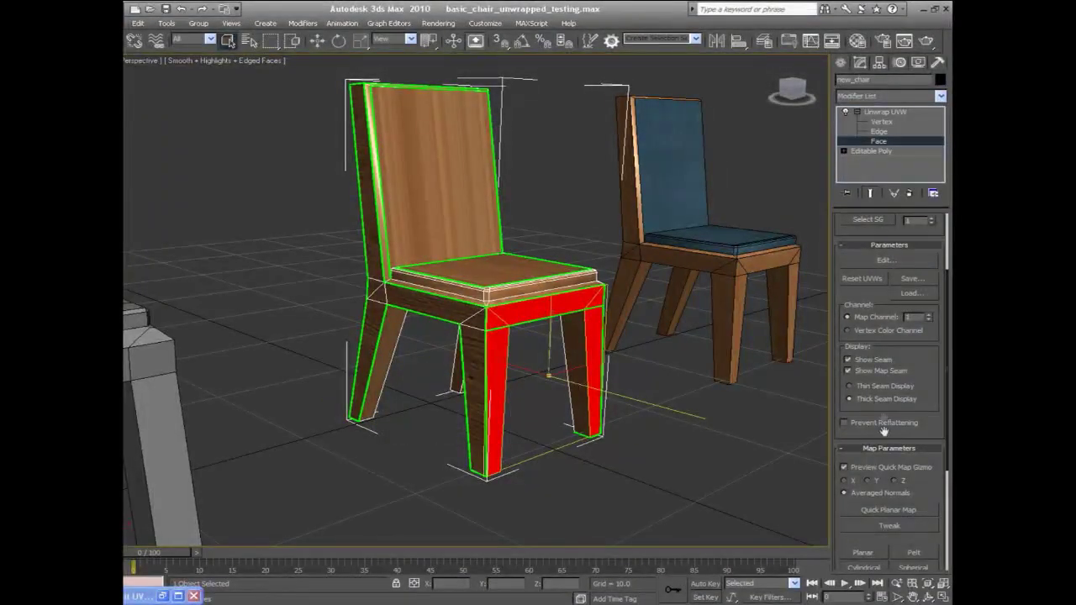
Quick planar map the front faces of the frame and legs, and scale and move their UV cluster between the side profiles
left_click(885, 513)
left_click(880, 262)
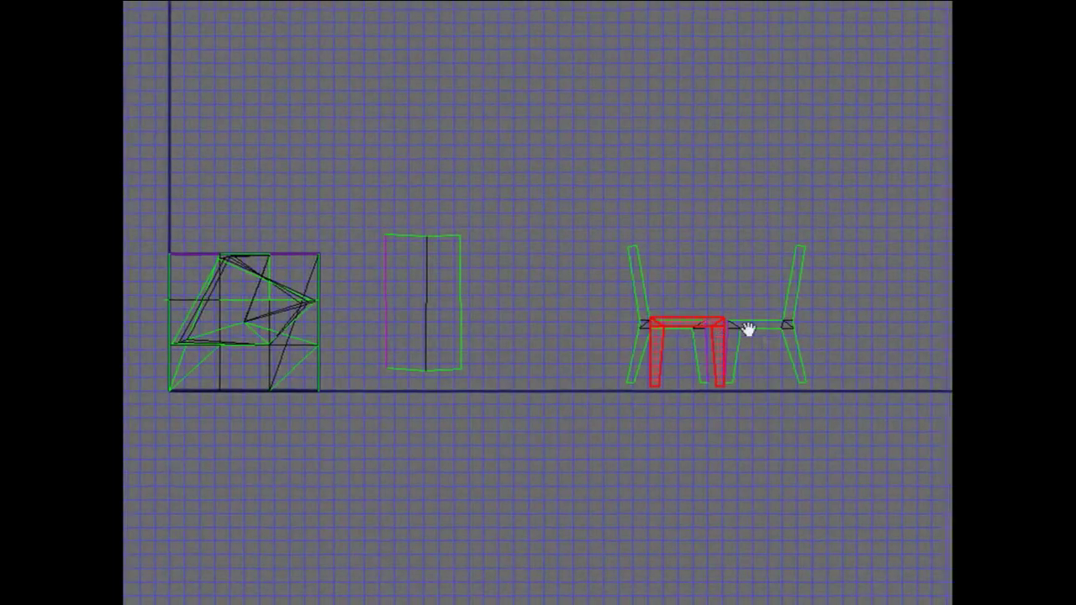
scroll(749, 329, "up", 5)
scroll(538, 334, "down", 1)
scroll(530, 334, "down", 2)
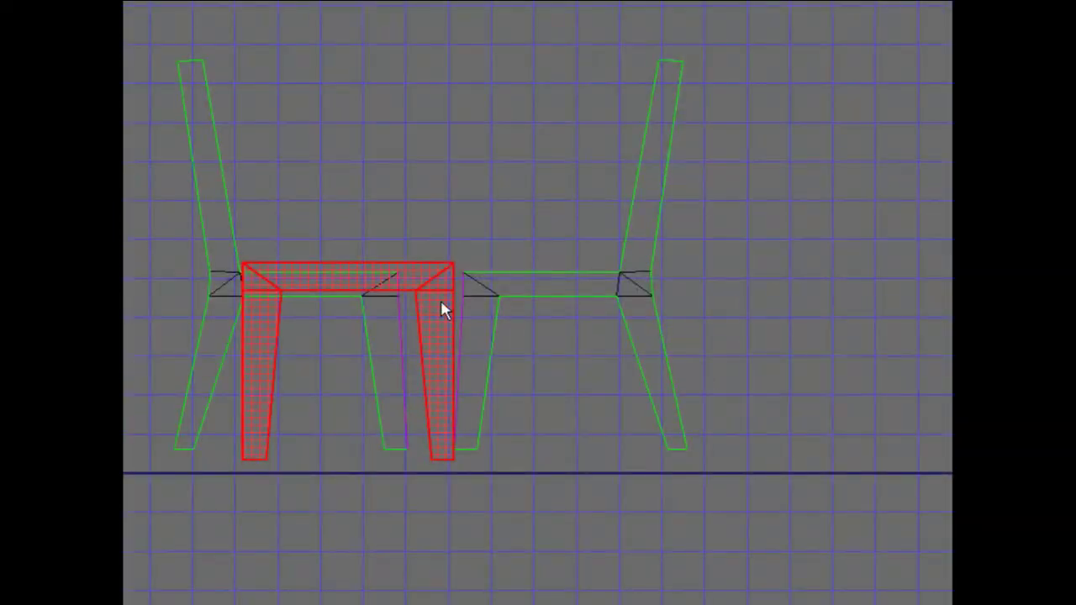
left_click_drag(445, 315, 516, 308)
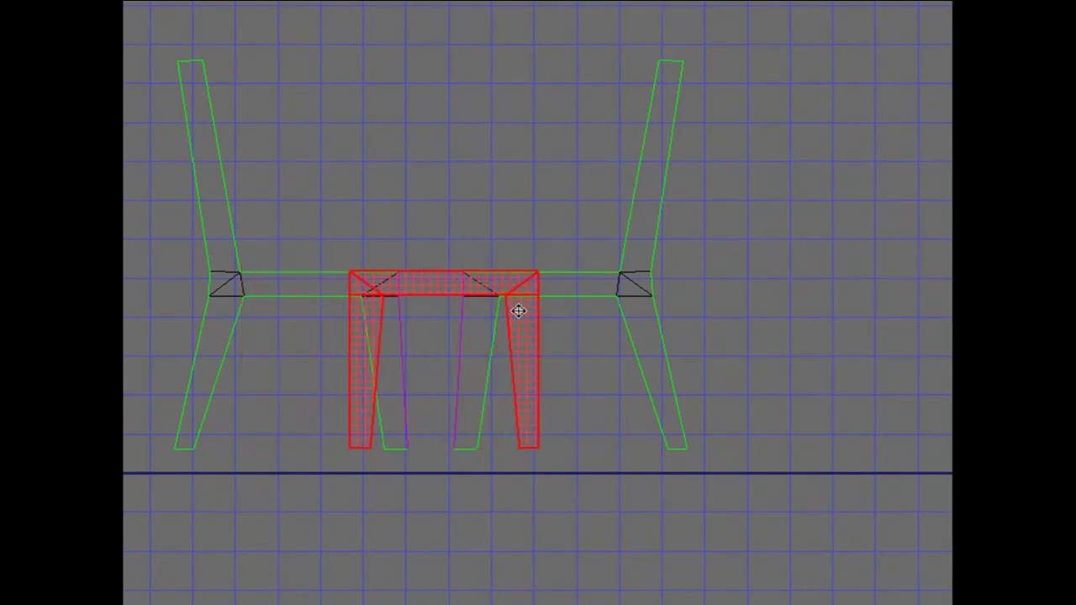
Move the front's UV cluster out to the left of the two side profiles and minimize the editor
left_click_drag(126, 171, 401, 466)
left_click(195, 254)
left_click(445, 293)
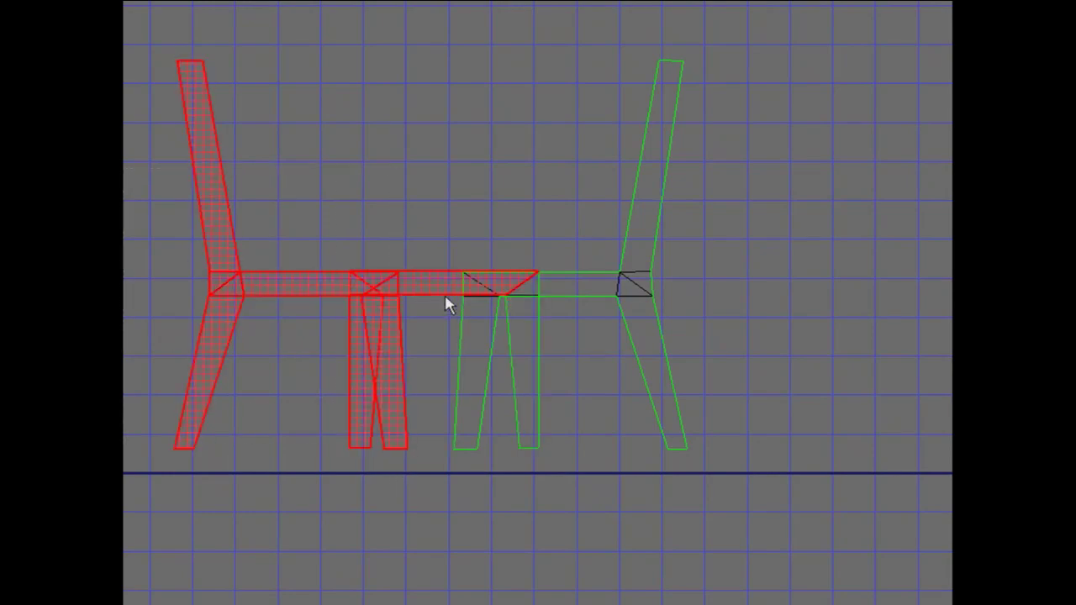
left_click(452, 290)
left_click_drag(449, 295, 117, 290)
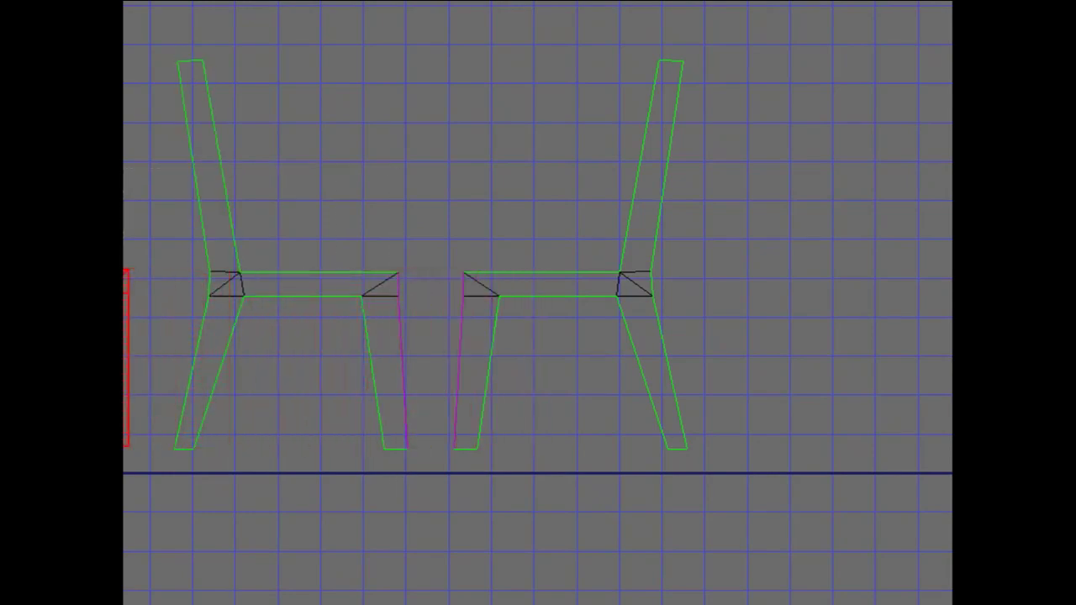
left_click_drag(148, 12, 247, 247)
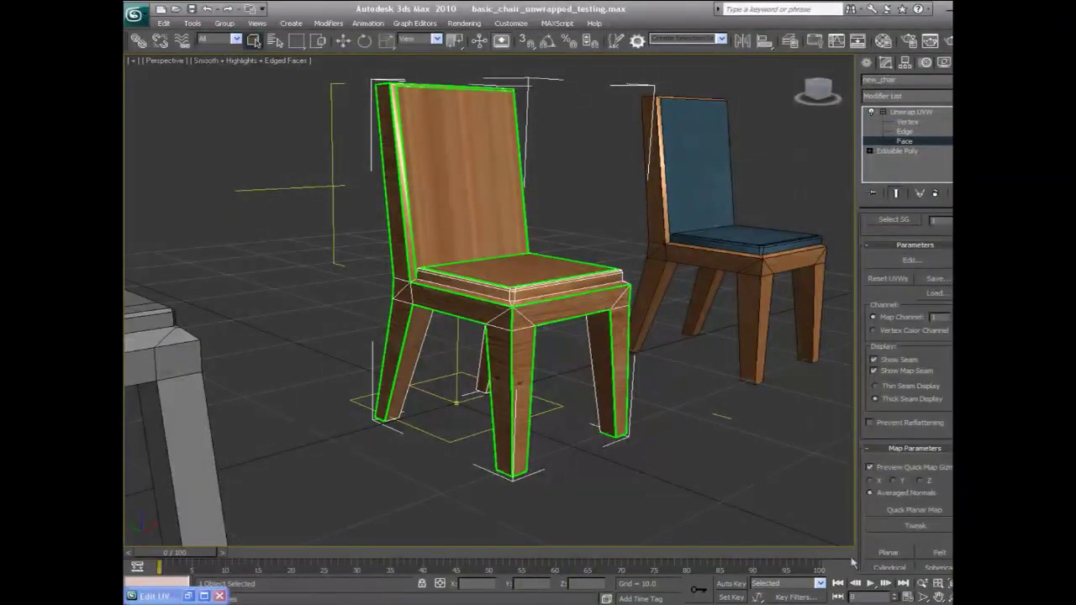
Select the rear faces of the chair's backrest, rail and back legs and apply Quick Planar Map to them
key("e")
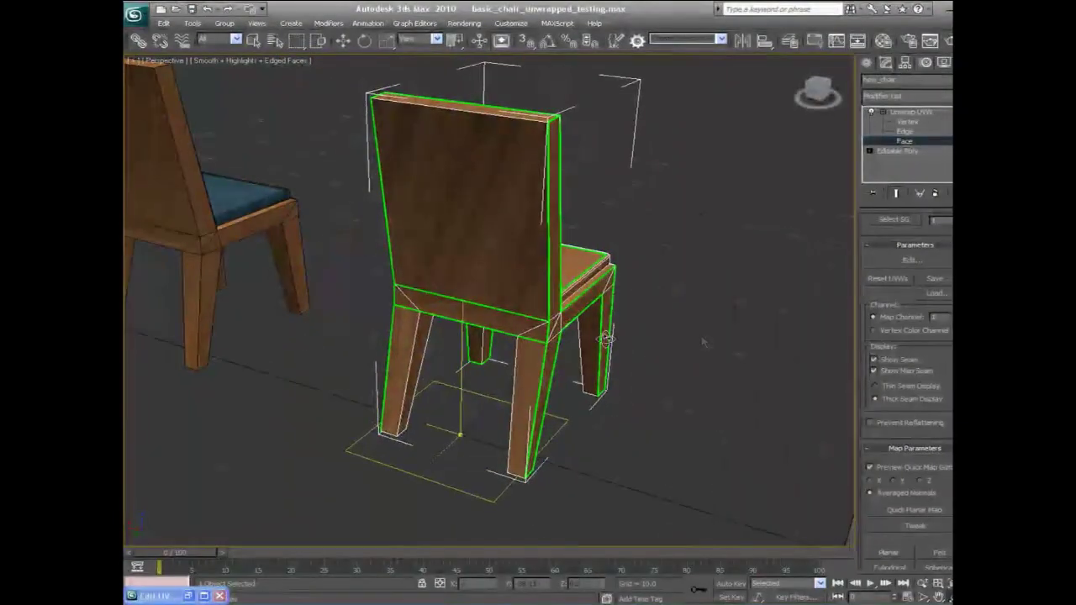
left_click(504, 278)
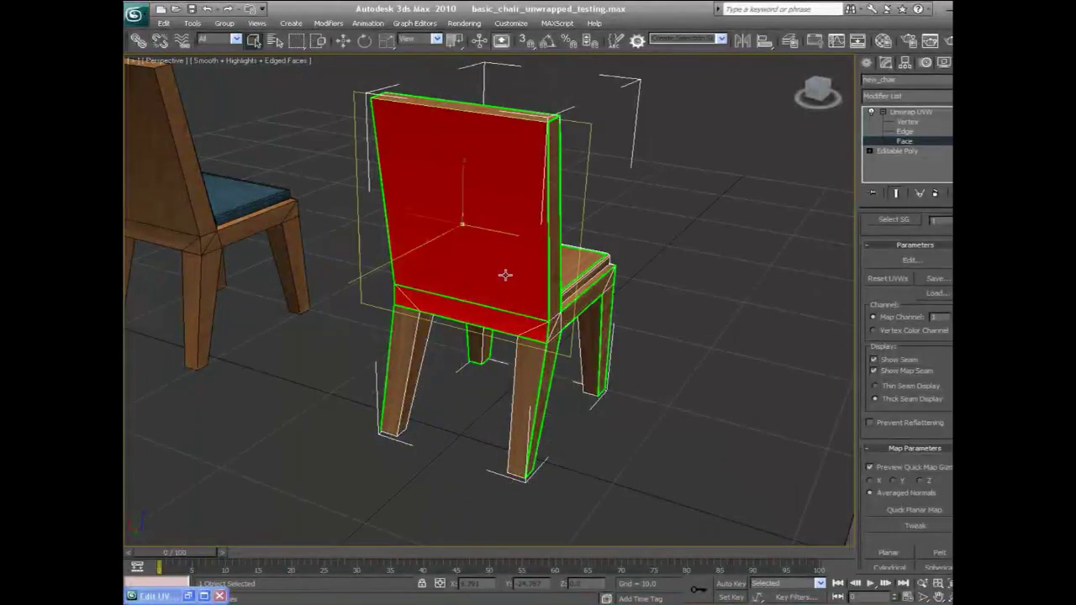
left_click(533, 375)
left_click(512, 281, "ctrl")
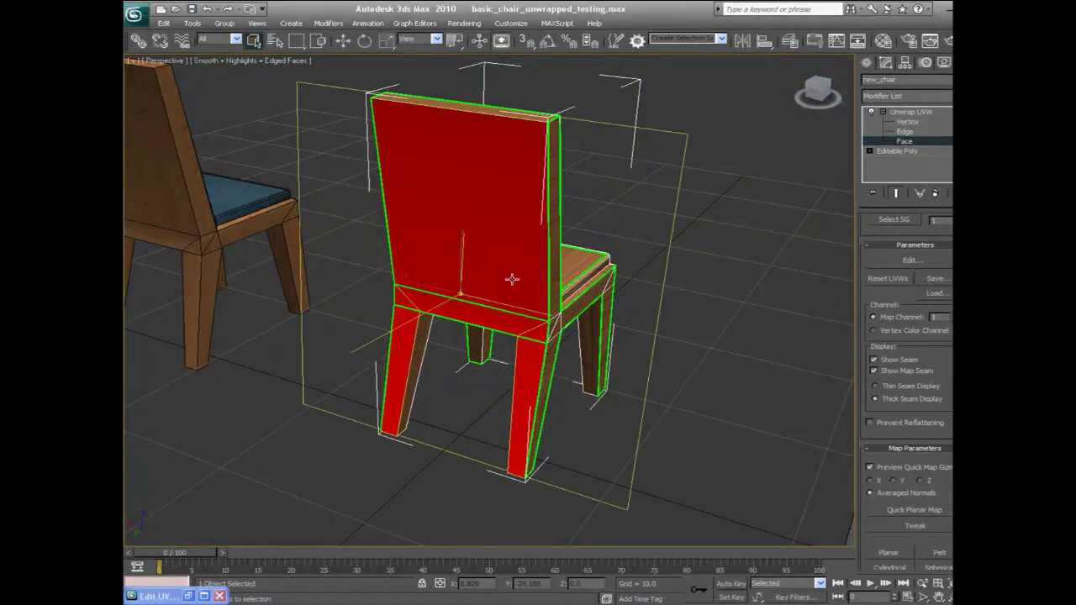
left_click(909, 509)
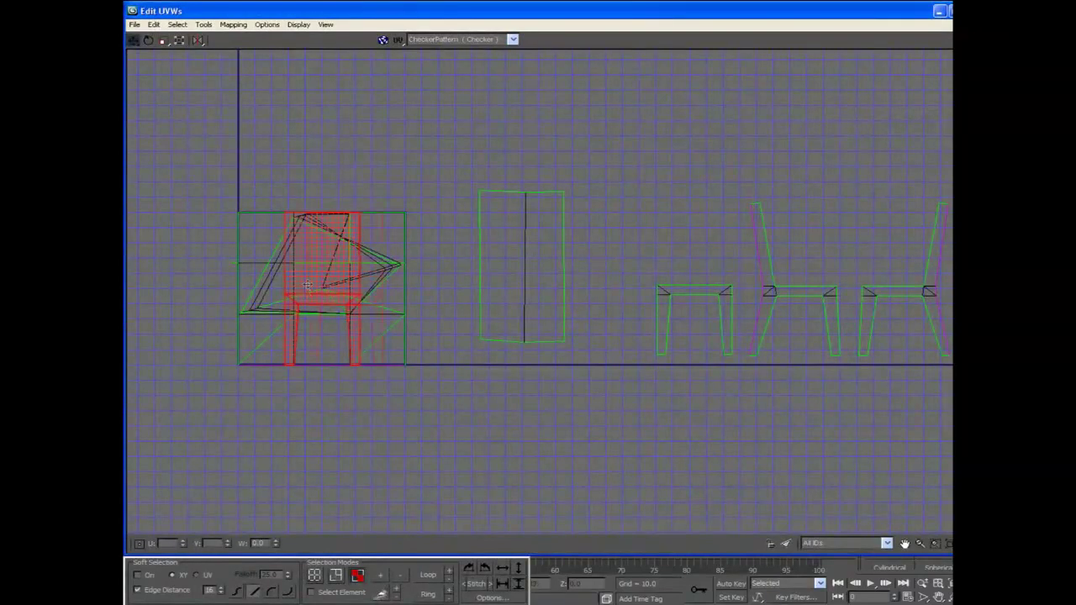
Move the back's UV cluster to the left of the front's cluster, and place the leg's cluster over the unarranged faces
left_click_drag(320, 284, 595, 278)
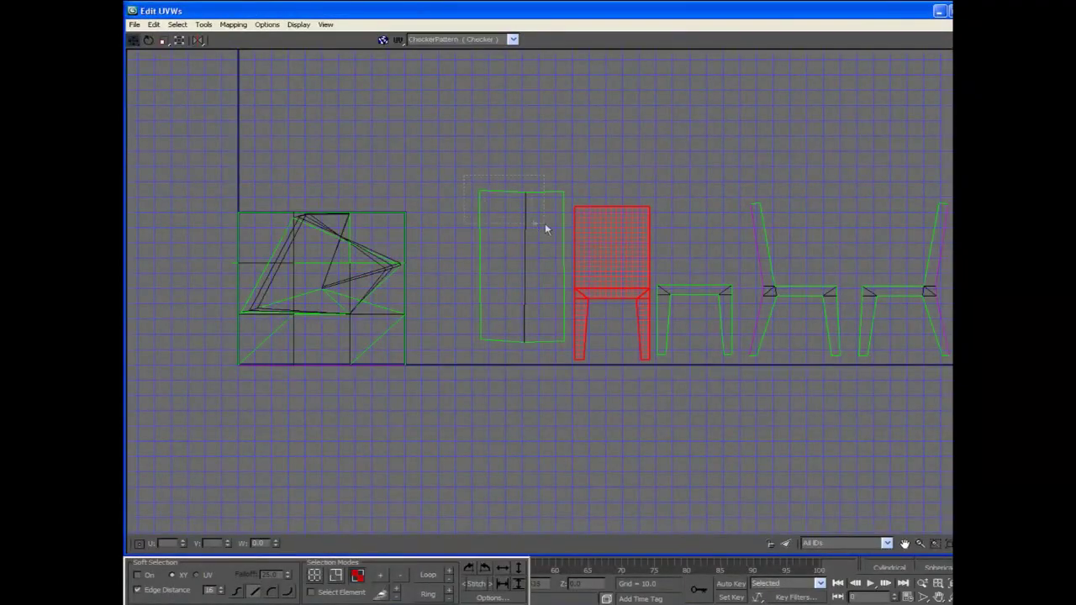
left_click_drag(545, 227, 339, 241)
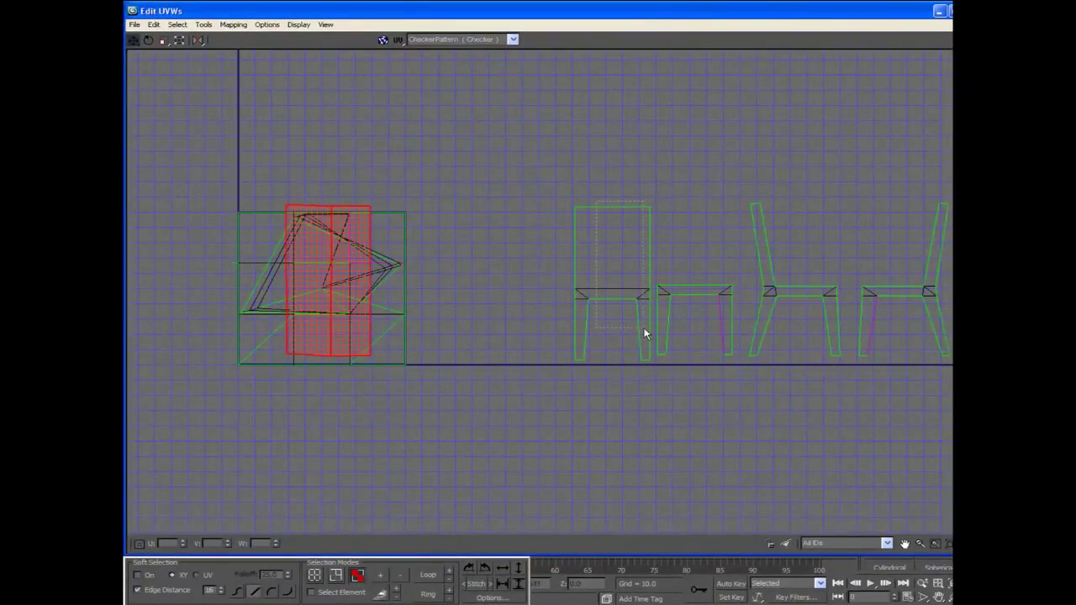
left_click_drag(646, 334, 649, 330)
scroll(763, 145, "down", 2)
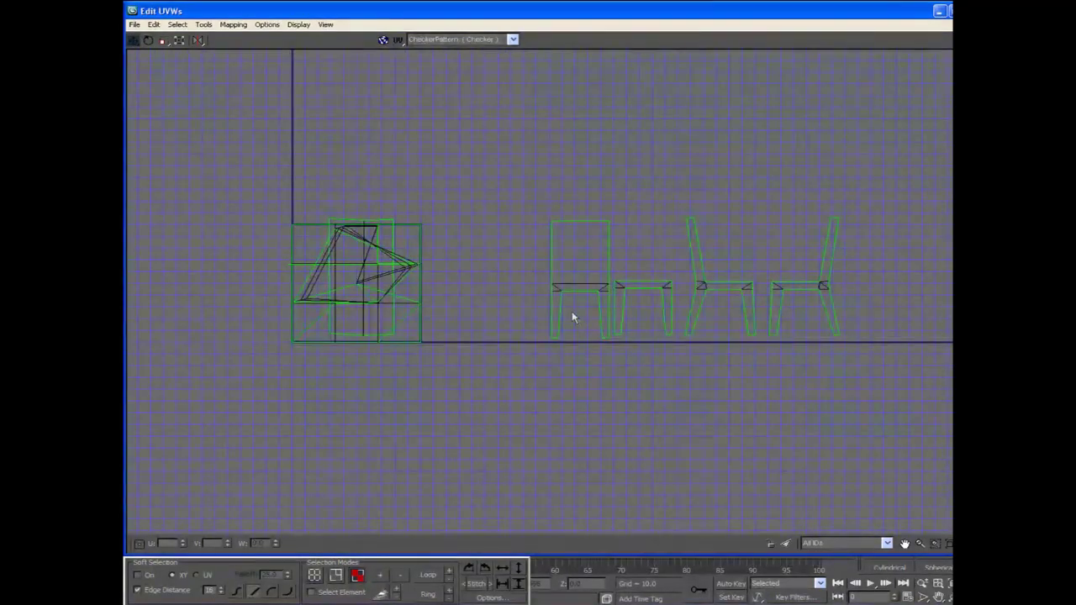
left_click_drag(601, 342, 602, 342)
left_click_drag(588, 262, 521, 235)
key("e")
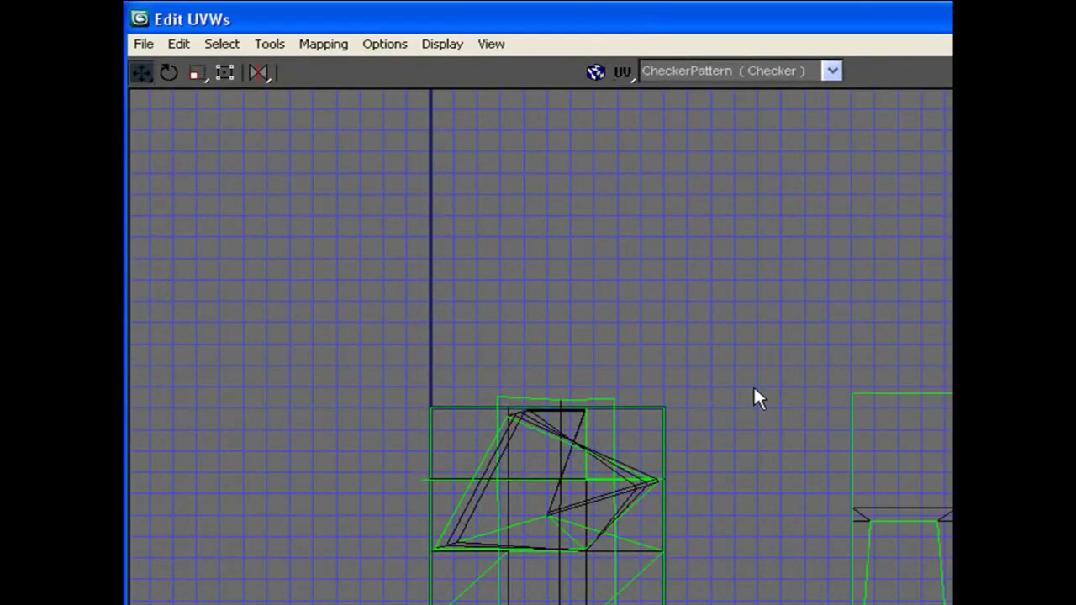
Display the checker map behind the UV layout, look through the texture list options, and hide the map
scroll(757, 391, "up", 2)
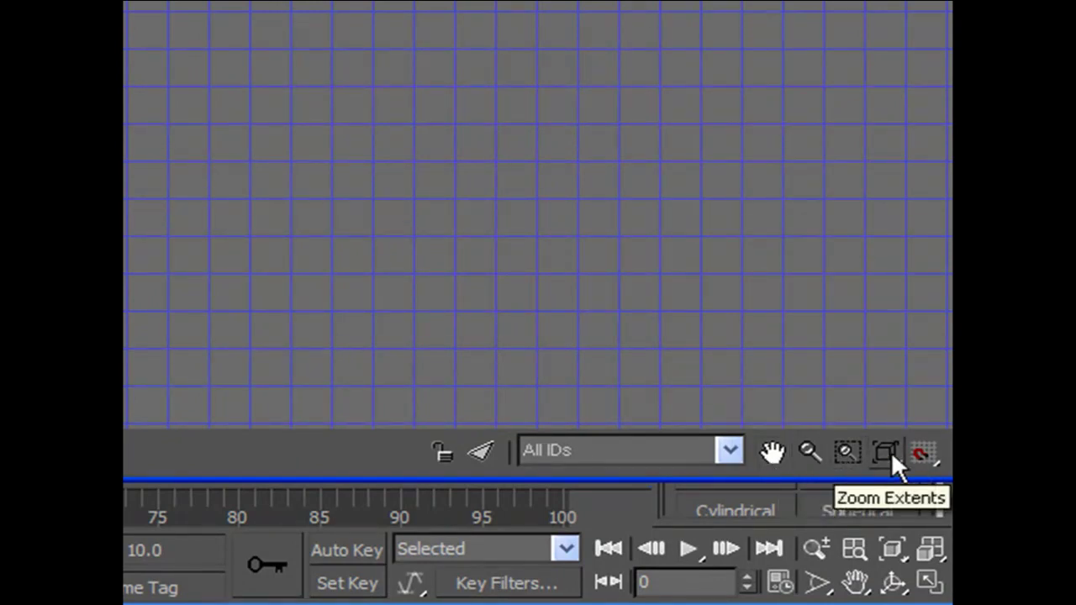
middle_click_drag(538, 214, 548, 351)
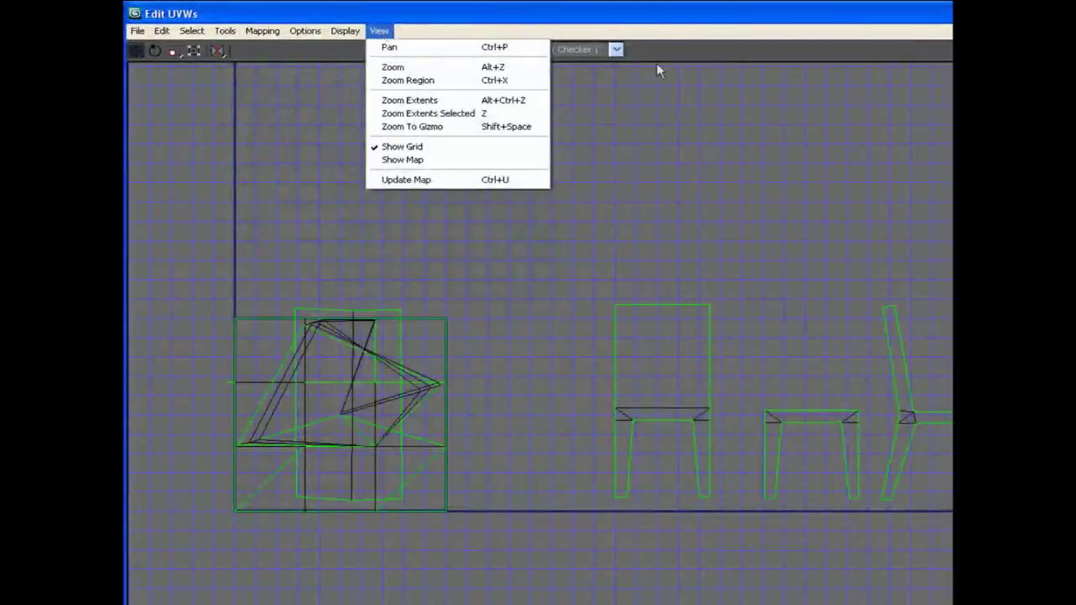
left_click(674, 126)
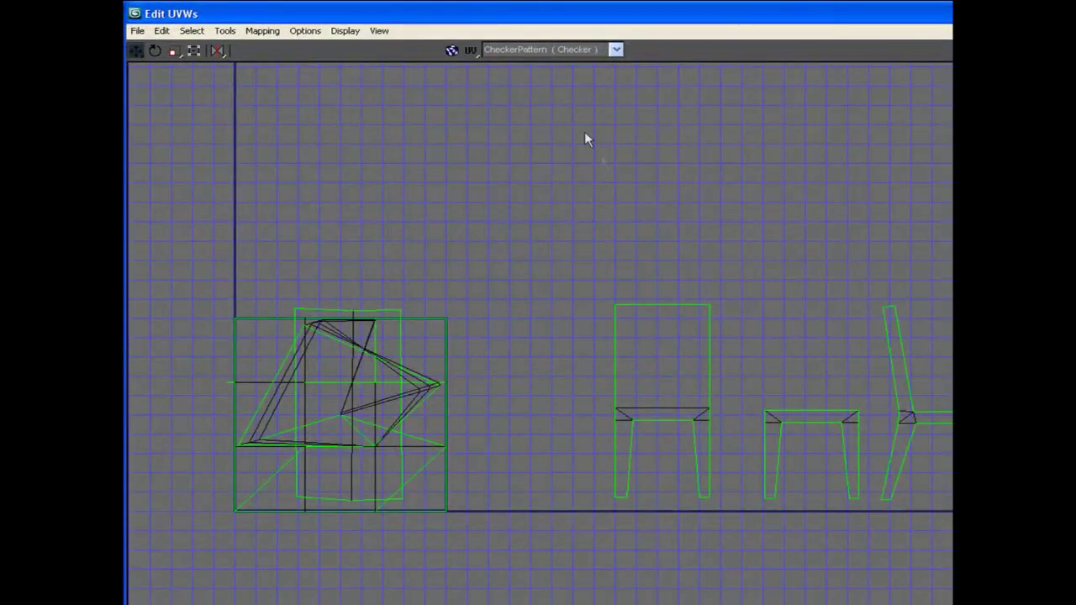
left_click(453, 50)
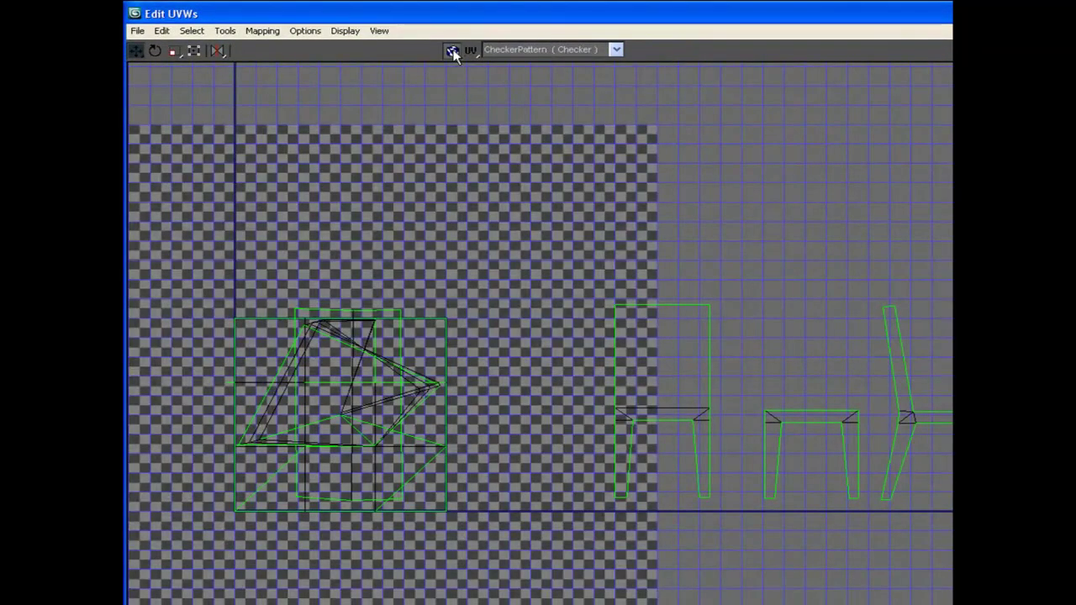
left_click(452, 51)
left_click(452, 51)
left_click(617, 49)
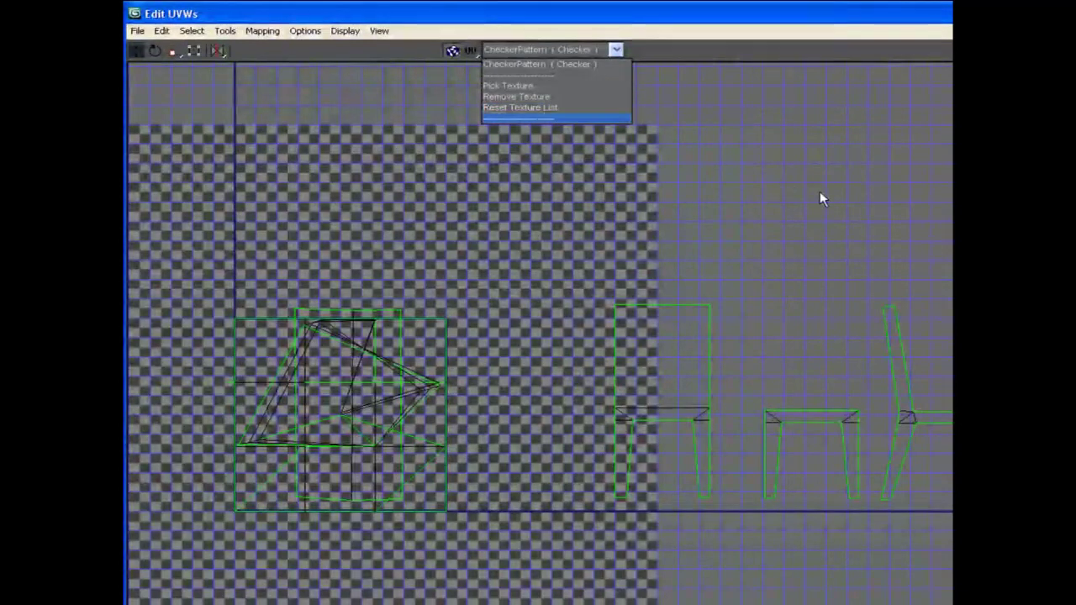
left_click(819, 199)
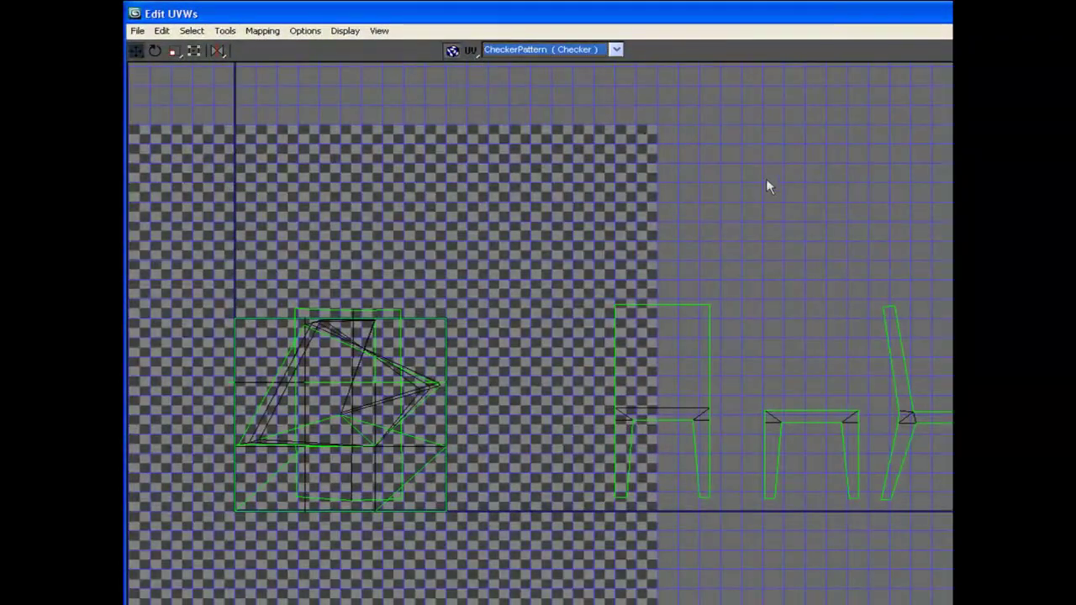
left_click(470, 50)
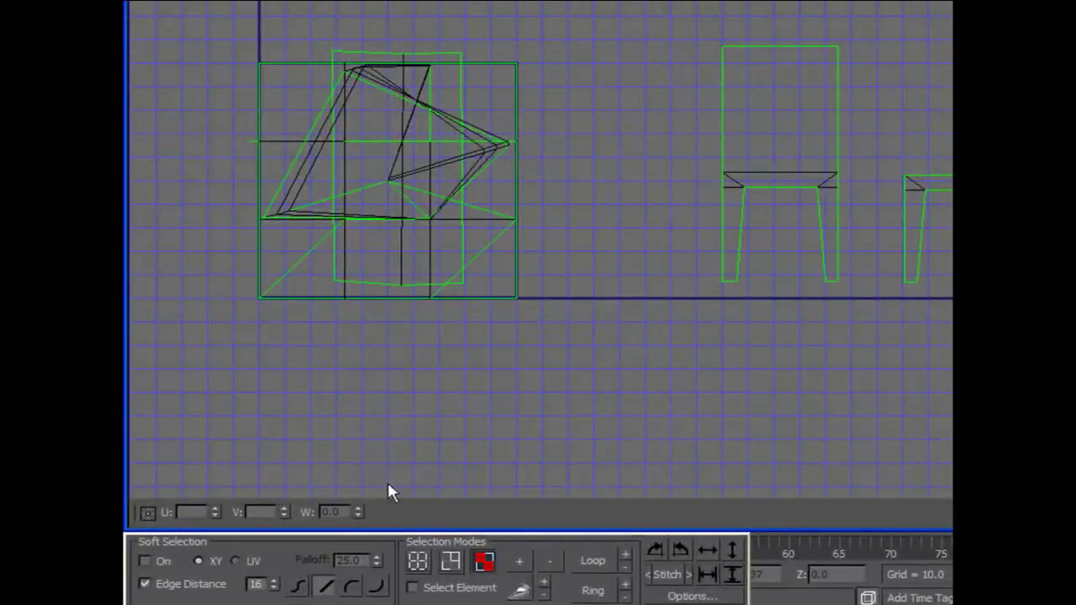
Try the vertex, edge and face selection modes, select the backrest face of the back's cluster, and deselect it
left_click(418, 564)
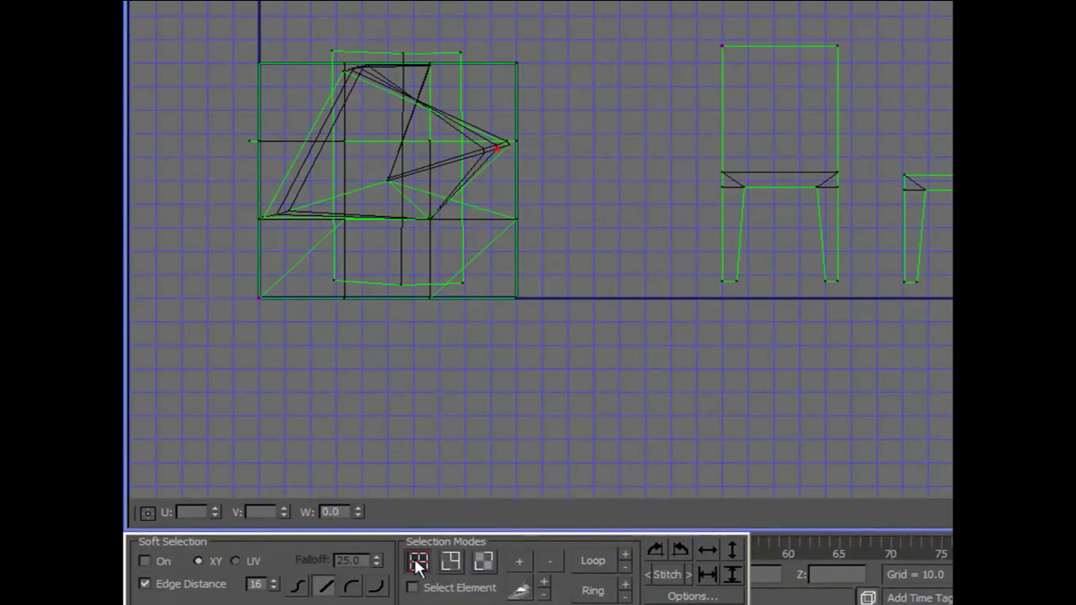
left_click(451, 562)
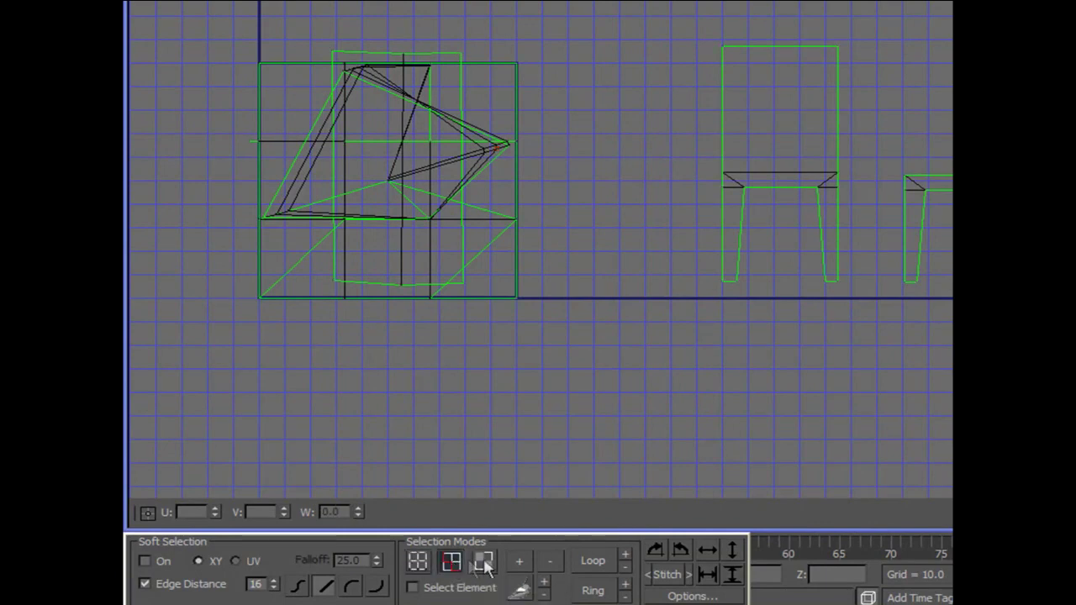
left_click(486, 562)
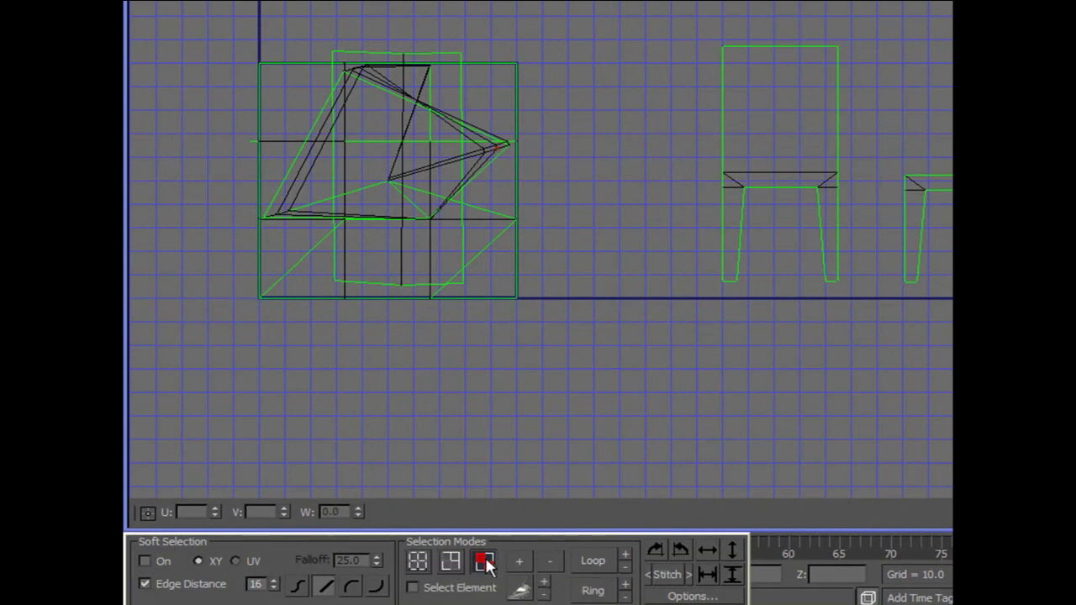
left_click(797, 146)
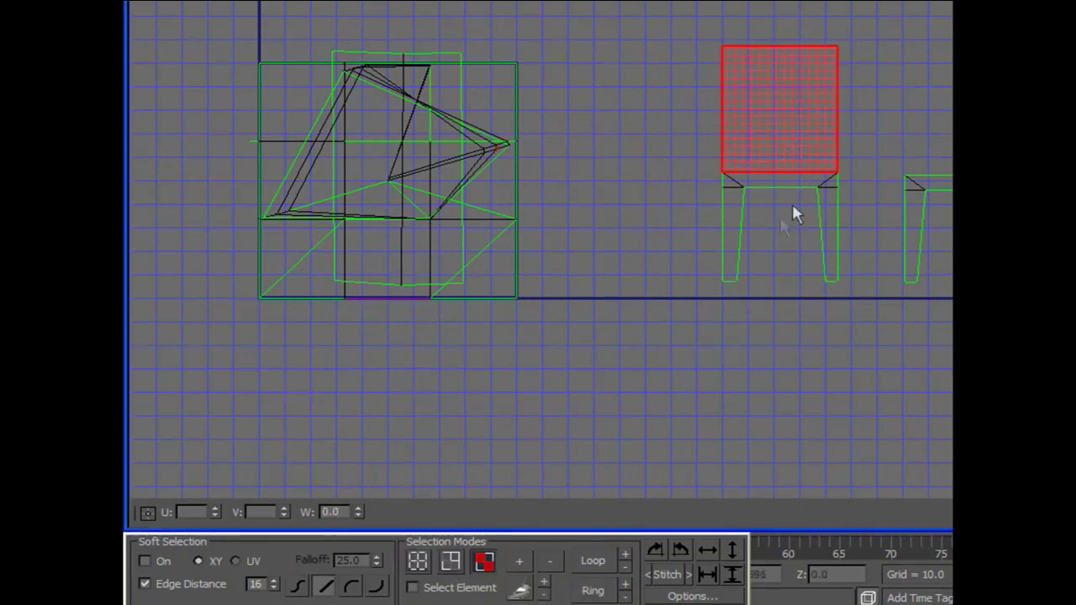
left_click(653, 238)
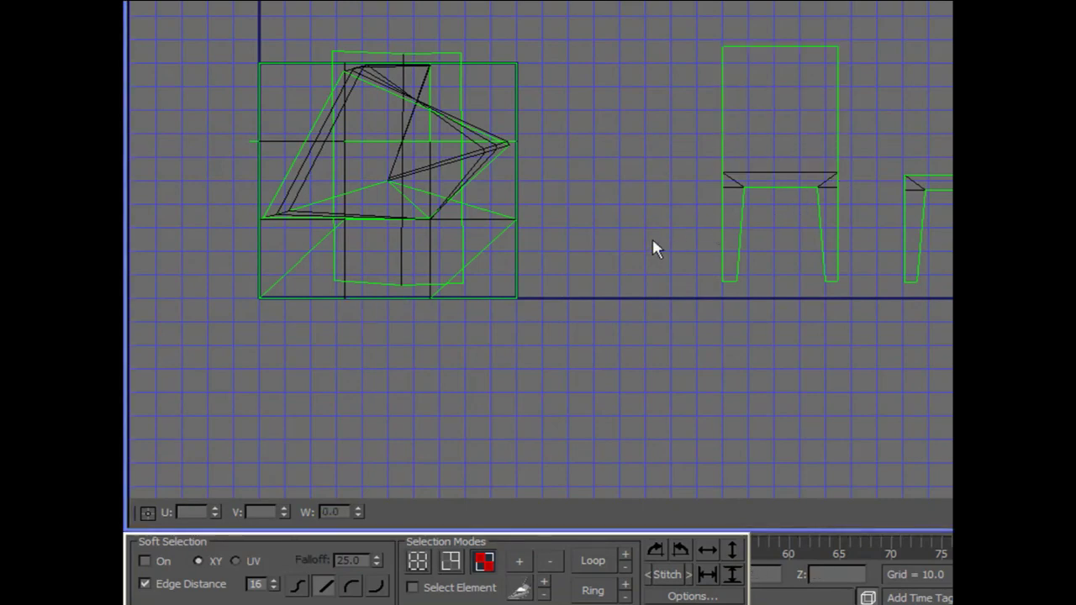
Try selecting leg vertices, a backrest edge and the backrest face in their matching modes, ending in face mode with nothing selected
key("1")
left_click_drag(673, 251, 766, 319)
key("2")
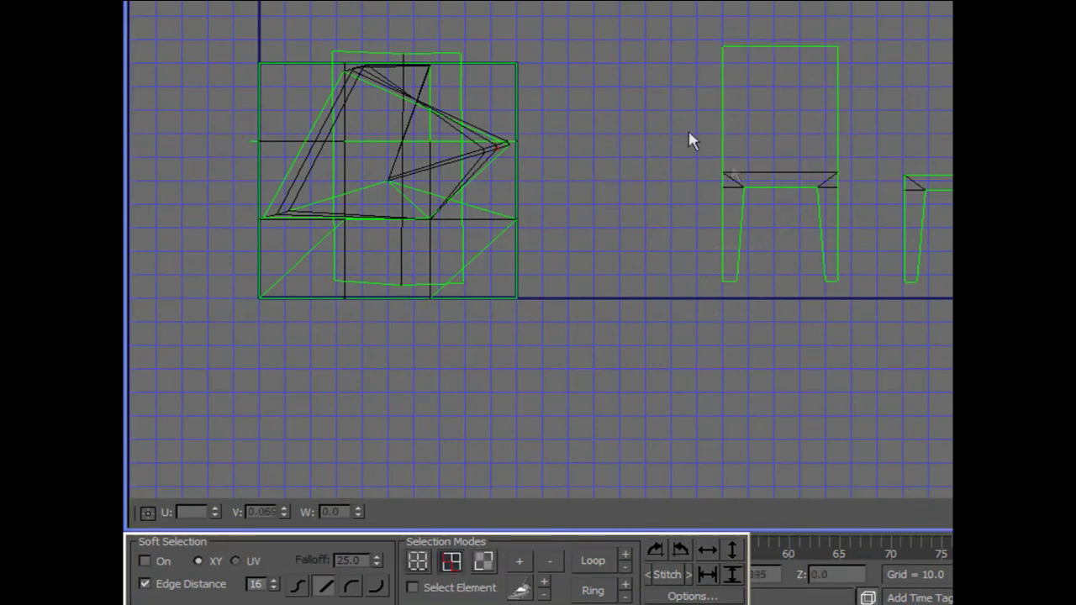
left_click(723, 128)
key("3")
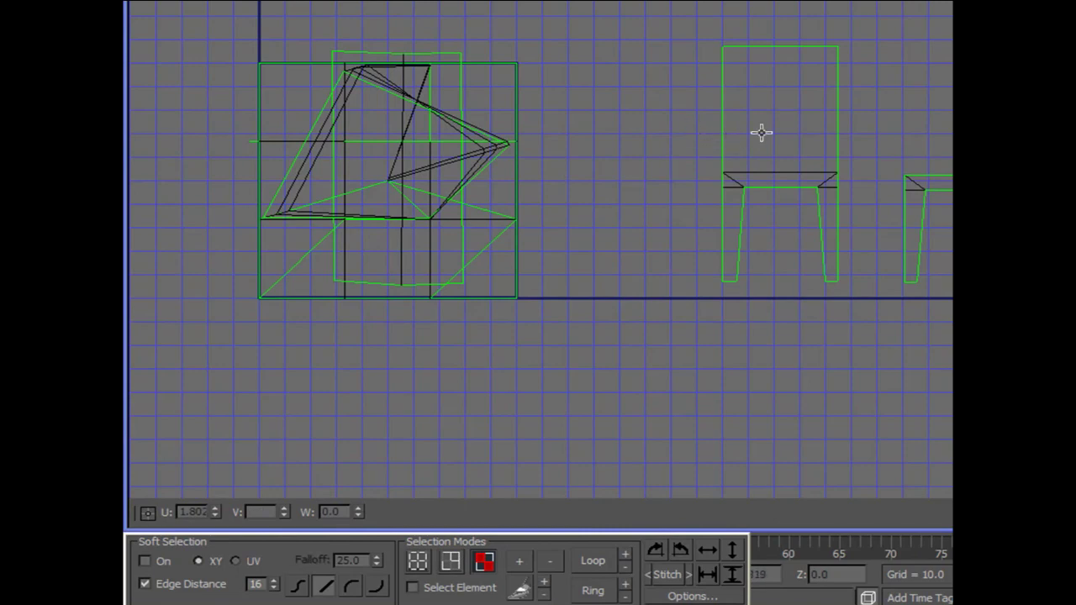
left_click(761, 132)
left_click(673, 238)
key("1")
key("2")
key("3")
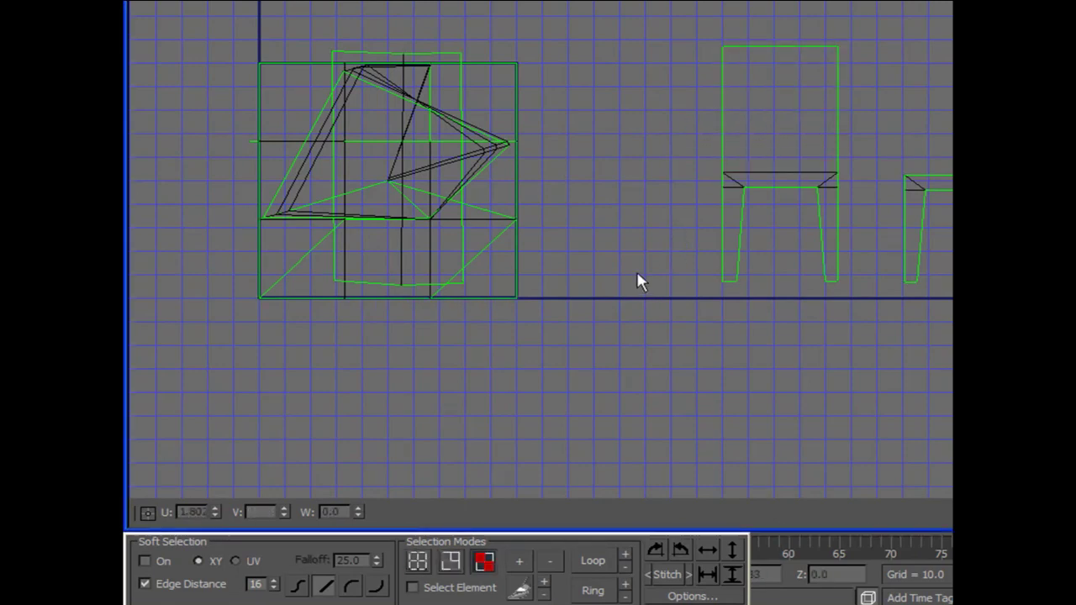
Turn on Select Element, shift the back's UV cluster left, and move the front's cluster next to it
left_click(412, 588)
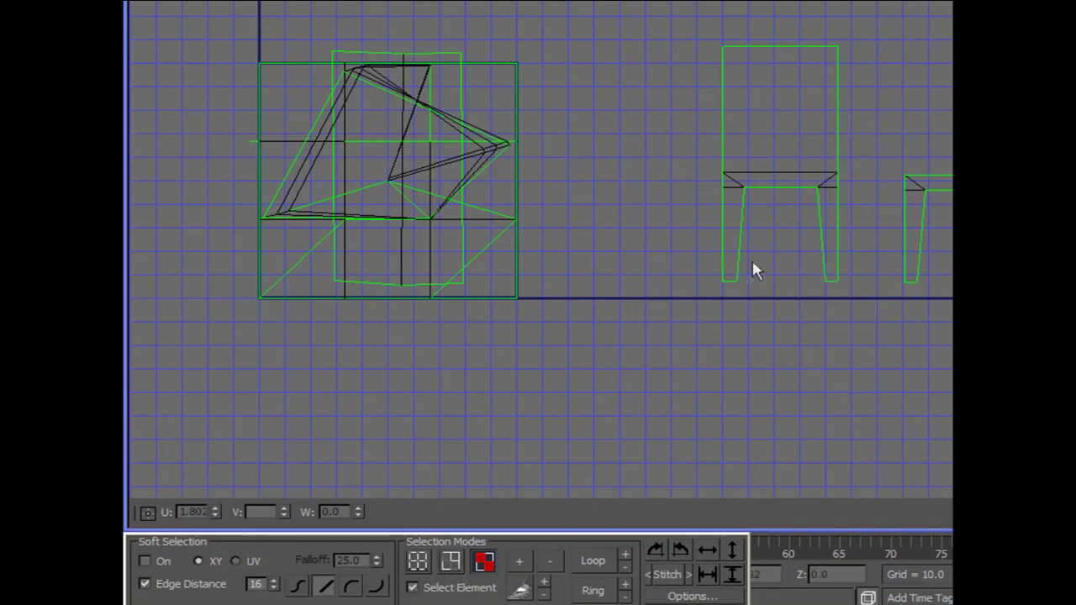
left_click(757, 175)
left_click_drag(793, 167, 744, 170)
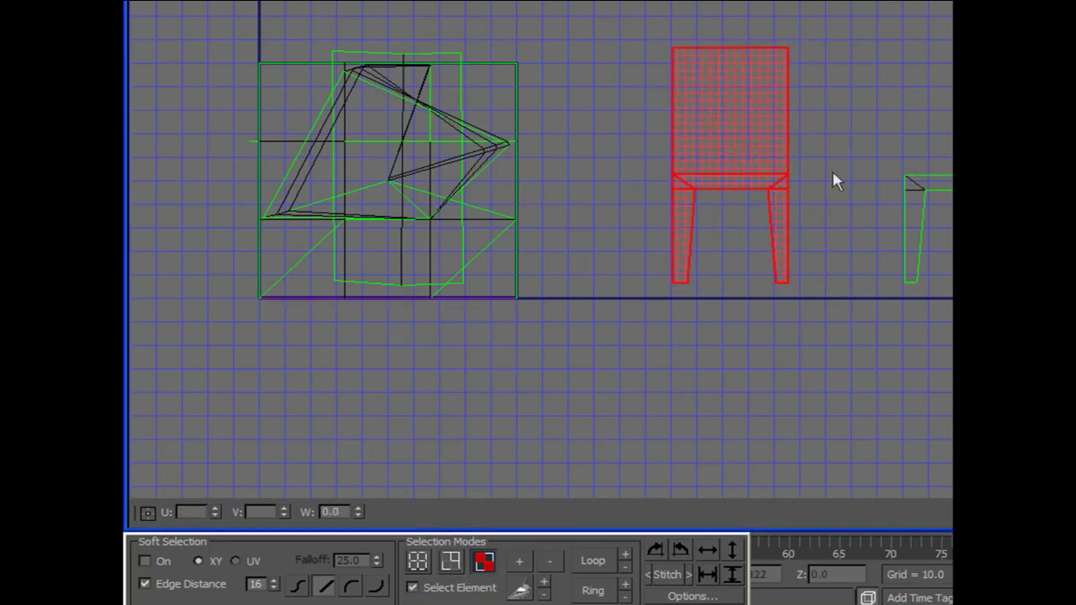
left_click(990, 181)
left_click_drag(991, 181, 896, 180)
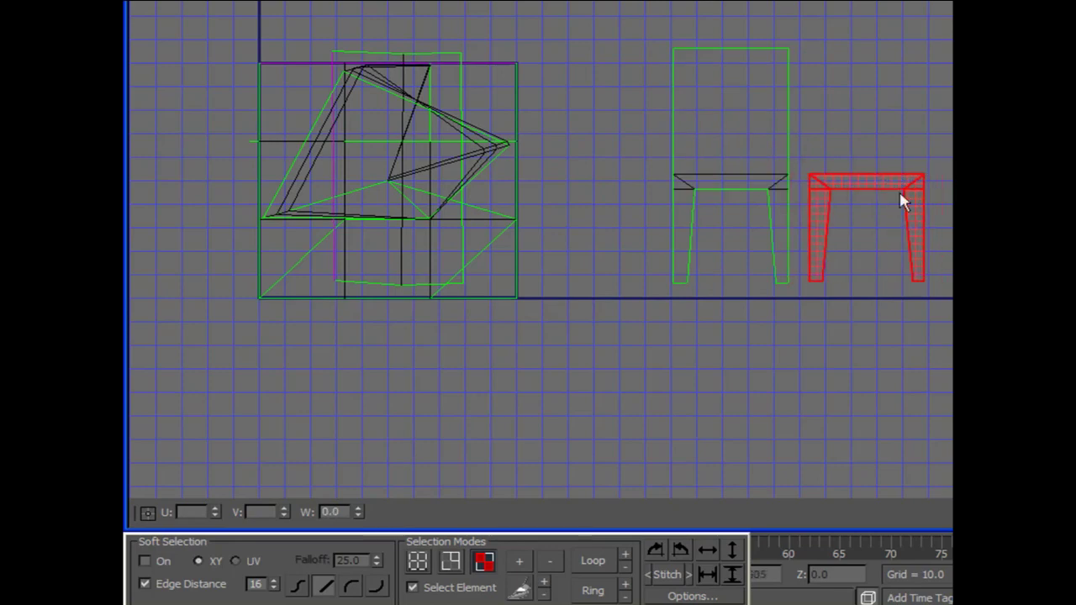
Rearrange the clusters in a row so the first side profile sits between back and front, and the second right of the front
left_click(992, 180)
left_click_drag(992, 180, 1043, 182)
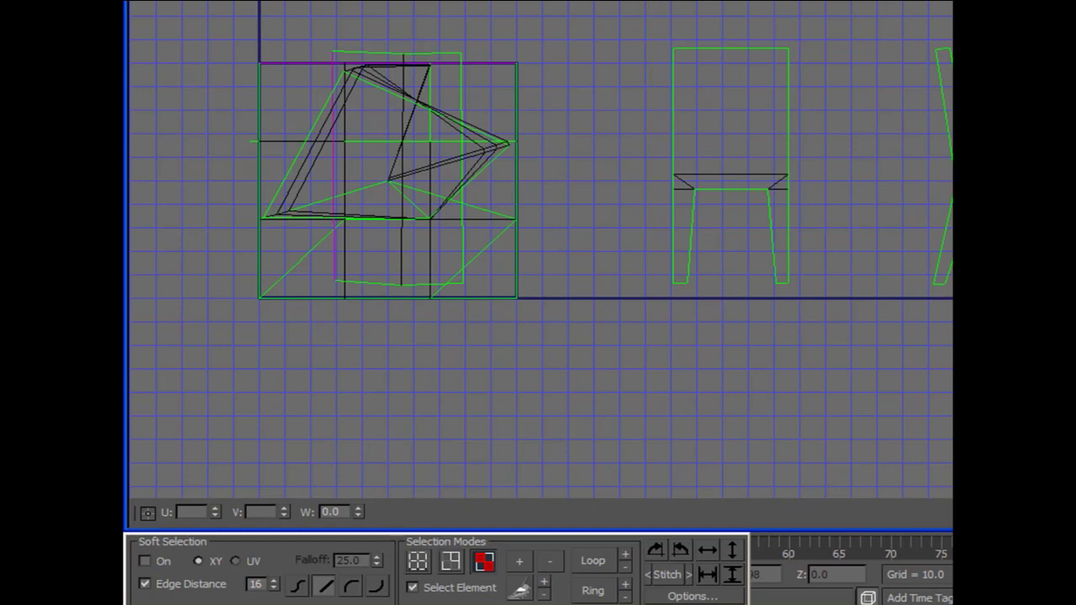
left_click_drag(1026, 184, 911, 180)
left_click(993, 182)
left_click_drag(992, 225, 964, 225)
left_click(993, 181)
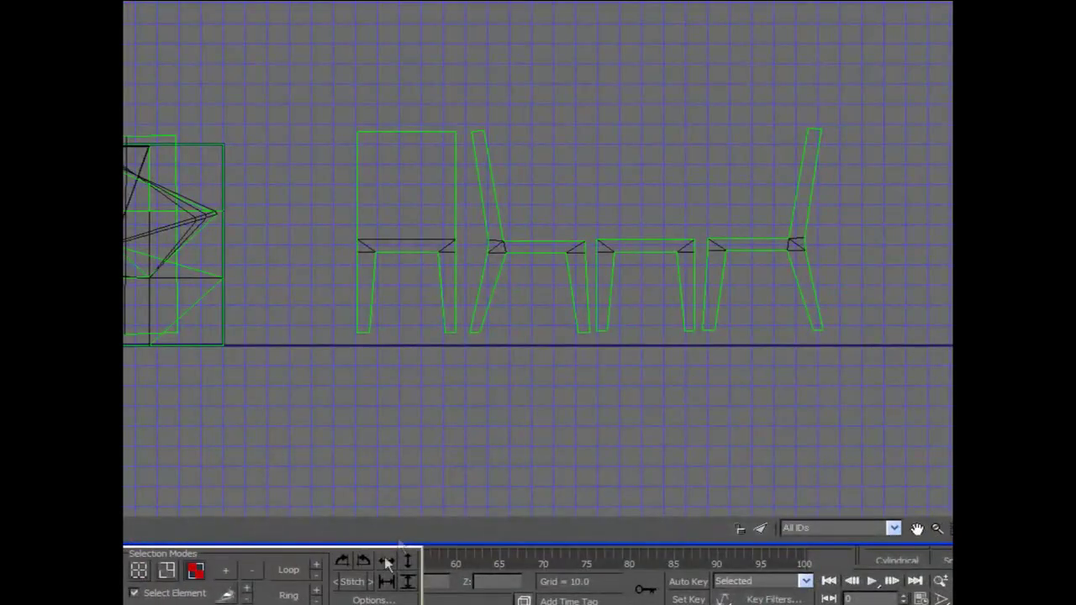
Turn off Select Element, select the two top vertices of the first side profile's backrest, and align them horizontally
scroll(473, 361, "up", 4)
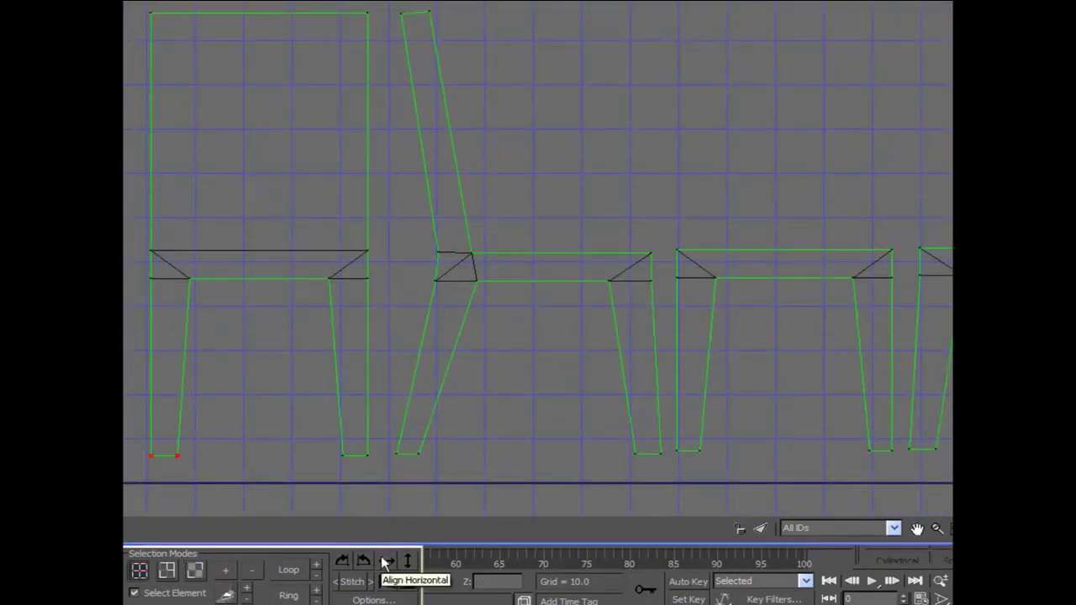
left_click(400, 7)
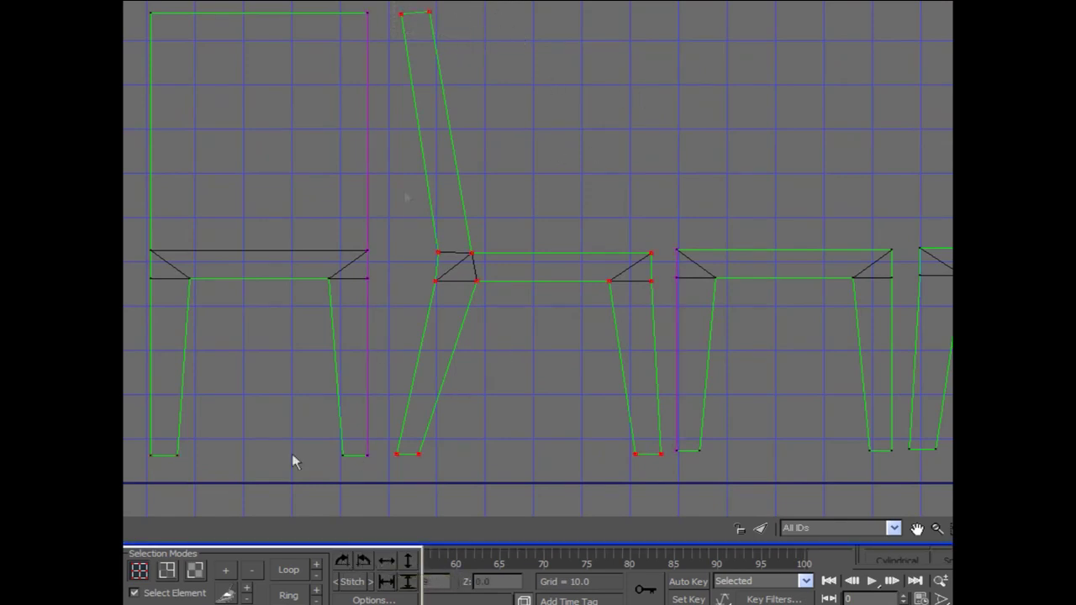
left_click(135, 593)
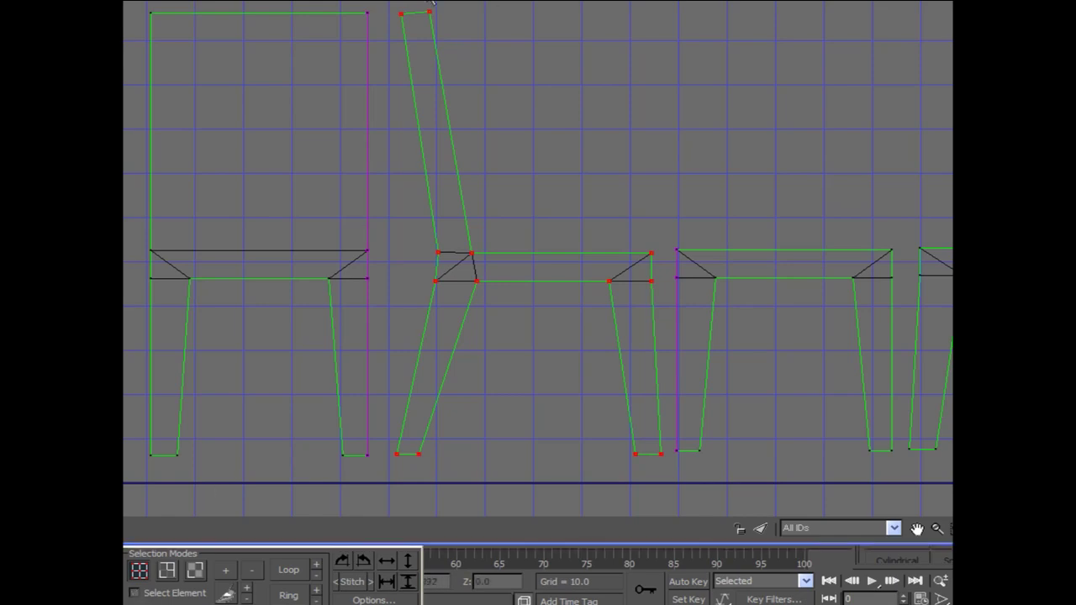
left_click_drag(387, 1, 447, 33)
left_click(386, 560)
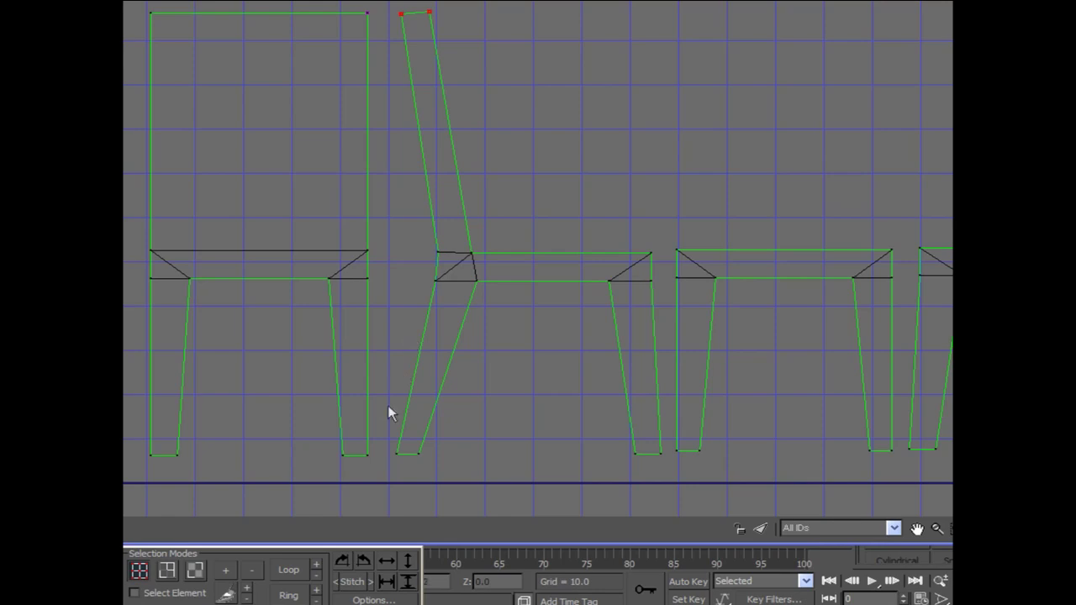
Try to align the two inner vertices of the first side profile's rear rail joint vertically
left_click_drag(454, 246, 484, 291)
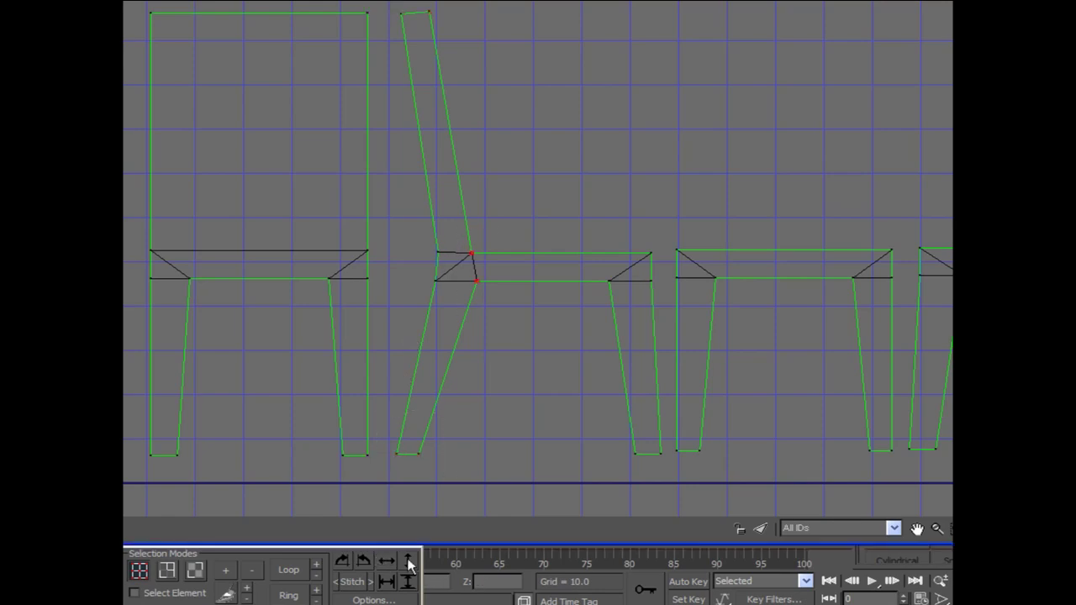
left_click(408, 562)
scroll(544, 339, "down", 3)
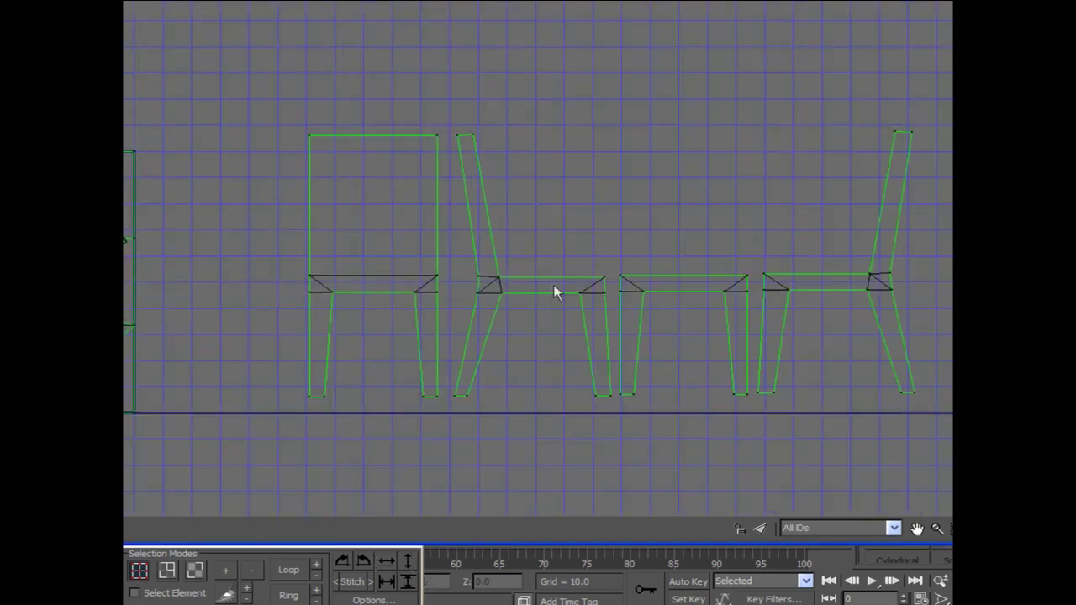
scroll(554, 285, "down", 2)
middle_click_drag(588, 147, 584, 96)
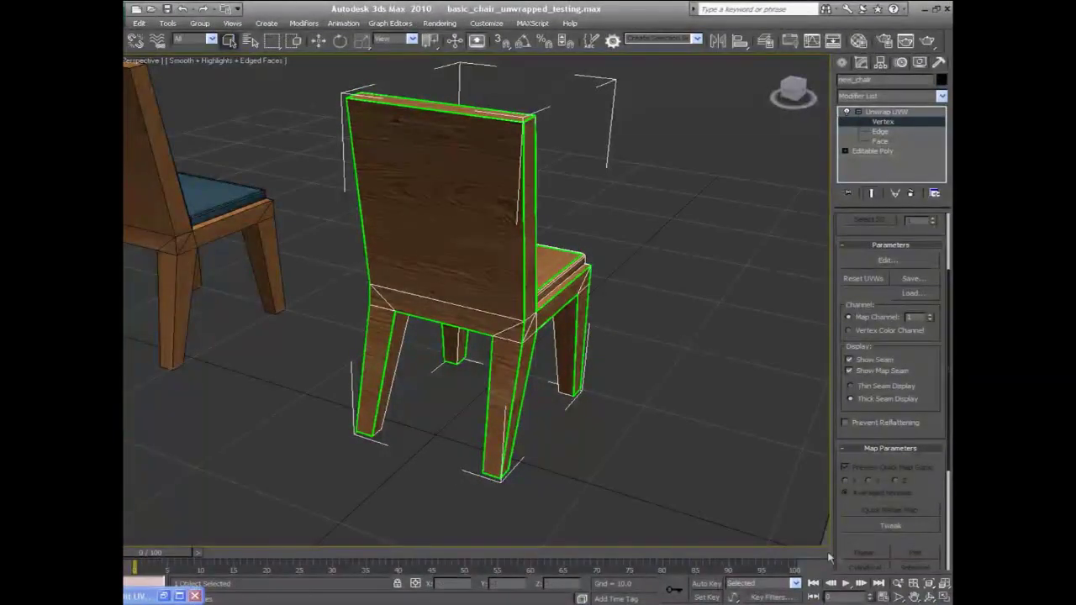
Inspect the wood texture and seams on the chair's legs and seat rails from the front in the perspective view
left_click(928, 598)
left_click_drag(644, 457, 446, 334)
scroll(496, 350, "up", 3)
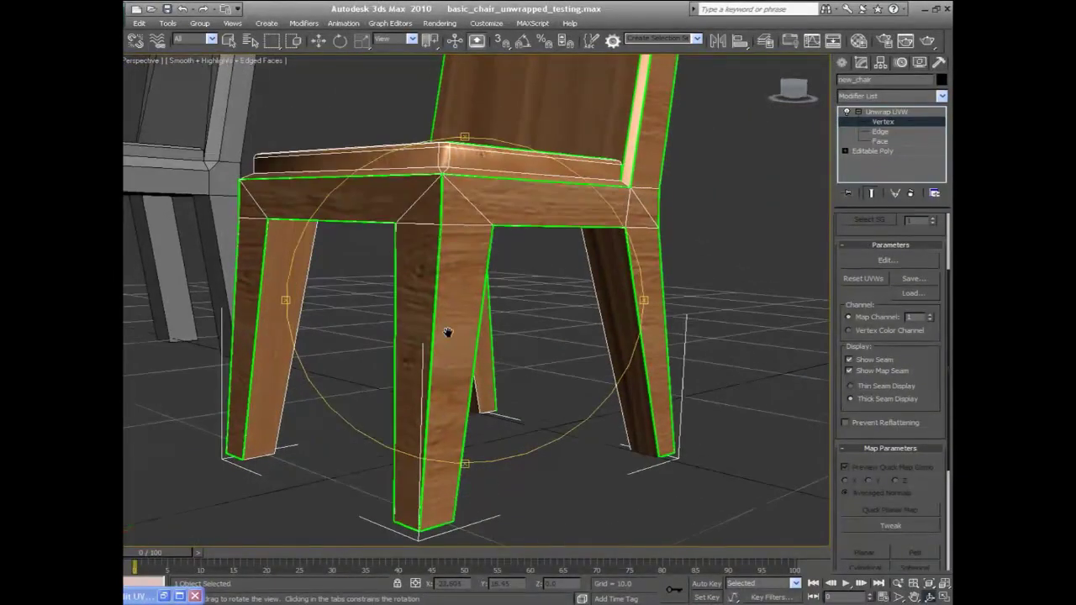
right_click(446, 333)
scroll(447, 334, "up", 5)
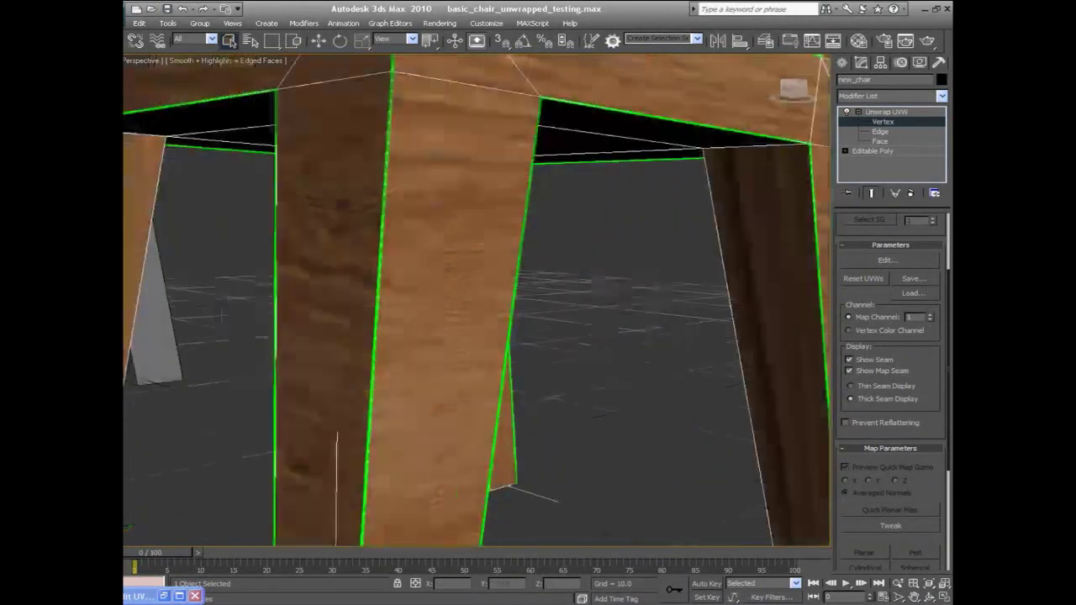
scroll(820, 542, "down", 6)
scroll(810, 541, "up", 3)
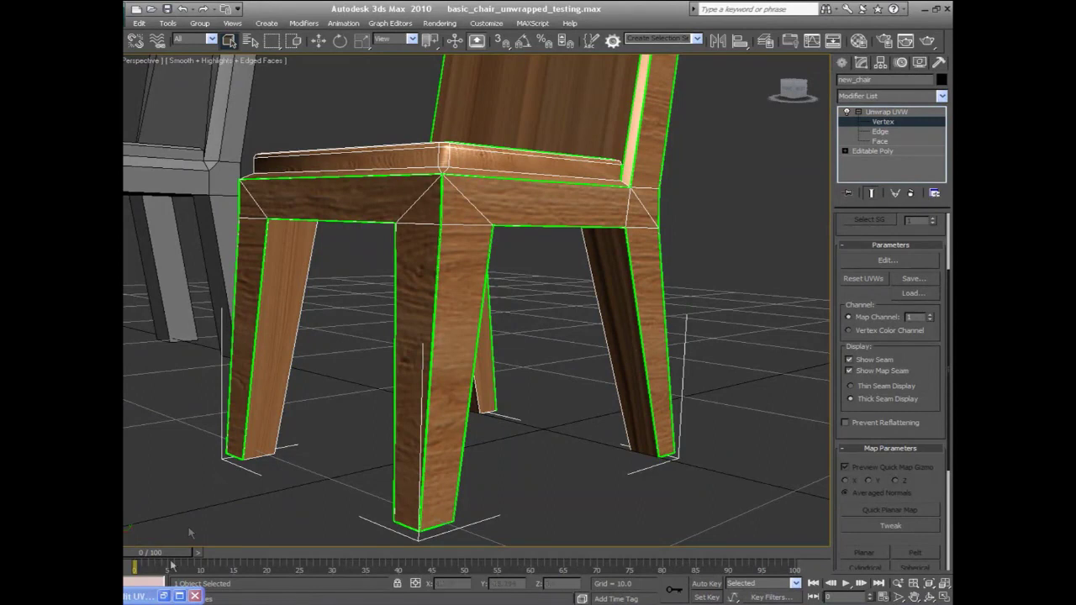
Select all the leg faces in face mode in the UV editor and detach them from the rails with Break
left_click(164, 597)
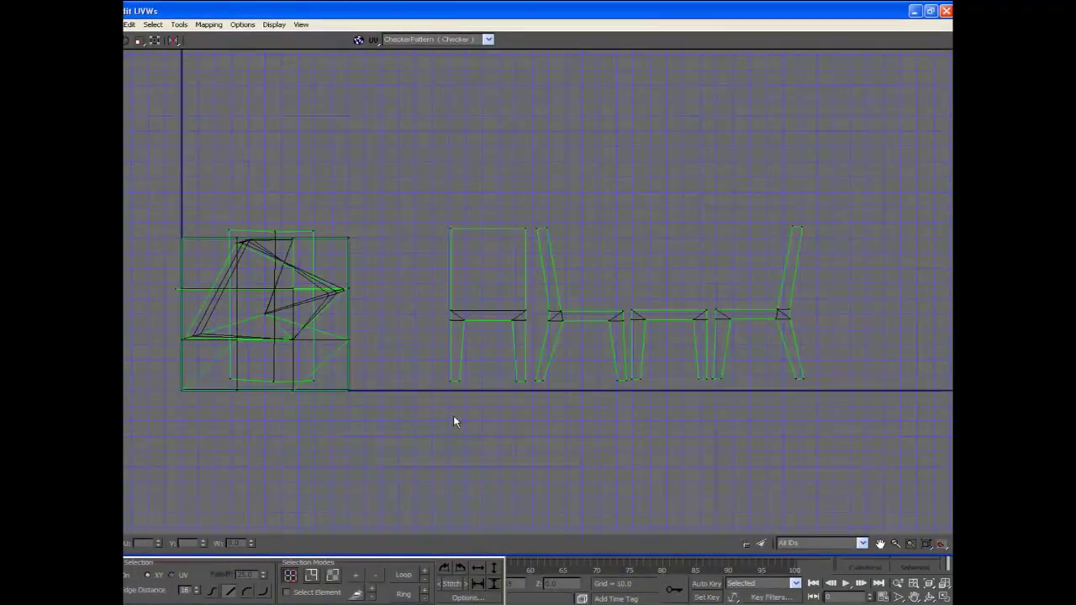
left_click(333, 575)
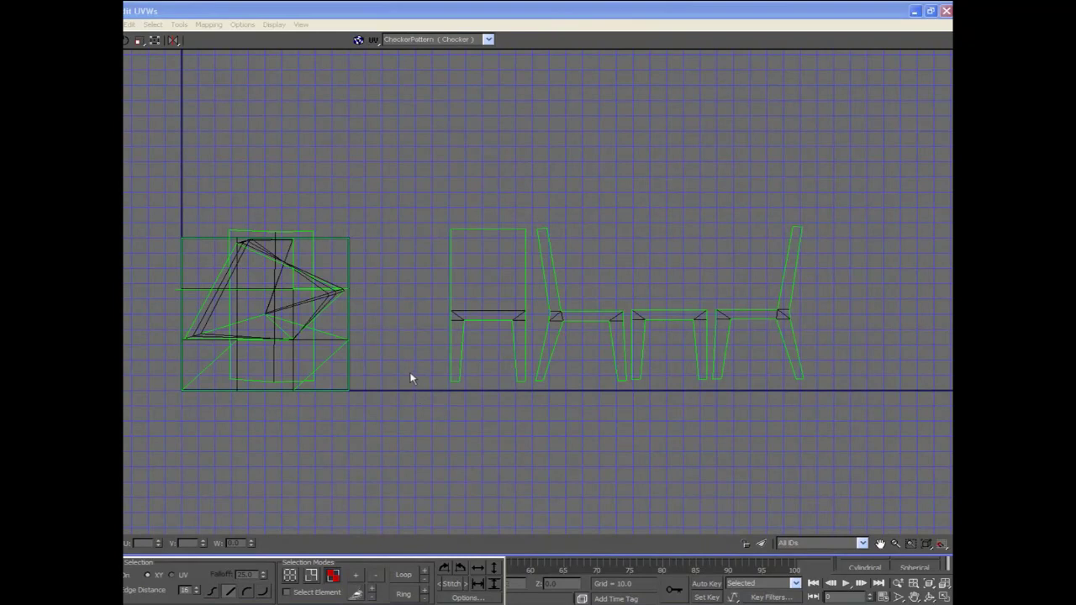
left_click_drag(411, 375, 904, 395)
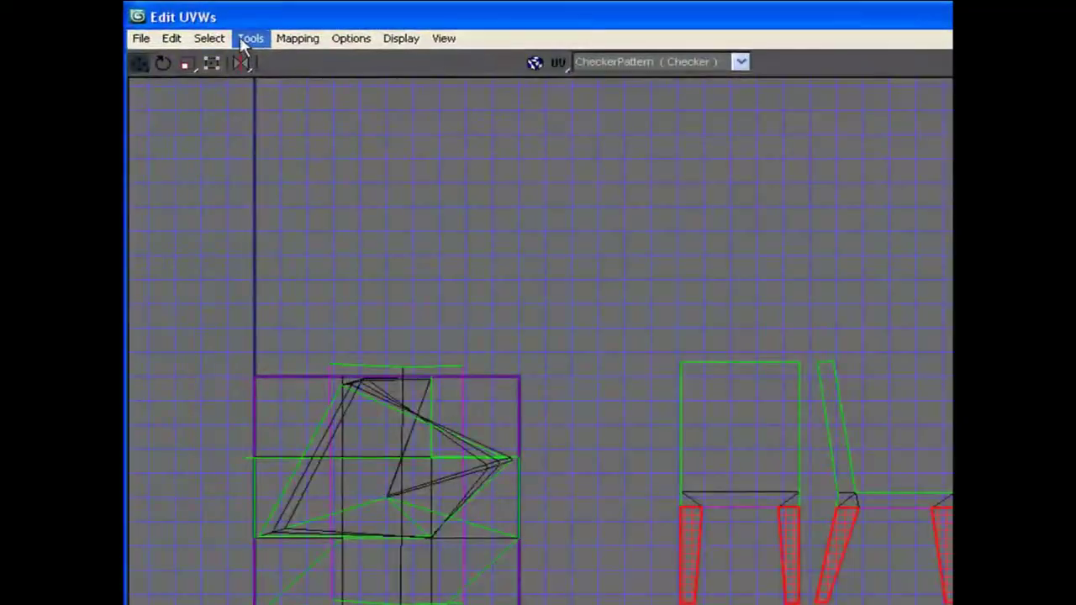
left_click(176, 26)
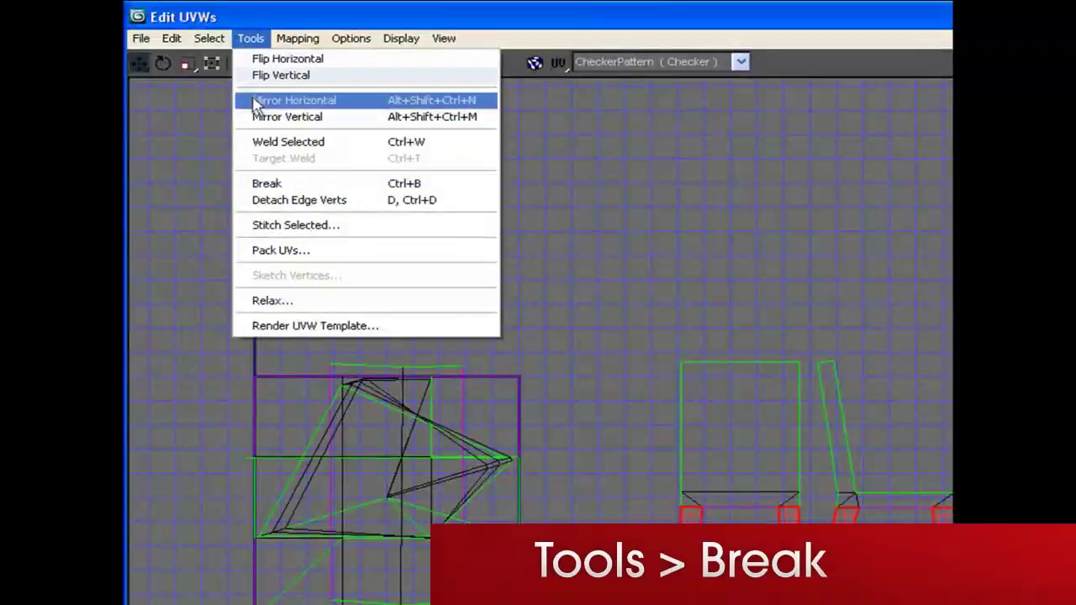
left_click(480, 192)
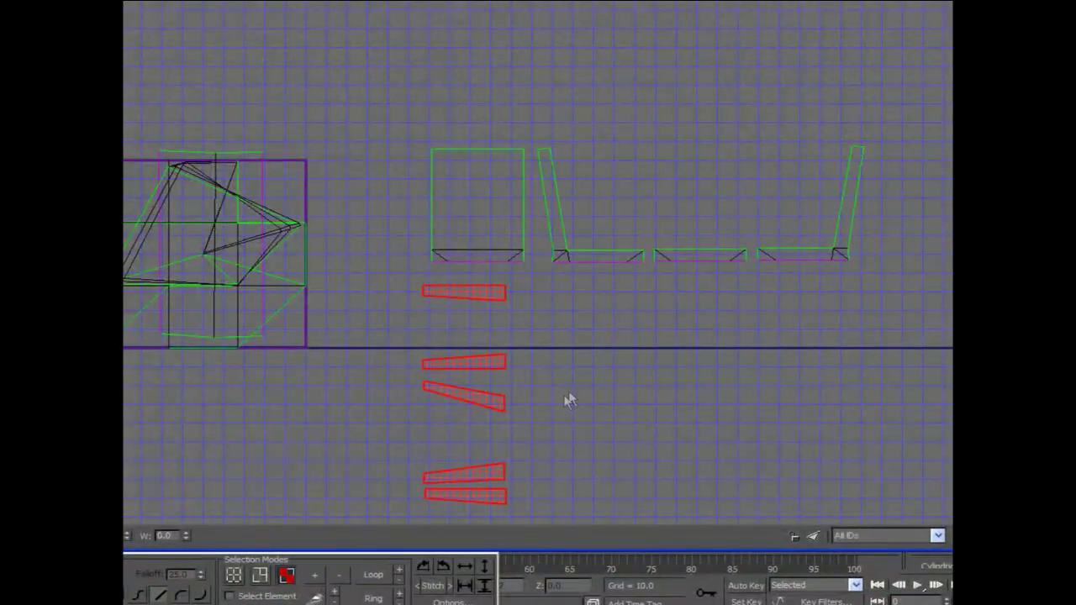
Rotate the slanted third leg piece in the detached column until its upper edge is level, and adjust the fourth leg piece's angle
middle_click_drag(569, 399, 610, 281)
scroll(609, 282, "up", 3)
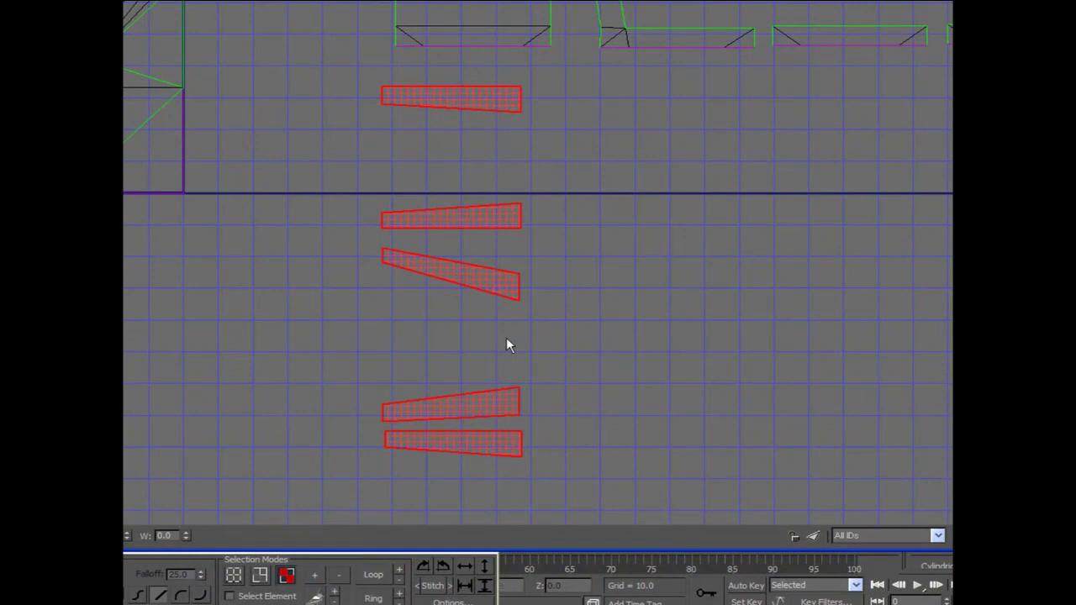
left_click(493, 287)
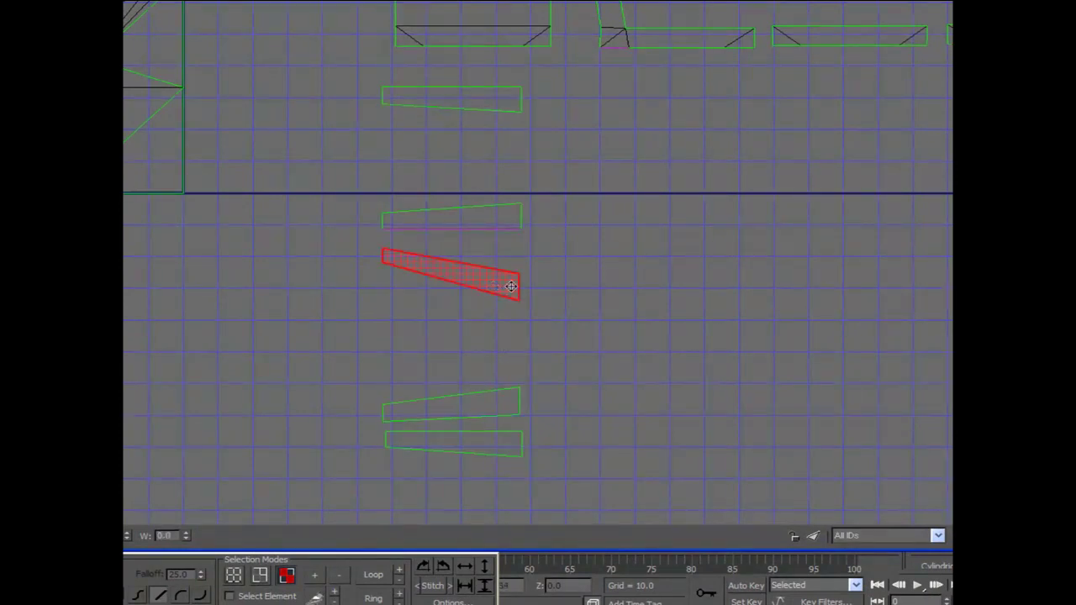
left_click_drag(512, 286, 512, 300)
left_click(557, 303)
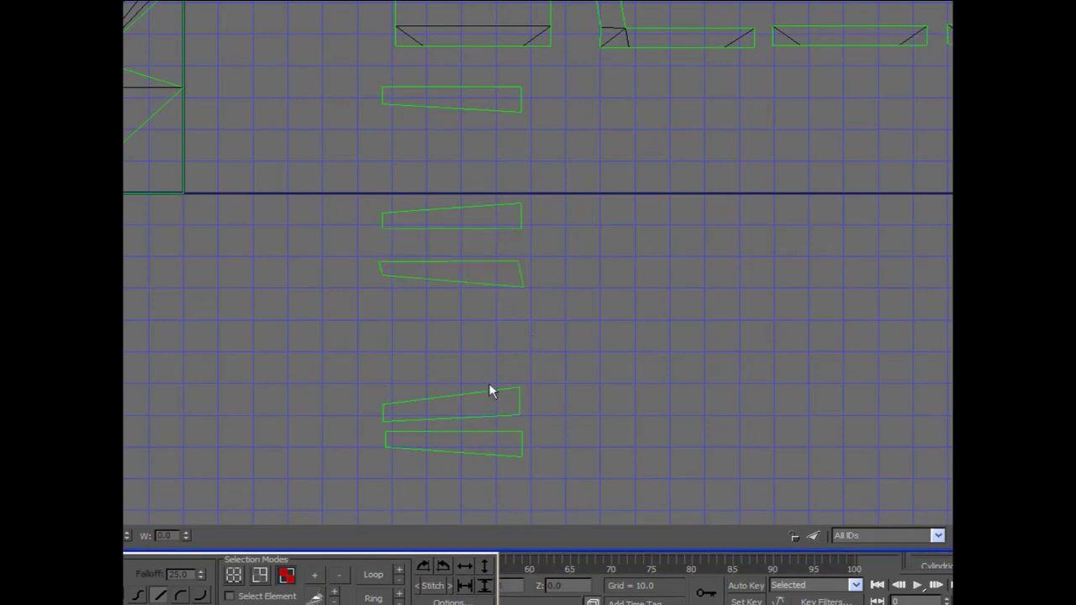
left_click(493, 393)
mouse_move(493, 393)
left_mouse_down()
mouse_move(497, 401)
mouse_move(491, 389)
left_mouse_up()
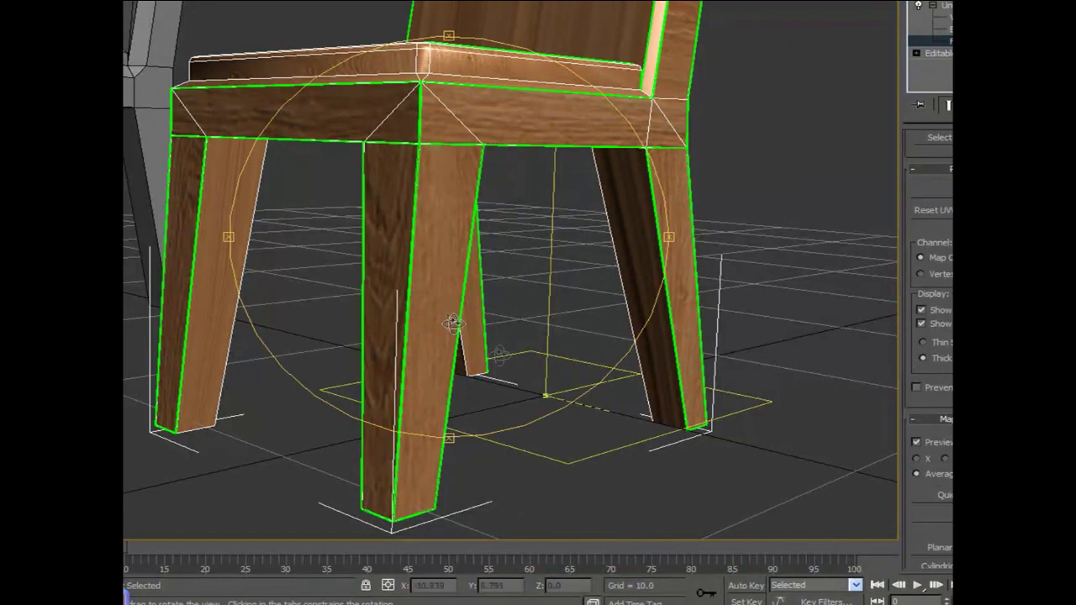
Stitch the front rail's end edge to the first side profile with Align Clusters and Scale Clusters on and a bias of 0.5
mouse_move(451, 319)
middle_mouse_down("alt")
mouse_move(572, 317)
mouse_move(471, 320)
middle_mouse_up("alt")
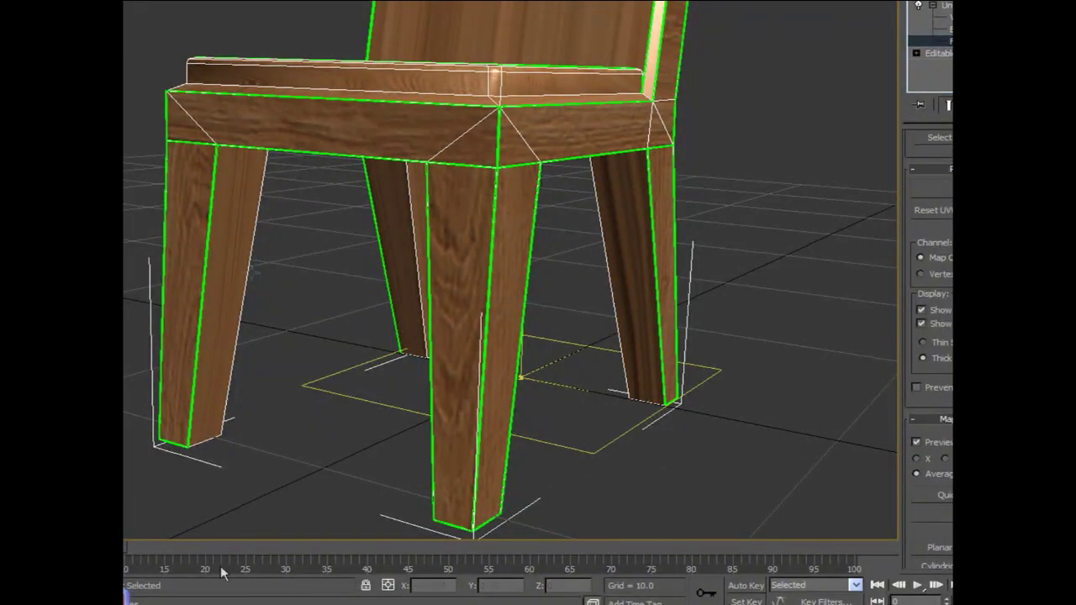
left_click(125, 594)
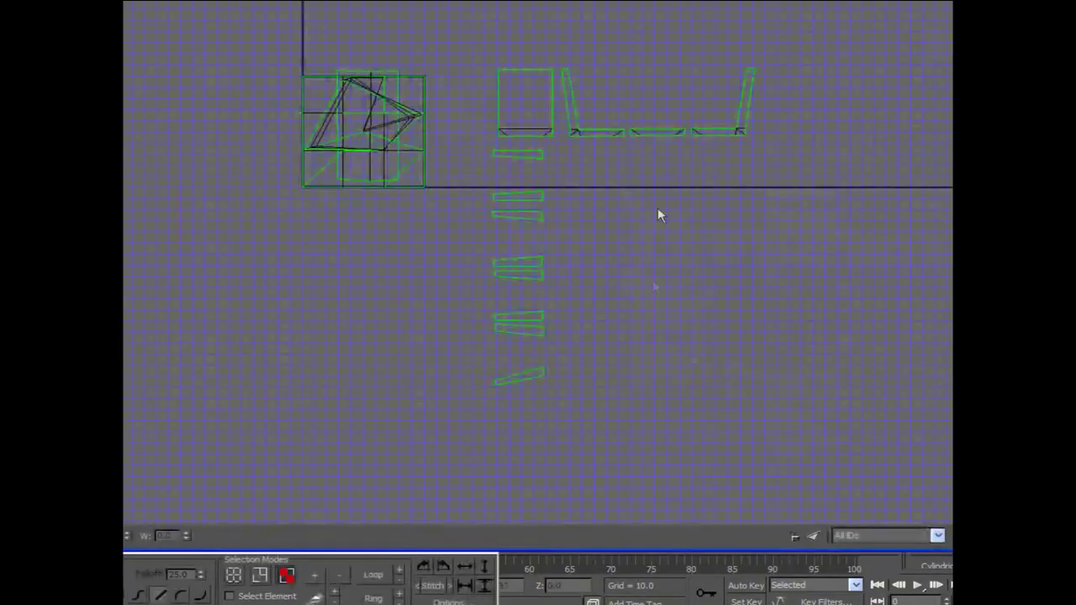
middle_click_drag(657, 209, 577, 356)
scroll(572, 264, "up", 3)
scroll(582, 242, "up", 3)
left_click(518, 263)
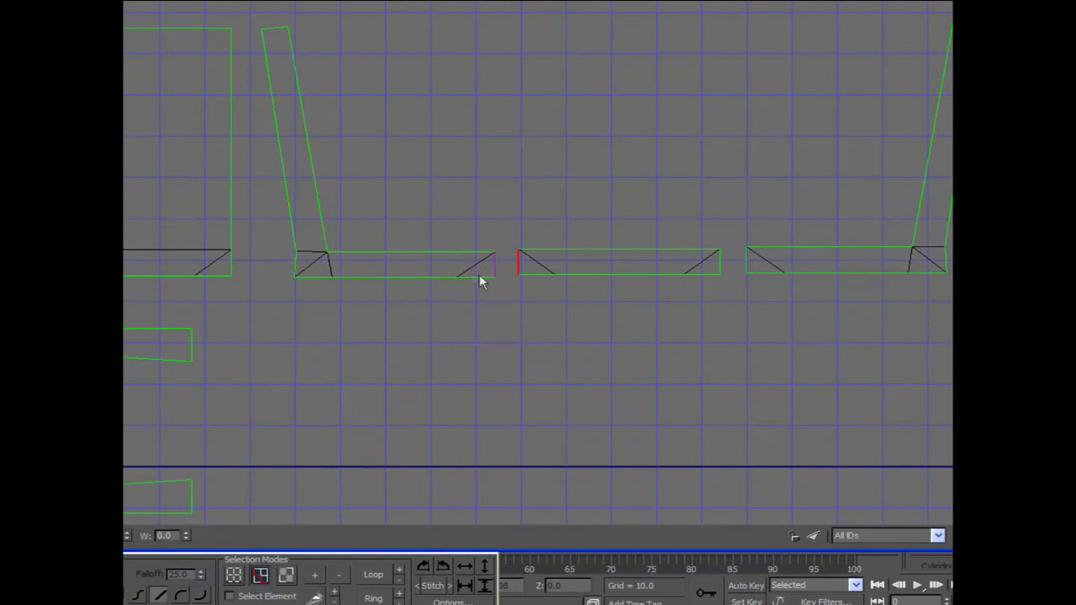
scroll(481, 272, "up", 5)
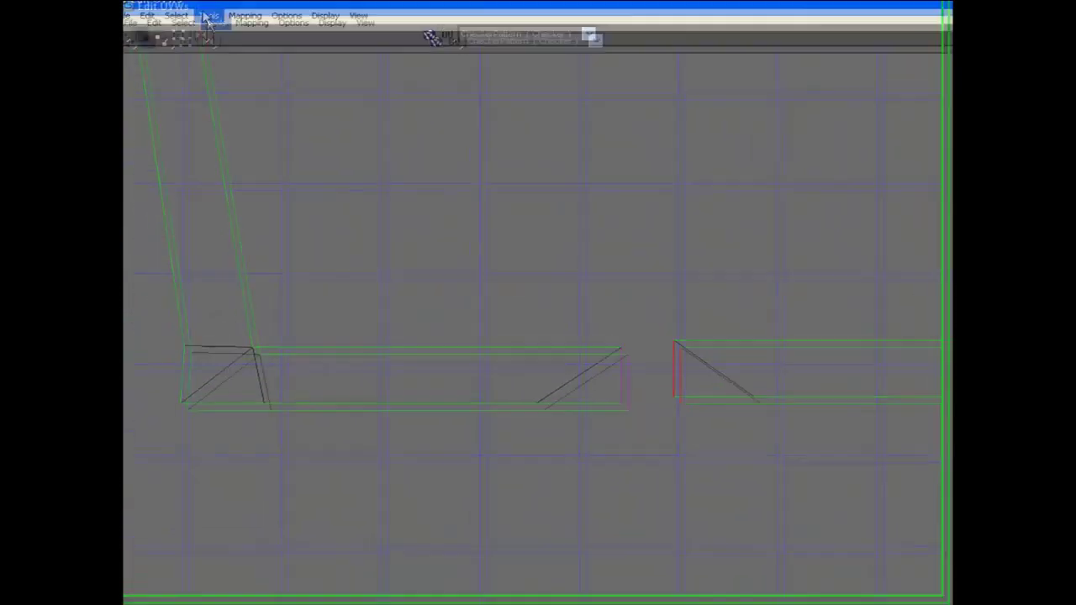
left_click(222, 30)
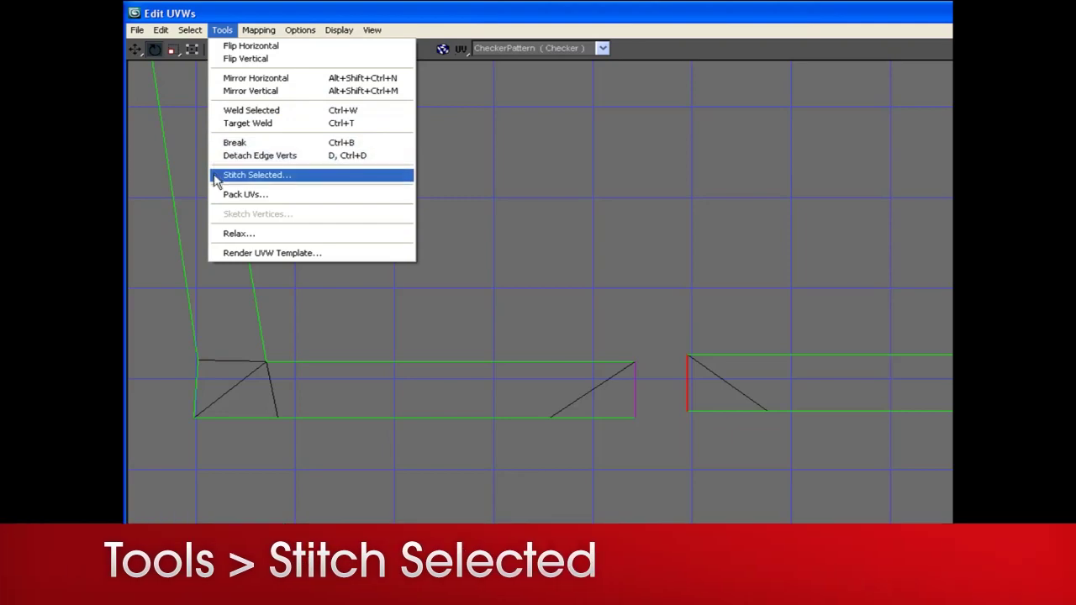
left_click(252, 175)
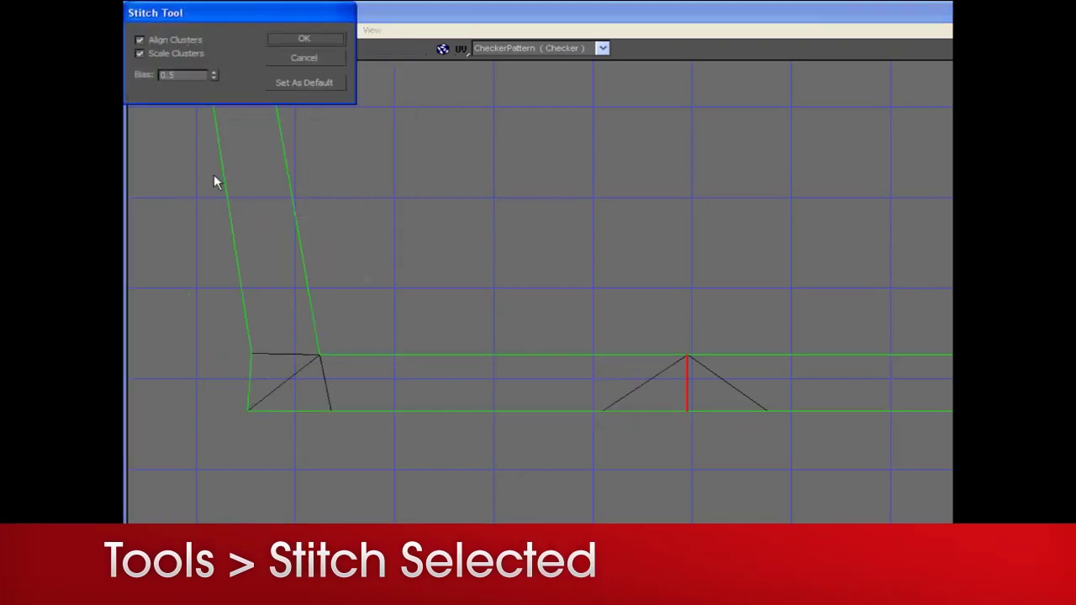
left_click(320, 43)
Stitch the front rail's free end edge to the second side profile with Stitch Selected
scroll(599, 282, "down", 3)
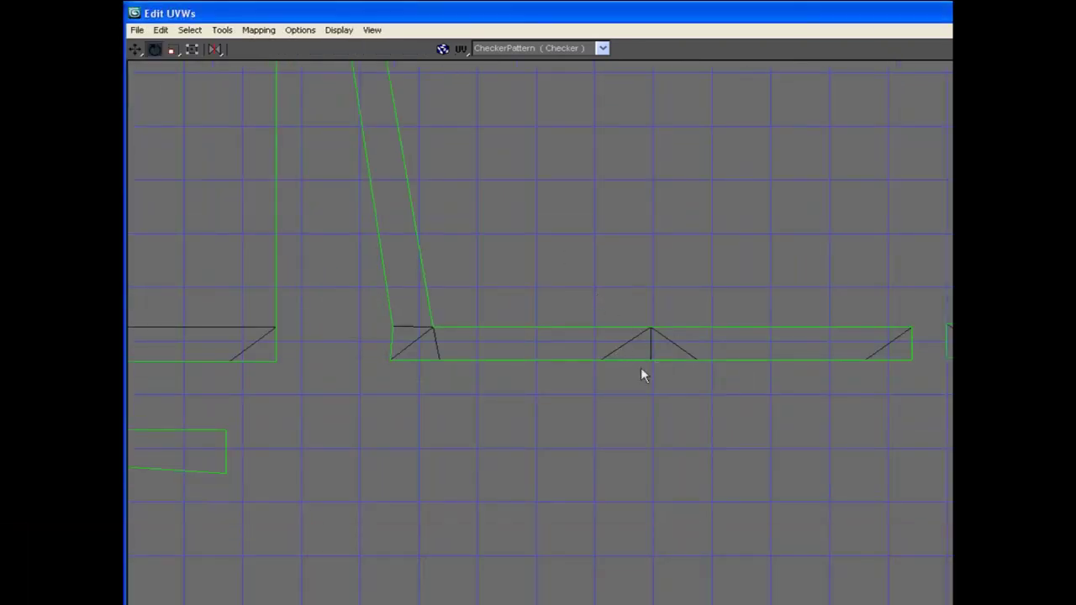
scroll(641, 375, "down", 3)
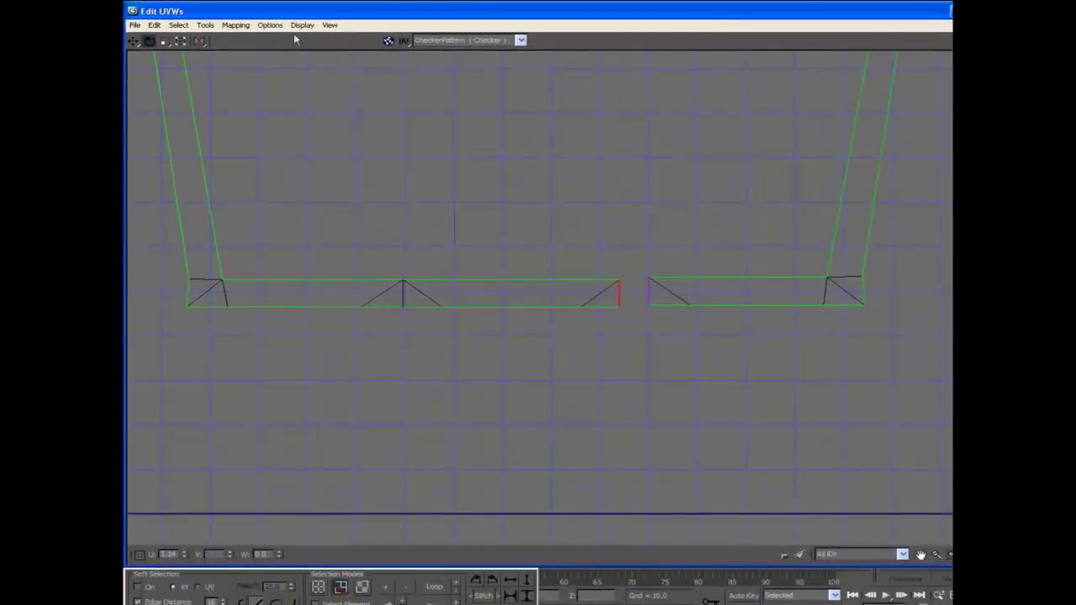
left_click(205, 24)
left_click(204, 145)
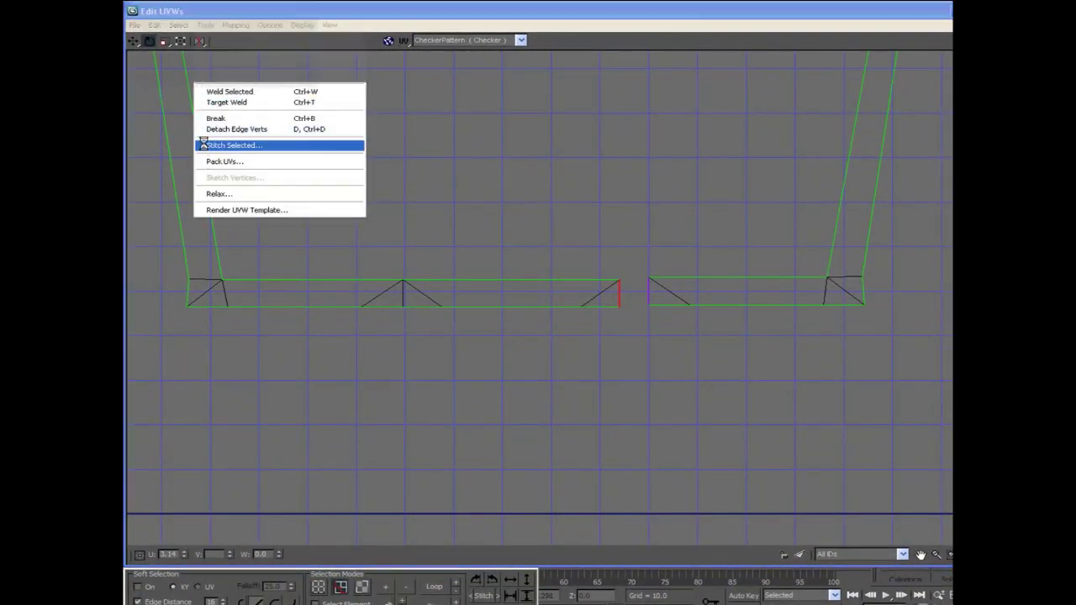
left_click(278, 28)
scroll(446, 202, "down", 2)
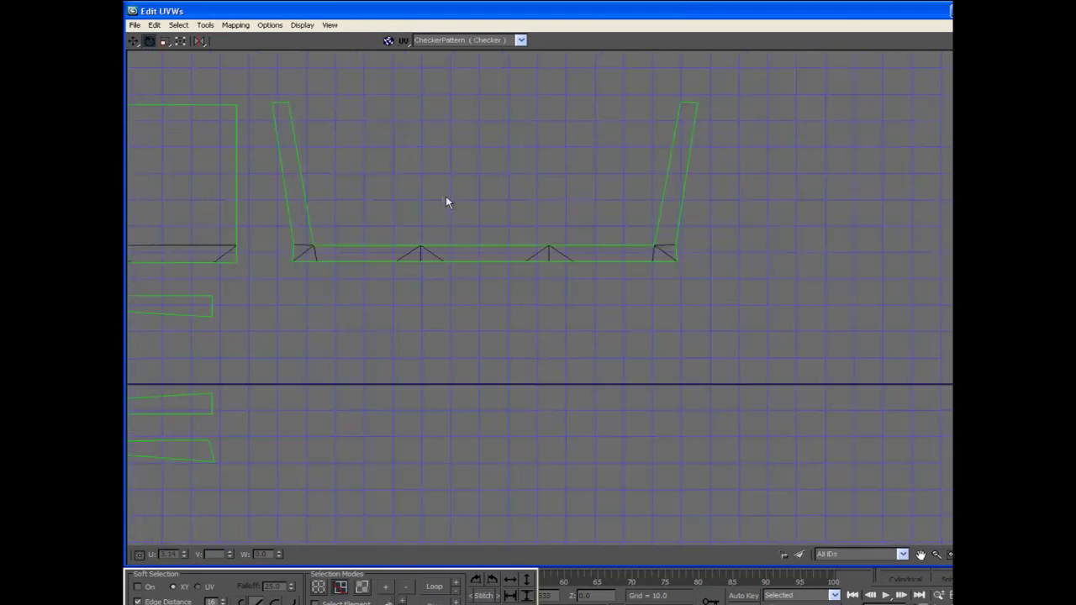
Select the back's faces in face mode and move the cluster horizontally until its rail meets the first side profile's rear joint
middle_click_drag(446, 201, 557, 221)
scroll(456, 269, "up", 3)
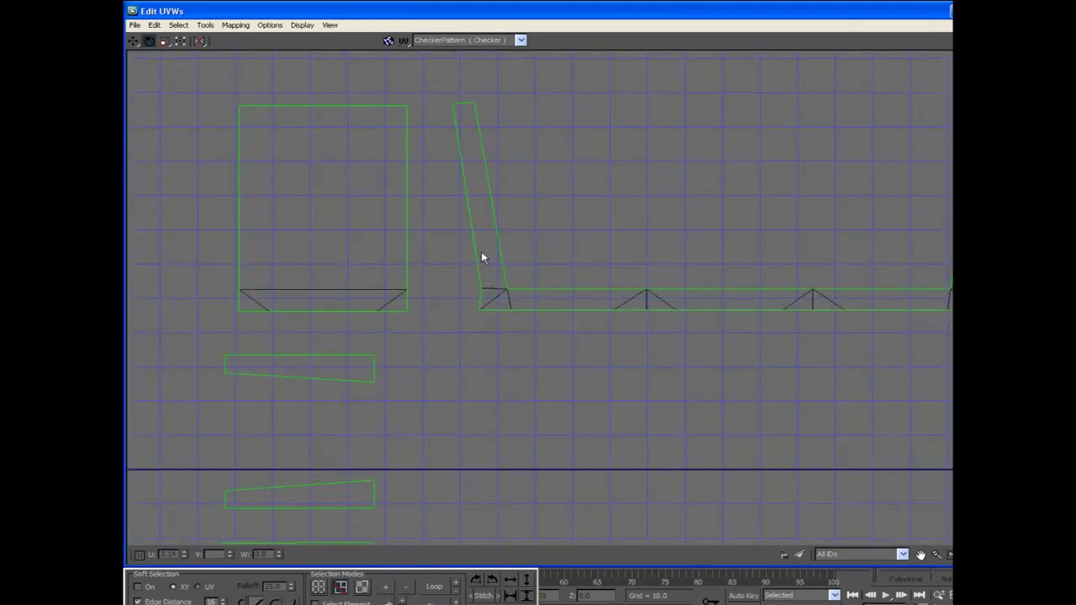
left_click(362, 588)
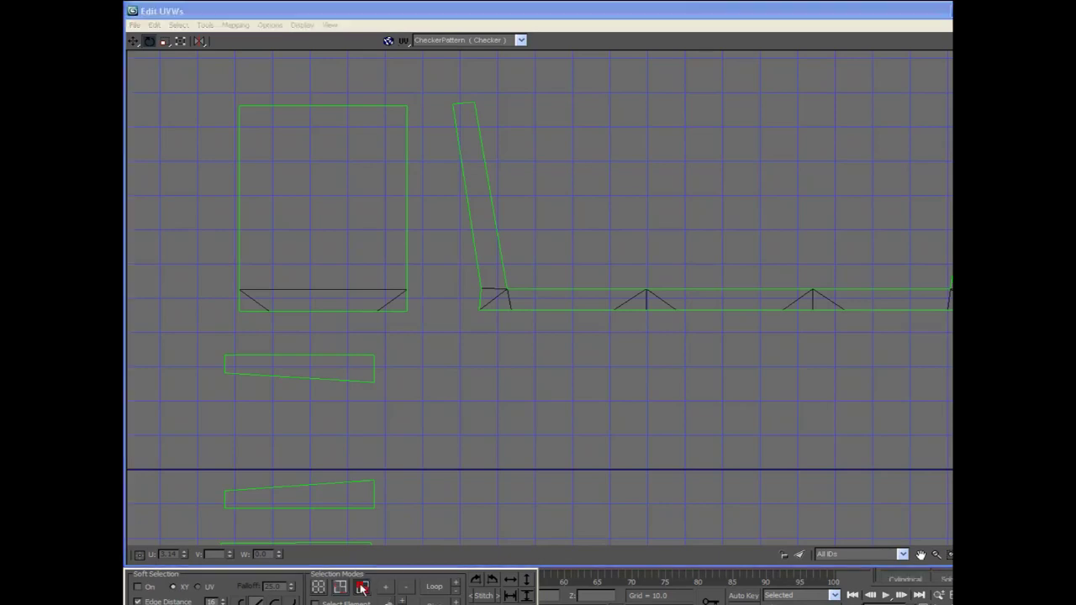
left_click(328, 259)
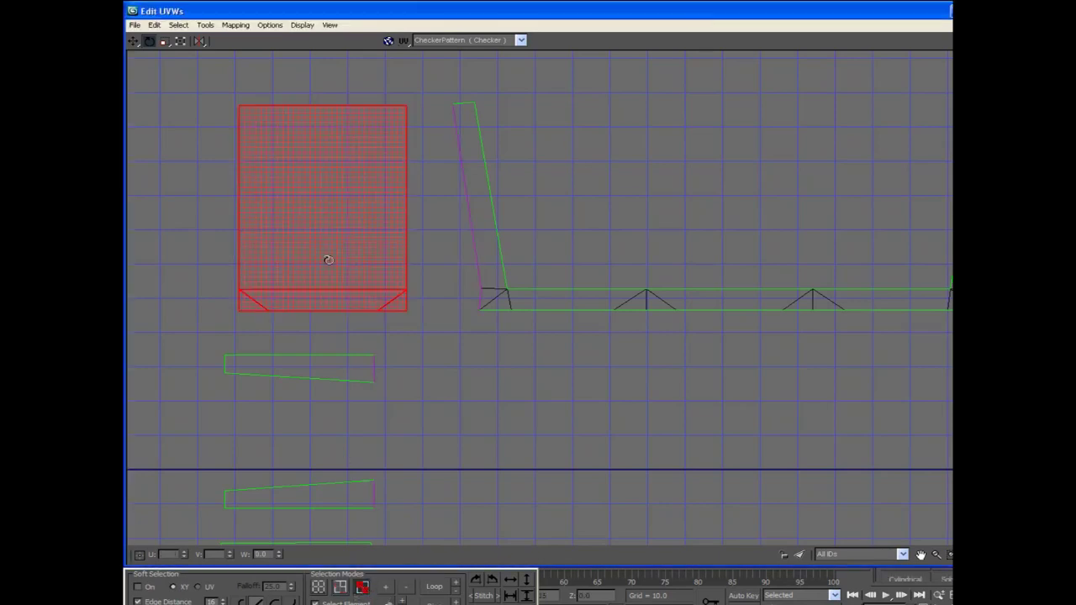
left_click_drag(370, 283, 437, 281)
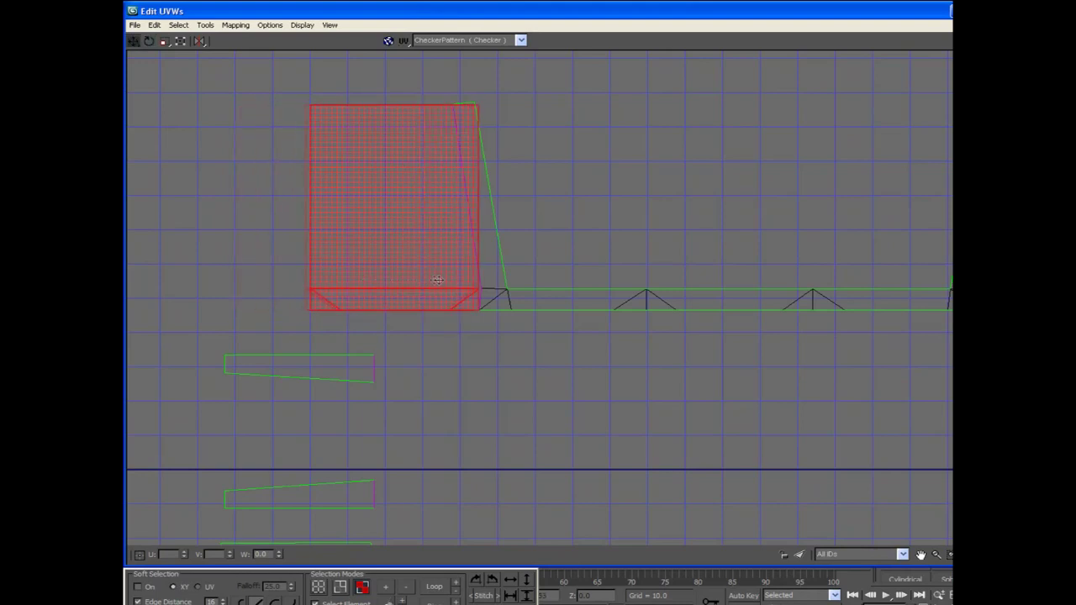
Target weld the back rail's lower and upper corner vertices onto the matching rear rail vertices of the first side profile
scroll(436, 283, "up", 5)
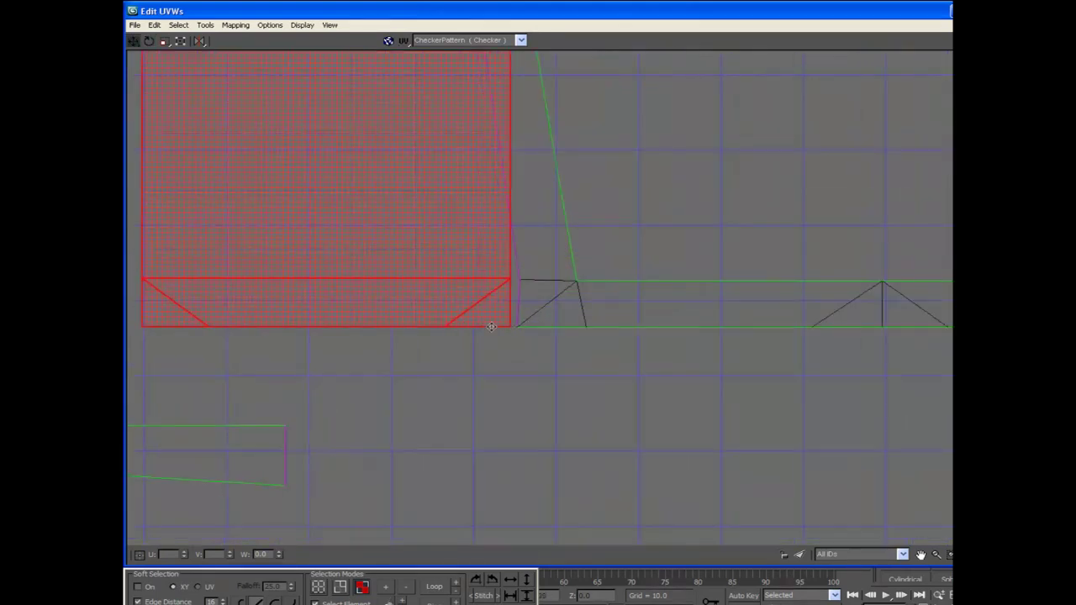
left_click(518, 320)
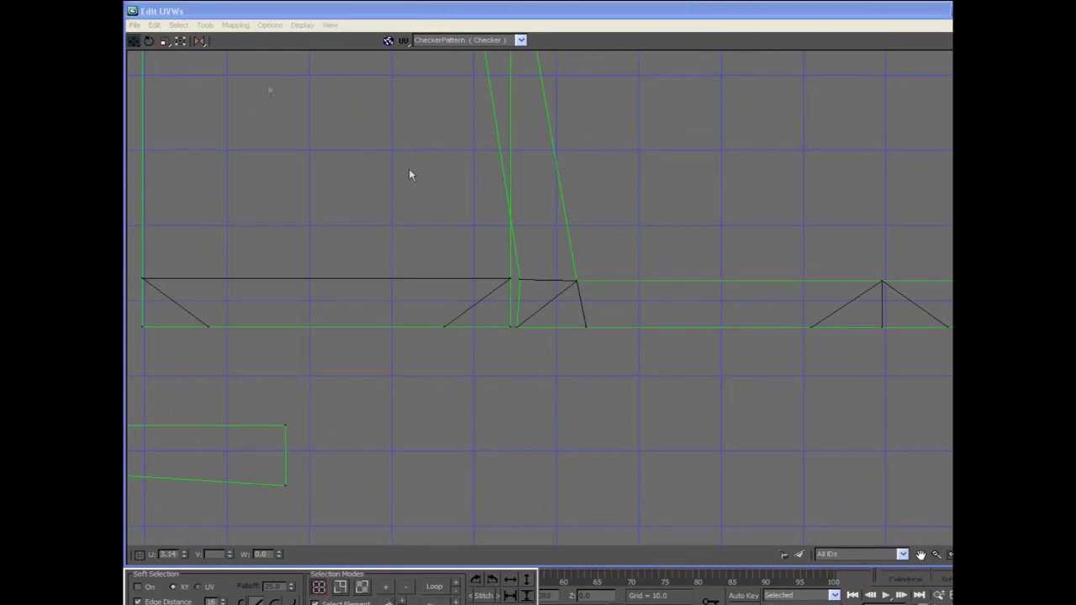
left_click(511, 328)
left_click(472, 339)
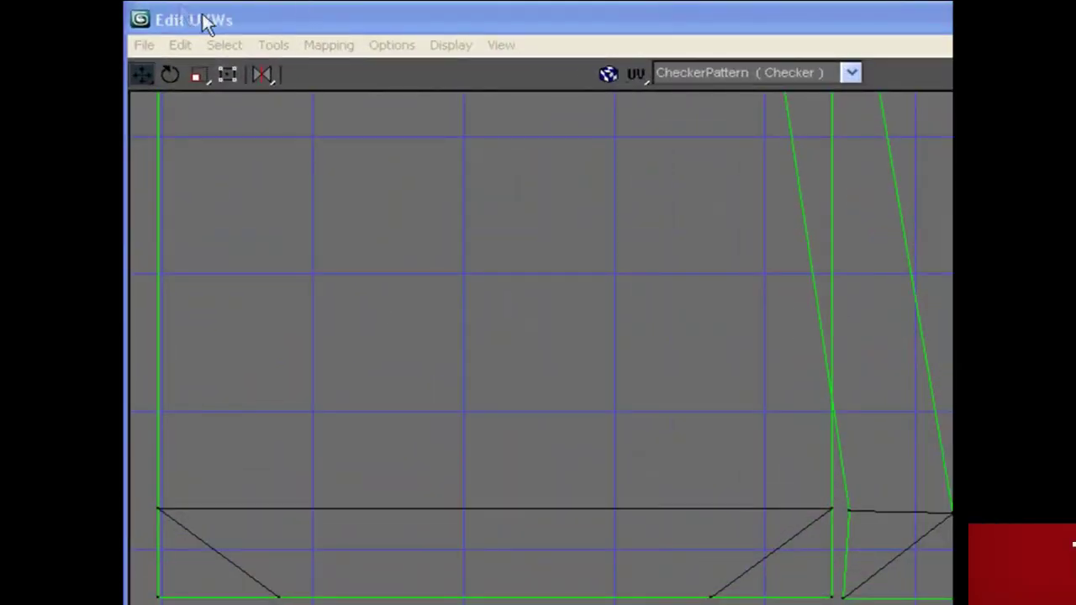
left_click(208, 27)
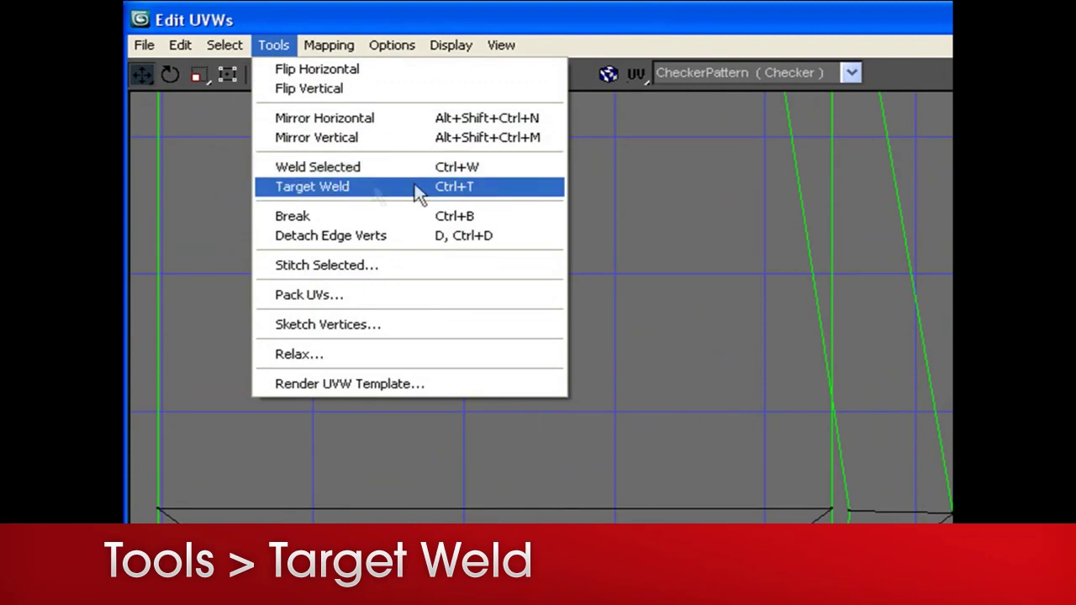
left_click(523, 193)
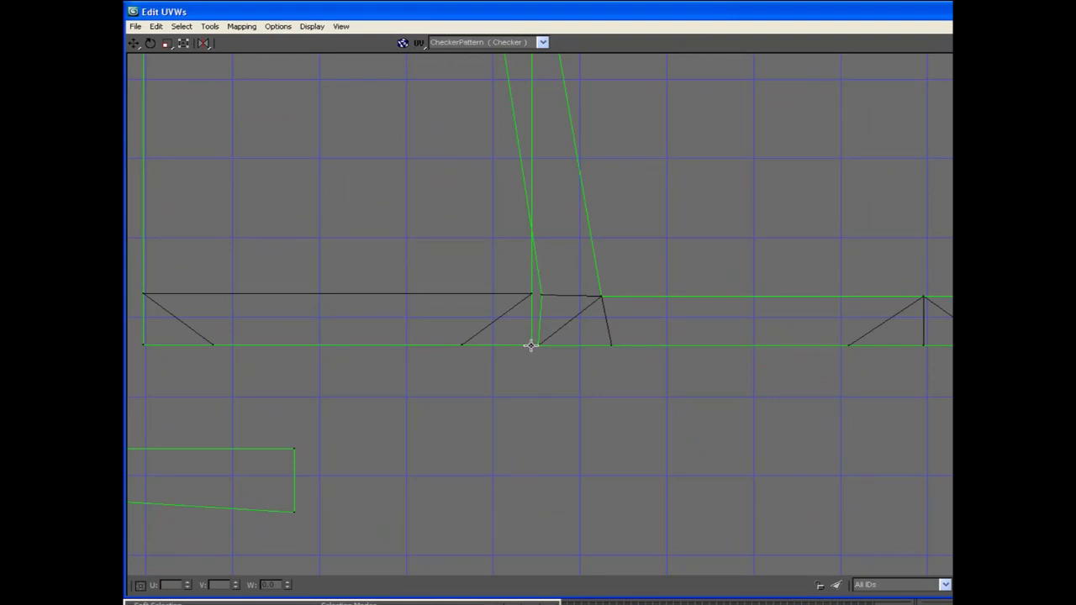
left_click(530, 346)
left_click_drag(531, 348, 538, 345)
left_click(539, 345)
left_click_drag(531, 294, 543, 295)
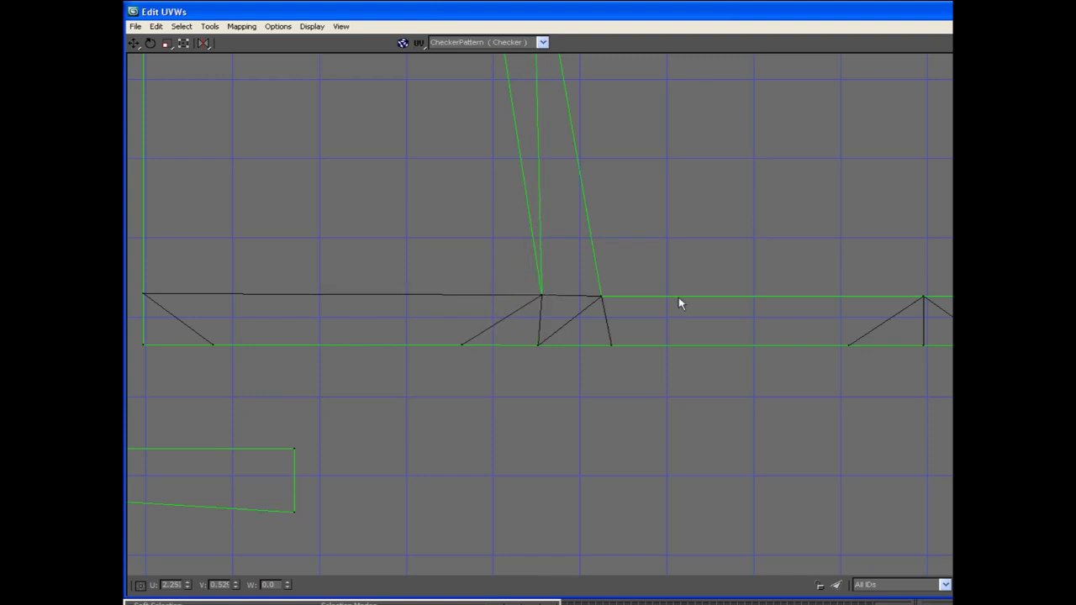
Leave target welding and examine the joined strip of back, side profile and front rail clusters against the remaining leg pieces
scroll(667, 303, "down", 2)
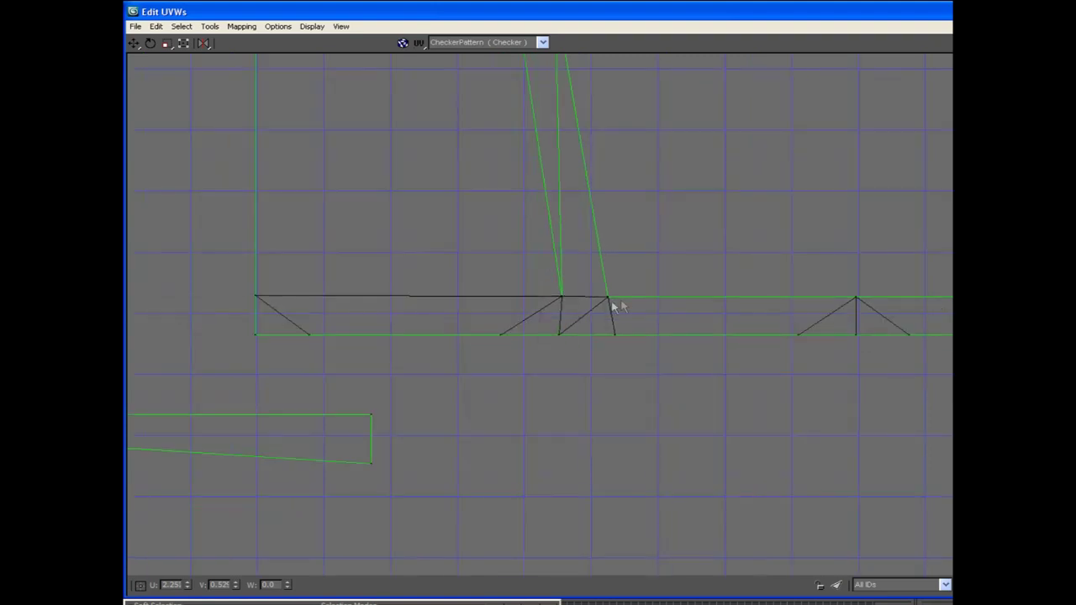
right_click(539, 358)
right_click(531, 360)
left_click(367, 353)
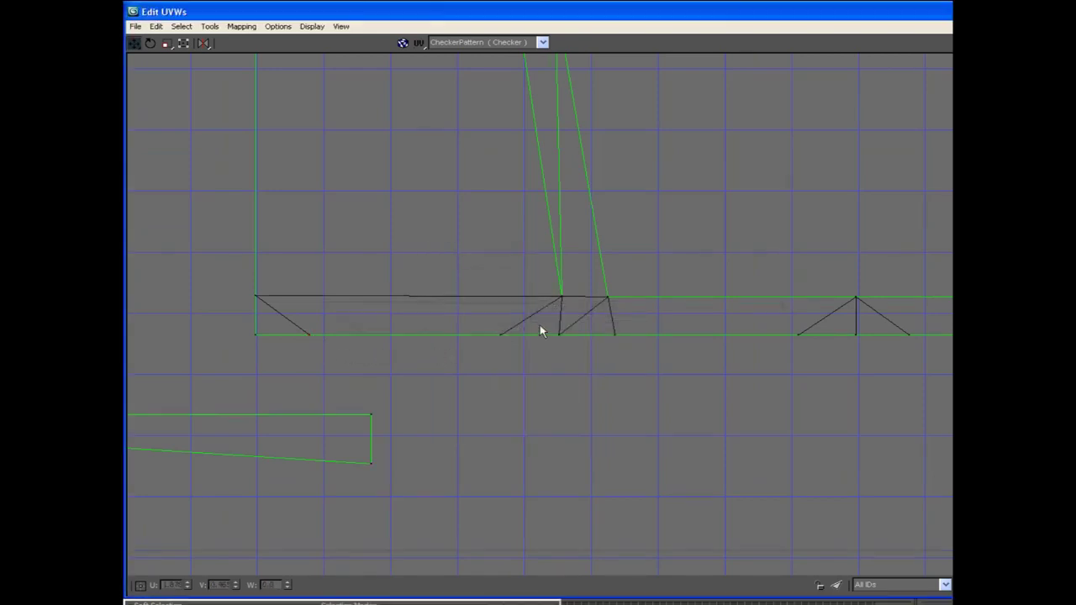
scroll(540, 331, "down", 2)
scroll(426, 295, "down", 2)
scroll(438, 294, "down", 4)
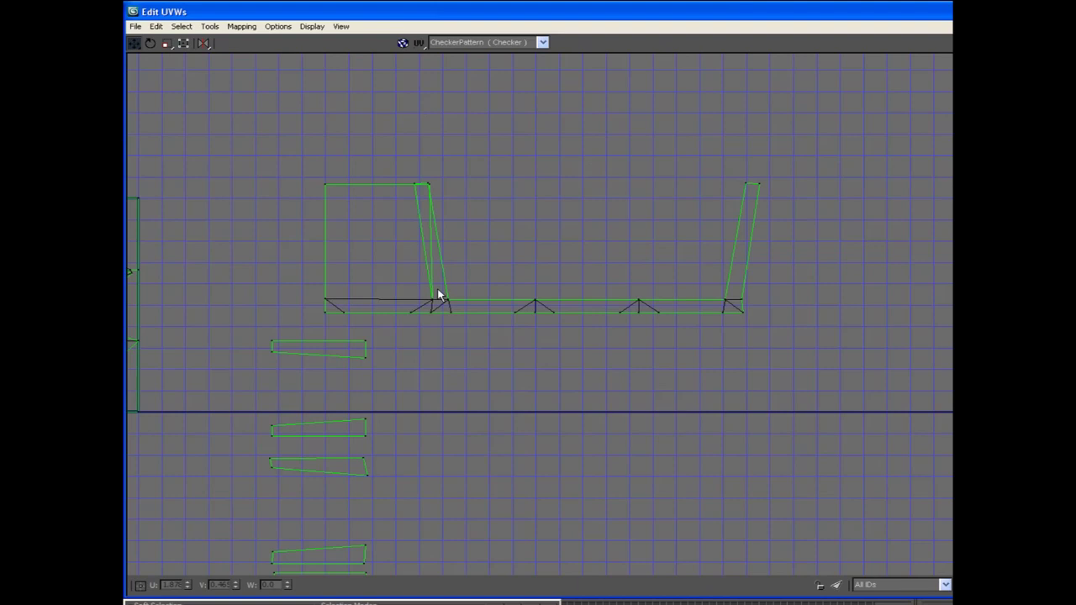
middle_click_drag(438, 289, 565, 306)
scroll(565, 307, "up", 2)
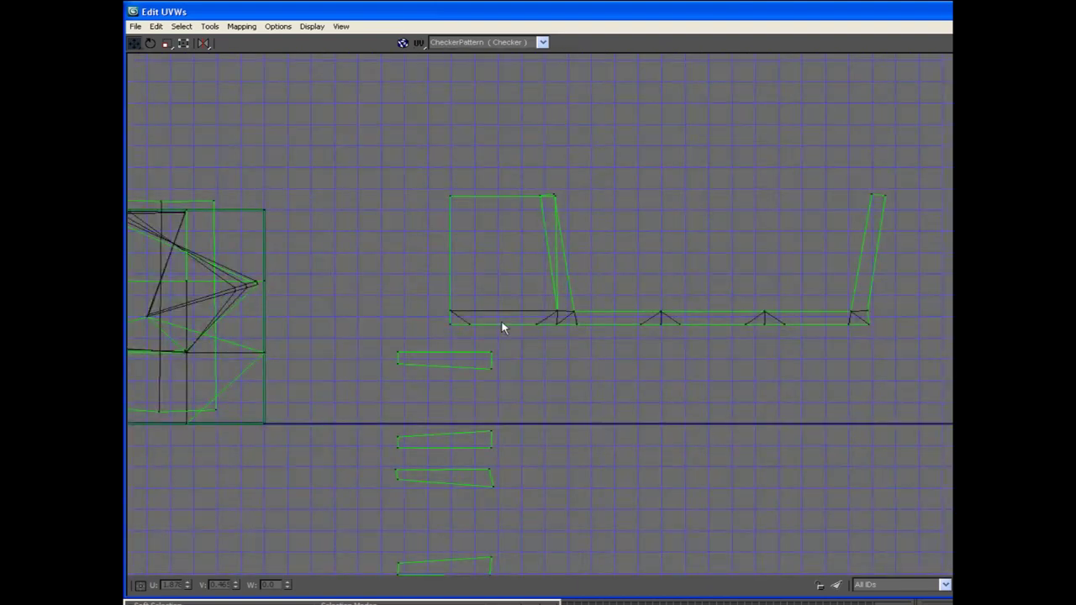
left_click_drag(413, 323, 766, 326)
left_click_drag(914, 337, 913, 335)
Deselect the middle chair and turn off edged faces in the perspective viewport
left_click(552, 485)
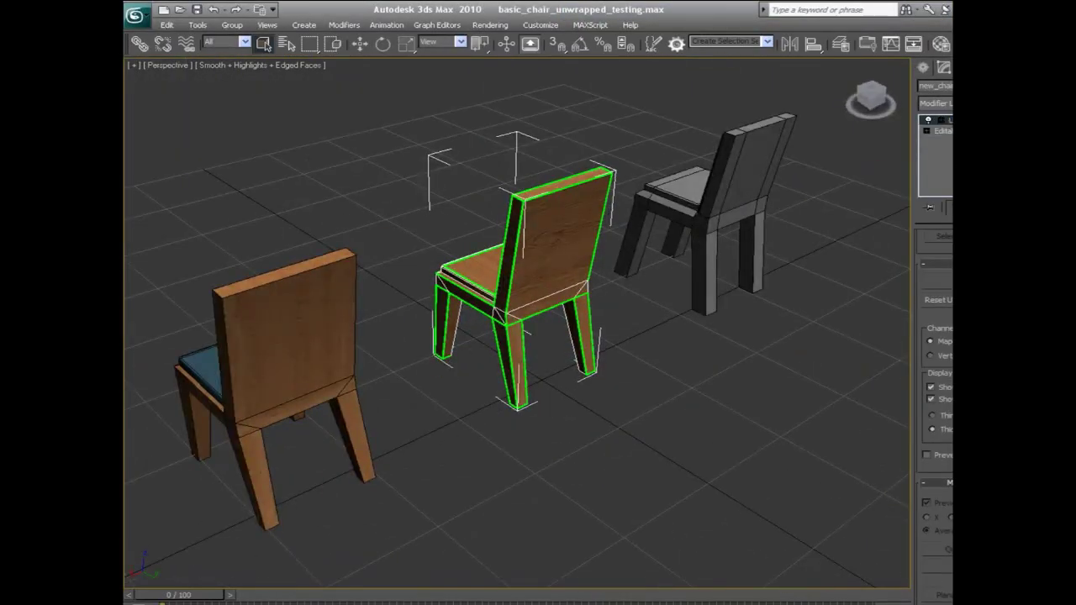
left_click(633, 389)
key("F4")
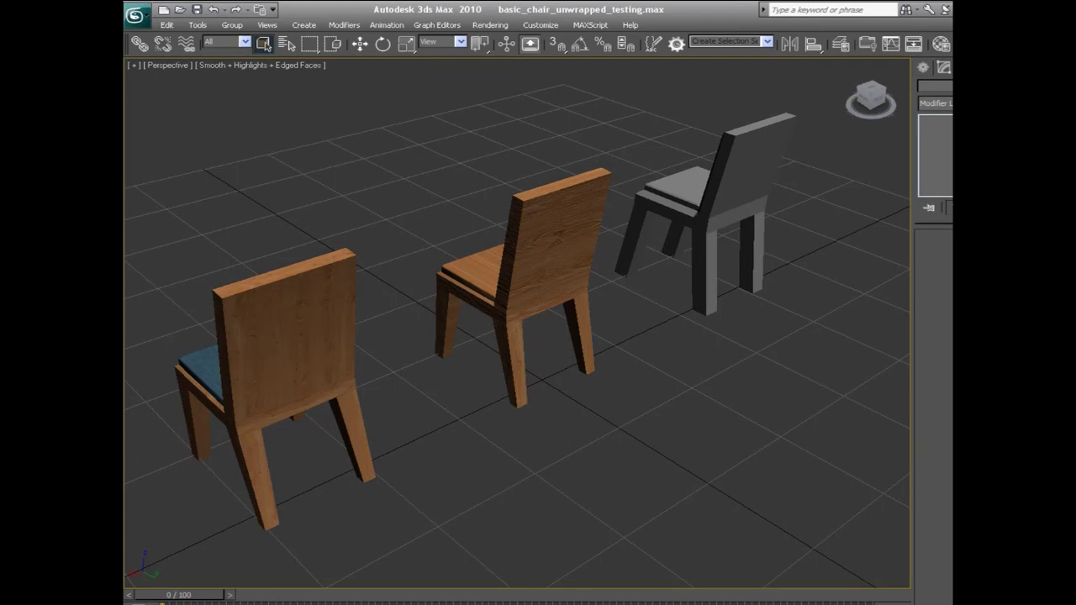
Examine the blue-upholstered chair from the front, including its fabric seat and wood grain up close
middle_click_drag(454, 370, 440, 344, "alt")
scroll(462, 324, "down", 3)
left_click_drag(440, 344, 471, 346)
middle_click_drag(471, 345, 409, 344)
right_click(755, 333)
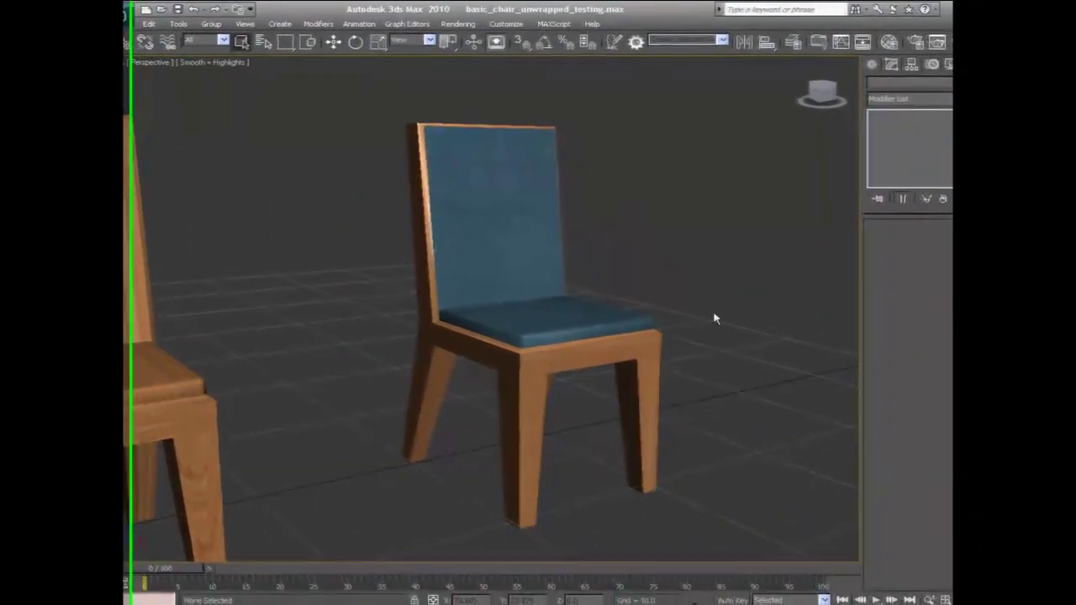
scroll(704, 315, "up", 4)
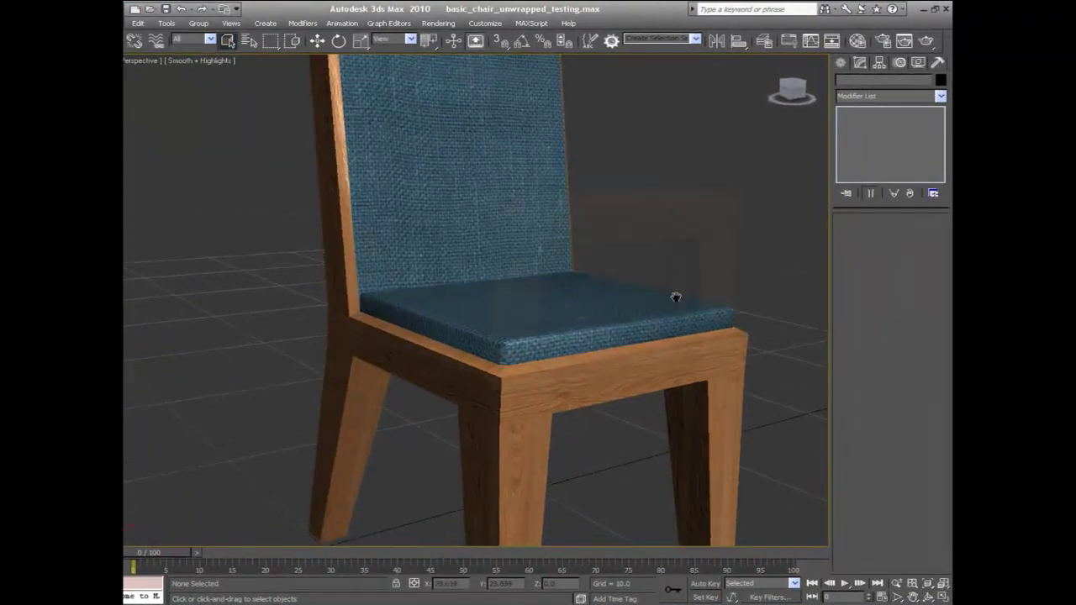
scroll(676, 296, "down", 2)
middle_click_drag(676, 297, 657, 315)
scroll(656, 315, "down", 3)
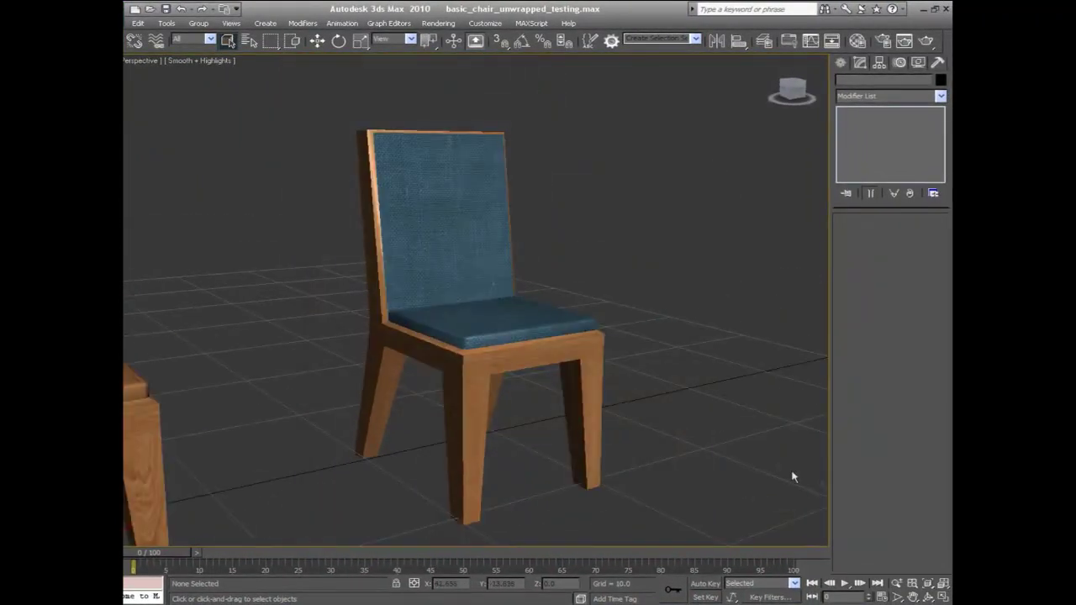
Orbit around the blue-upholstered chair to inspect its textures from the opposite side, alongside the wooden chair
left_click(913, 597)
left_click_drag(605, 377, 469, 356)
middle_click_drag(468, 355, 620, 384)
left_click_drag(545, 367, 514, 356)
middle_click_drag(514, 356, 584, 367)
scroll(562, 377, "up", 3)
scroll(560, 377, "down", 3)
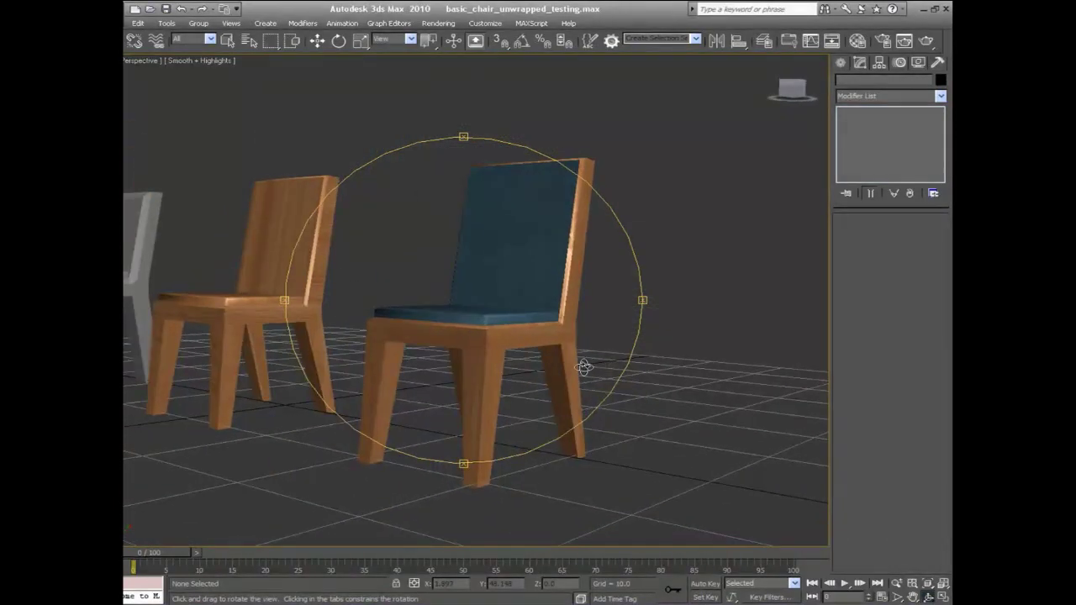
right_click(733, 370)
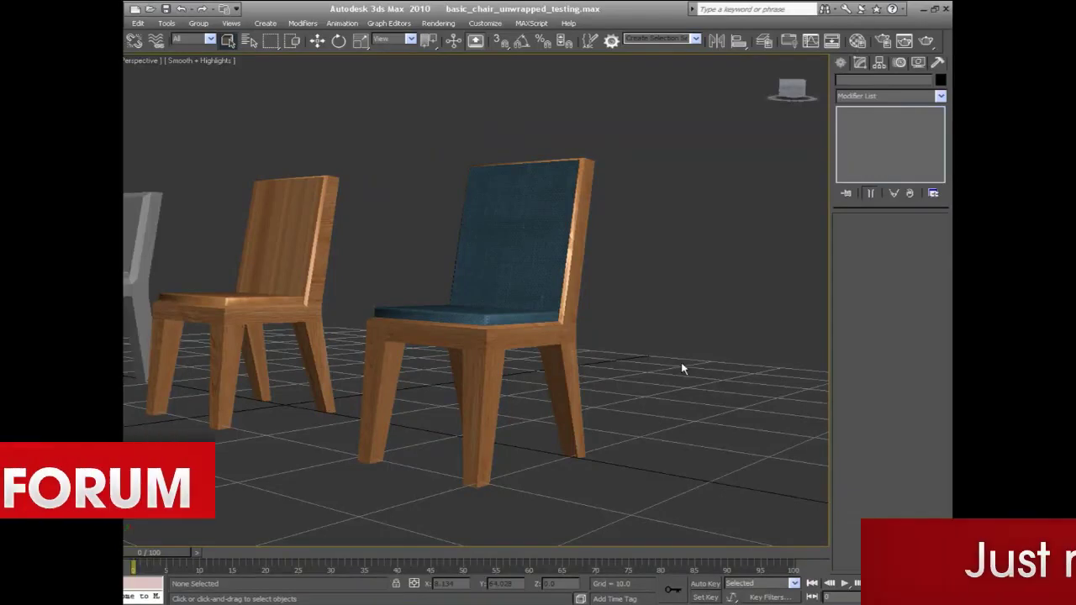